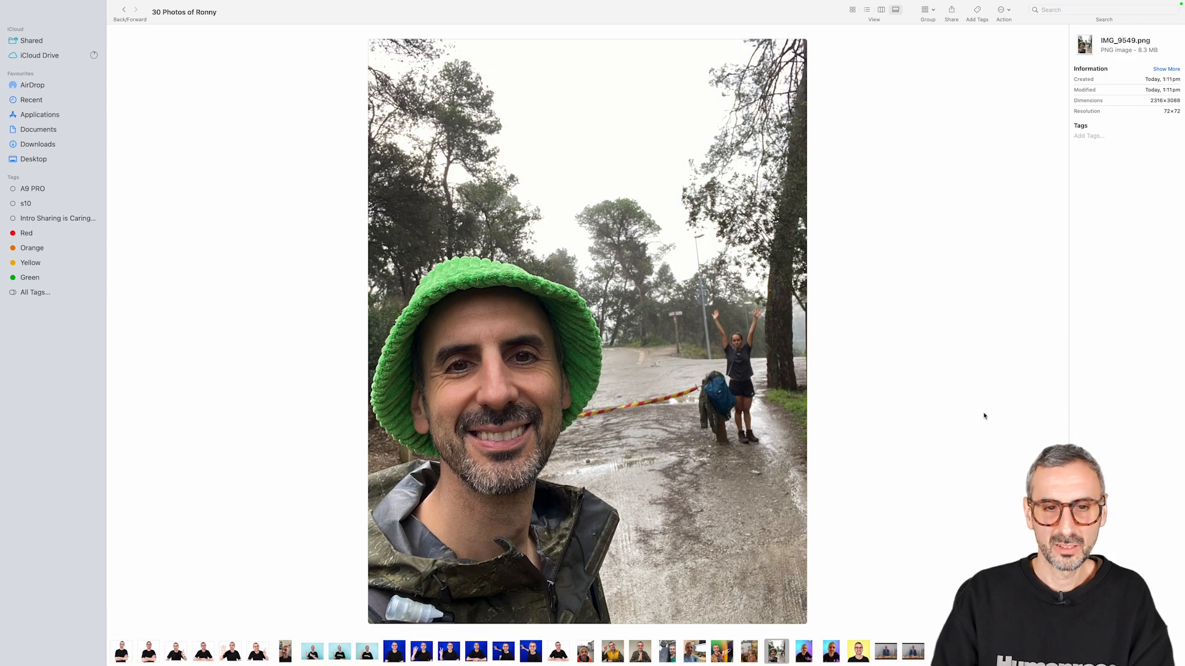
{"action": "key", "text": "Right"}
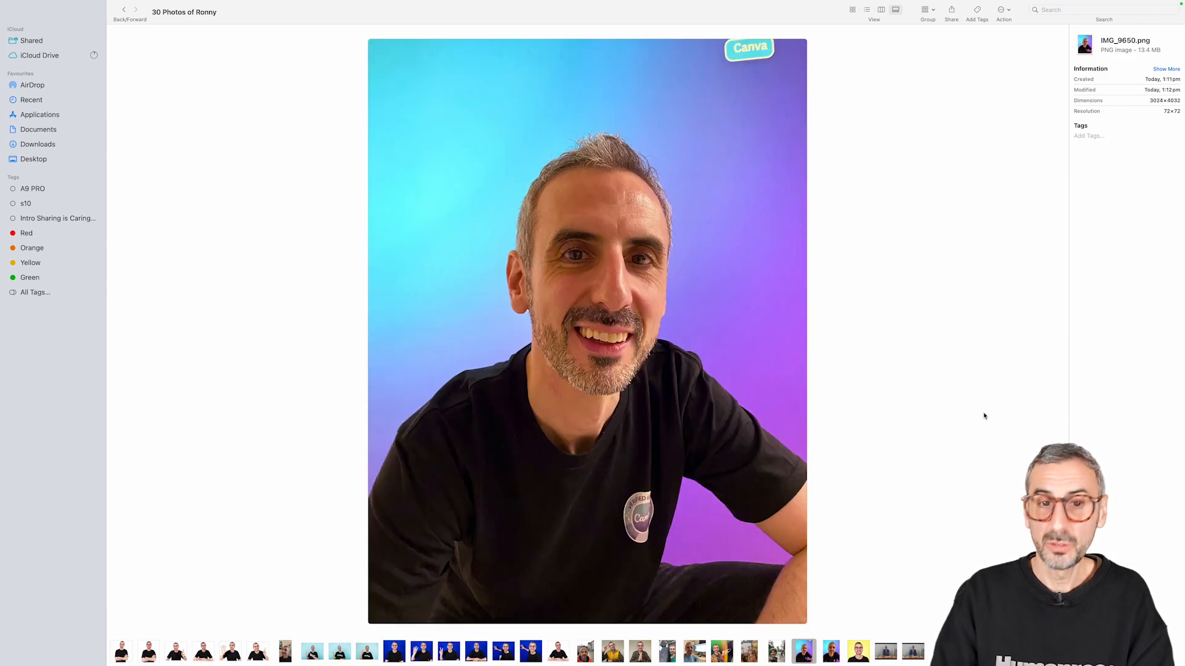
{"action": "key", "text": "Right"}
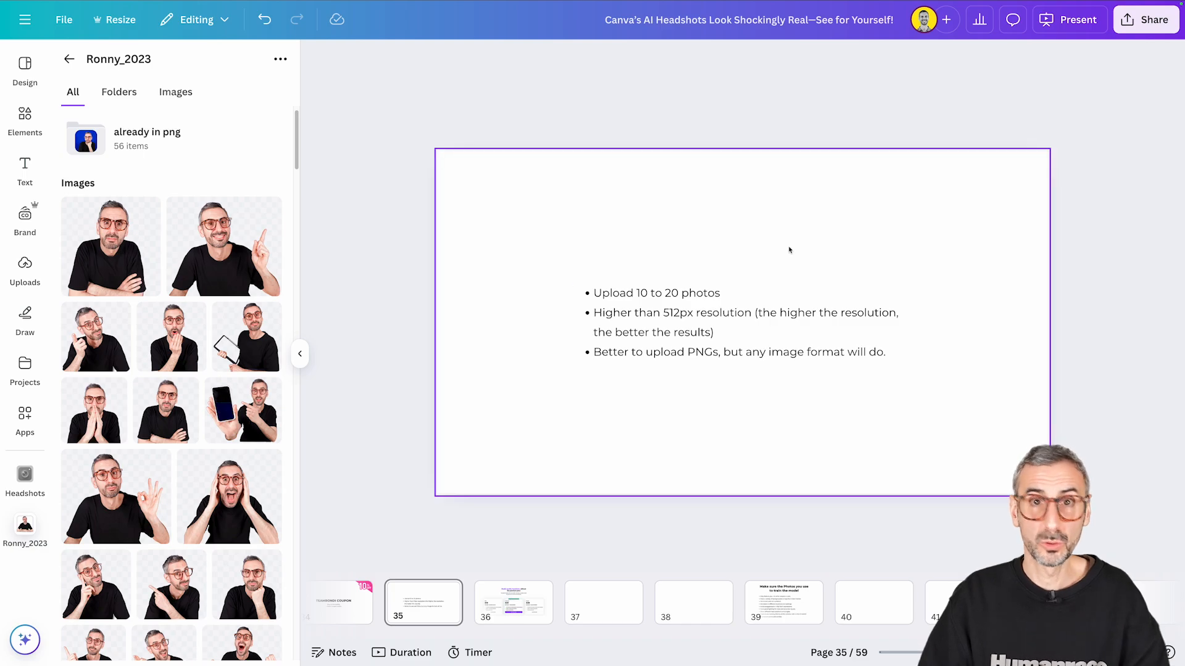
- Switch to Canva, open the Headshots app and enter the person's first name as the model name
{"action": "left_click", "coordinate": [25, 479]}
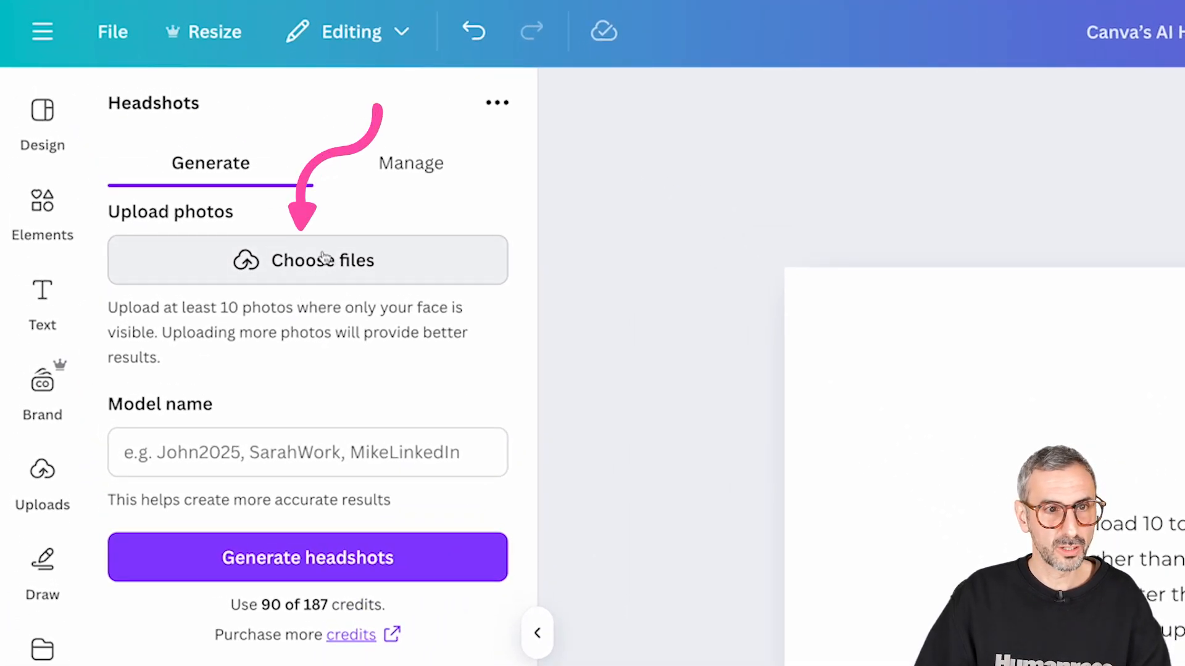
{"action": "left_click", "coordinate": [304, 454]}
{"action": "type", "text": "Ronny"}
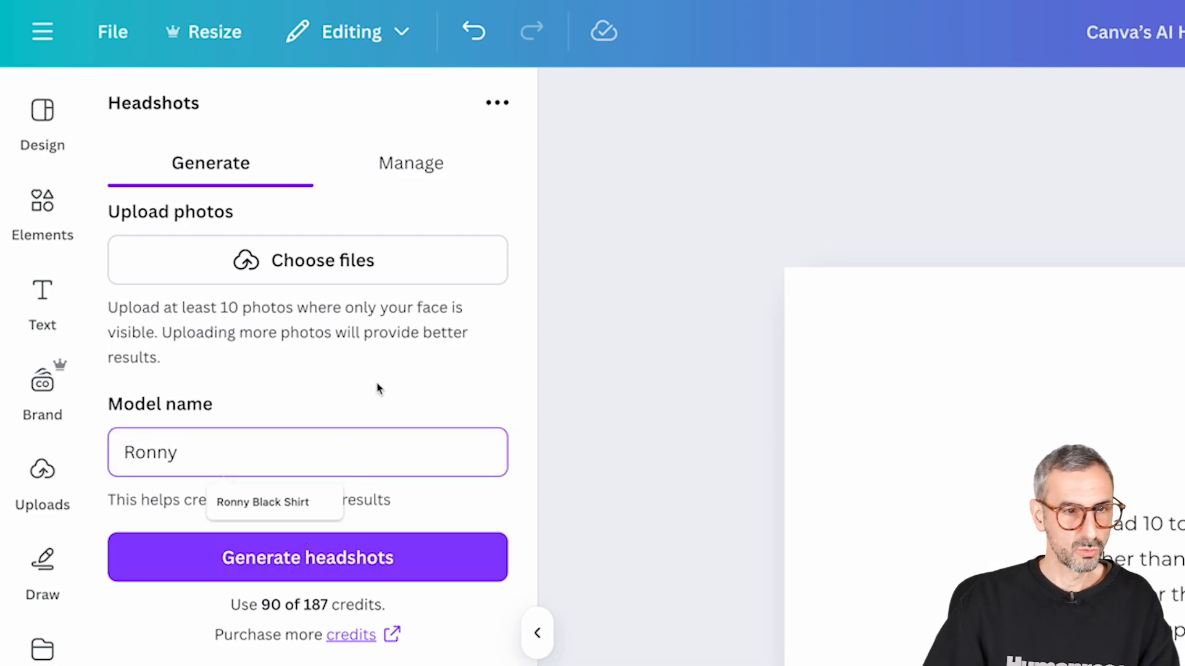
{"action": "left_click", "coordinate": [562, 553]}
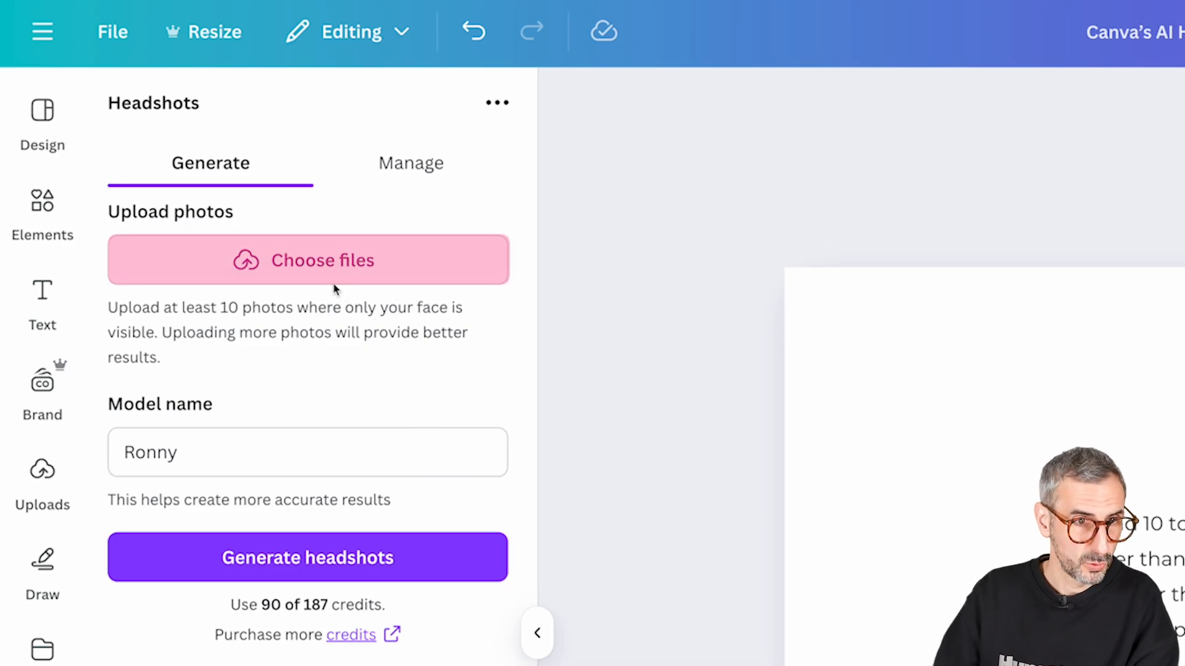
- Upload all the images in the prepared folder of 30 photos as training photos for the headshot model
{"action": "left_click", "coordinate": [307, 270]}
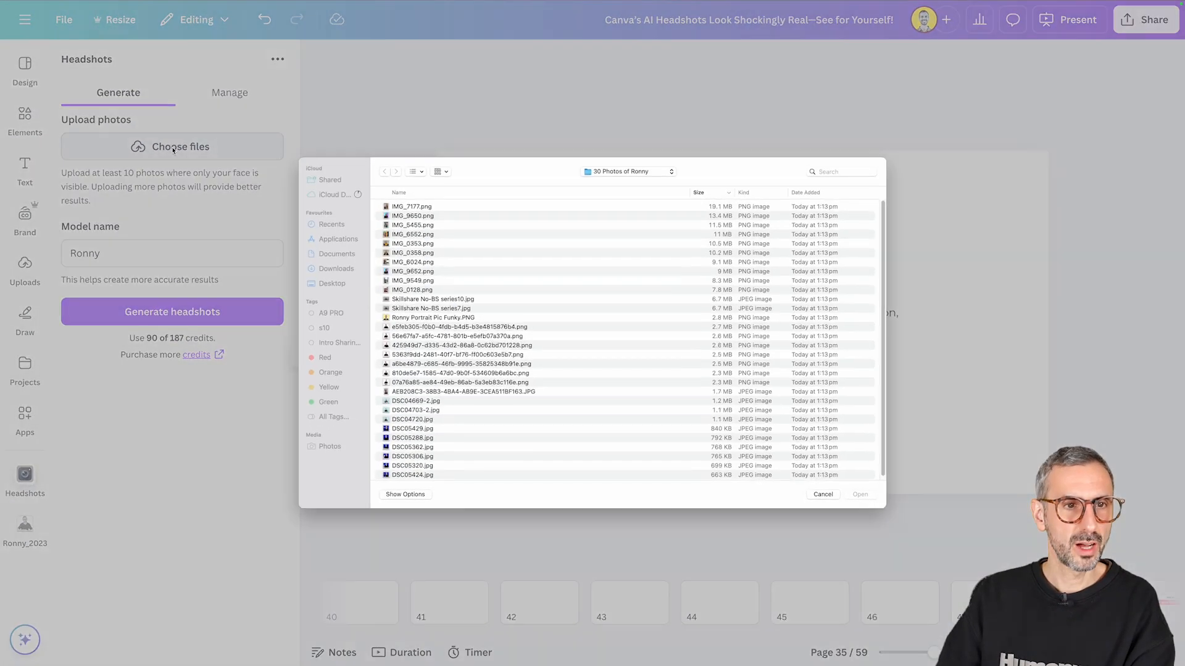
{"action": "scroll", "coordinate": [506, 391], "scroll_direction": "down", "scroll_amount": 1}
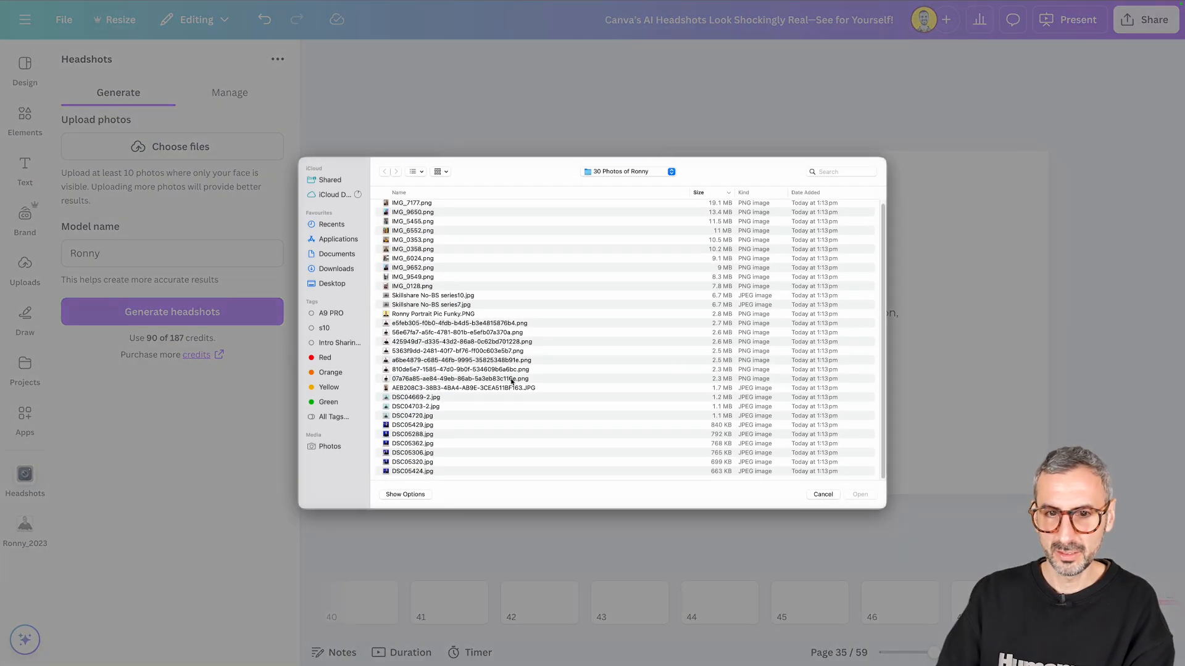
{"action": "scroll", "coordinate": [518, 346], "scroll_direction": "up", "scroll_amount": 1}
{"action": "left_click", "coordinate": [440, 365]}
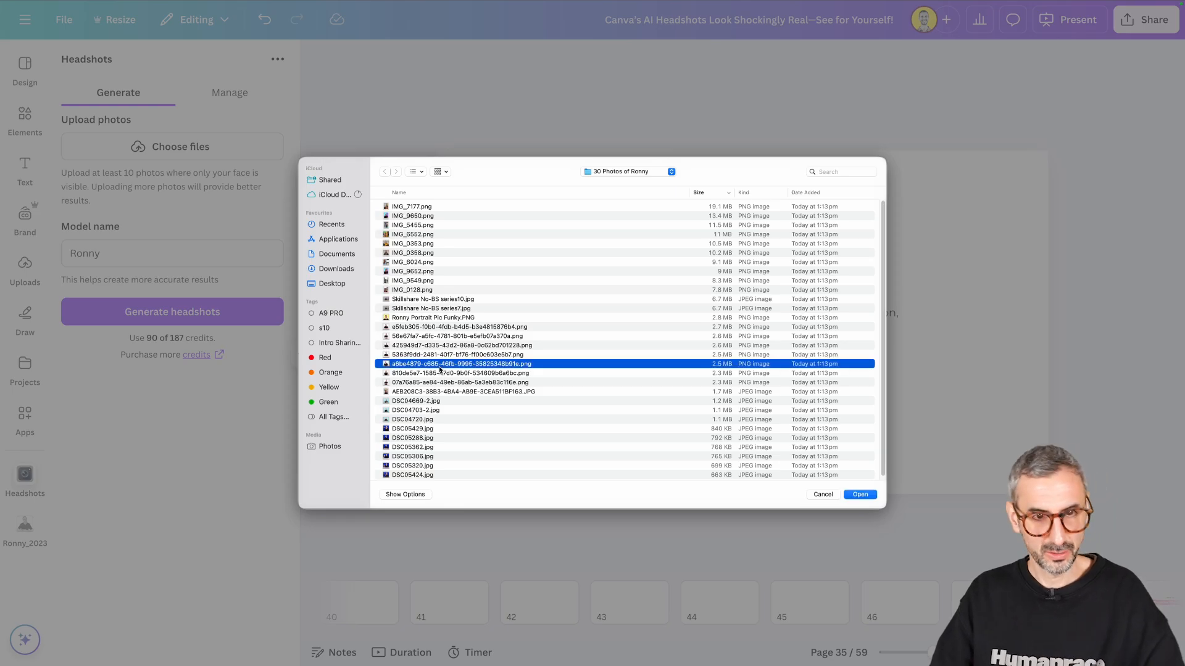
{"action": "key", "text": "ctrl+a"}
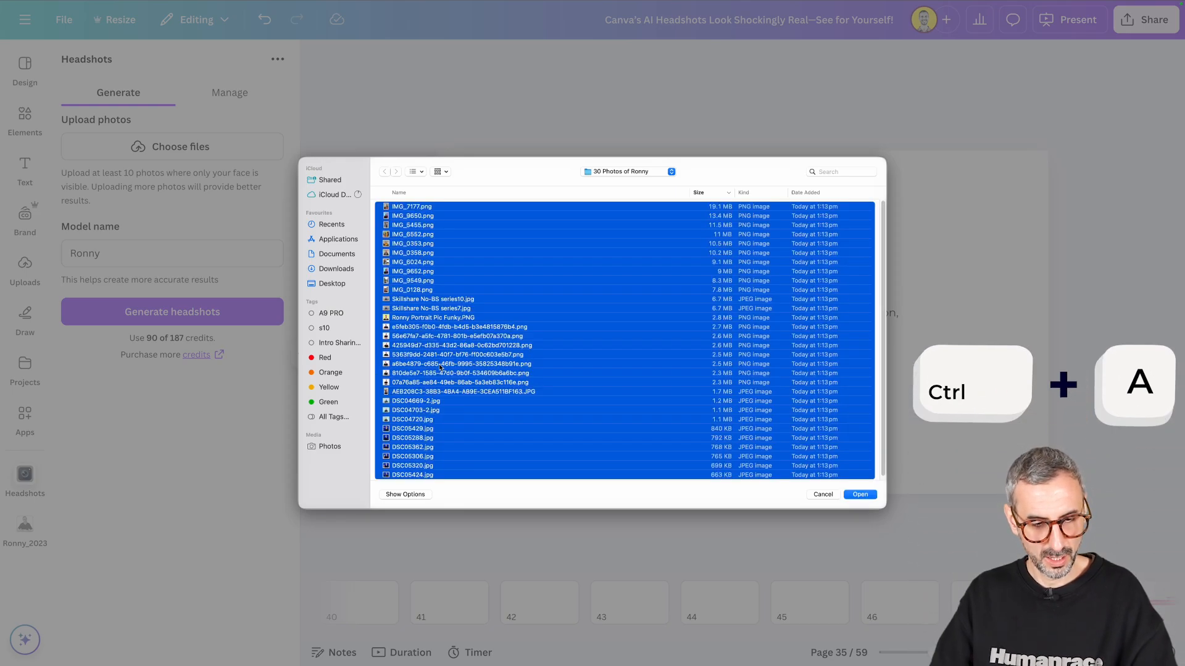
{"action": "left_click", "coordinate": [861, 495]}
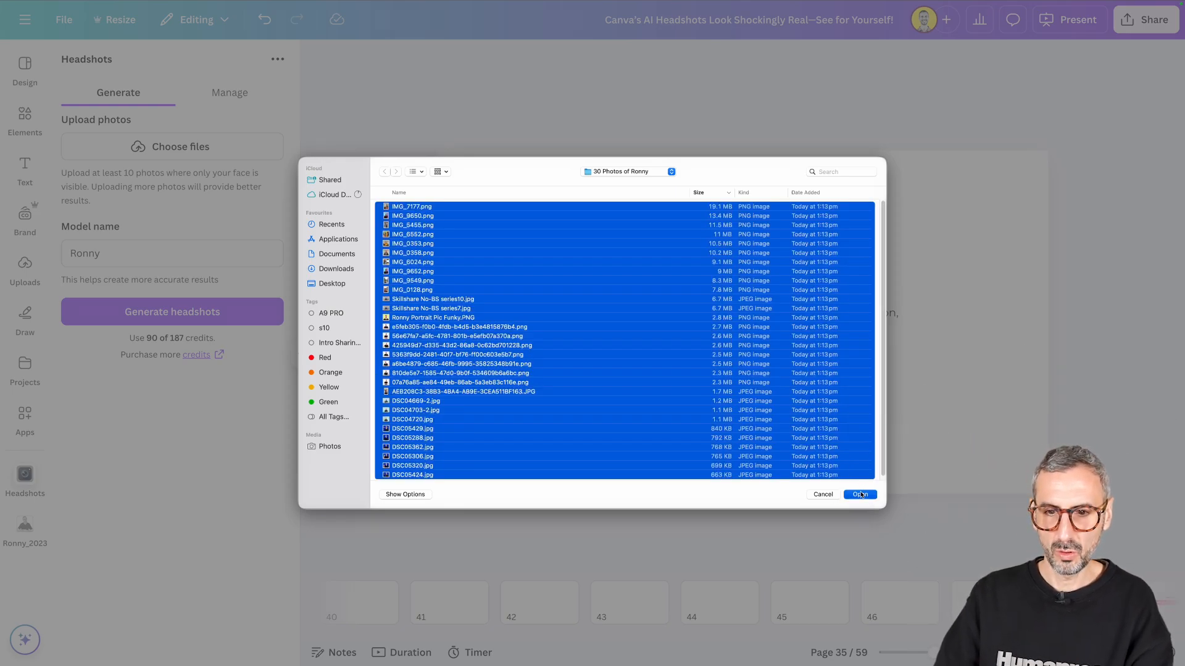
{"action": "scroll", "coordinate": [105, 316], "scroll_direction": "down", "scroll_amount": 10}
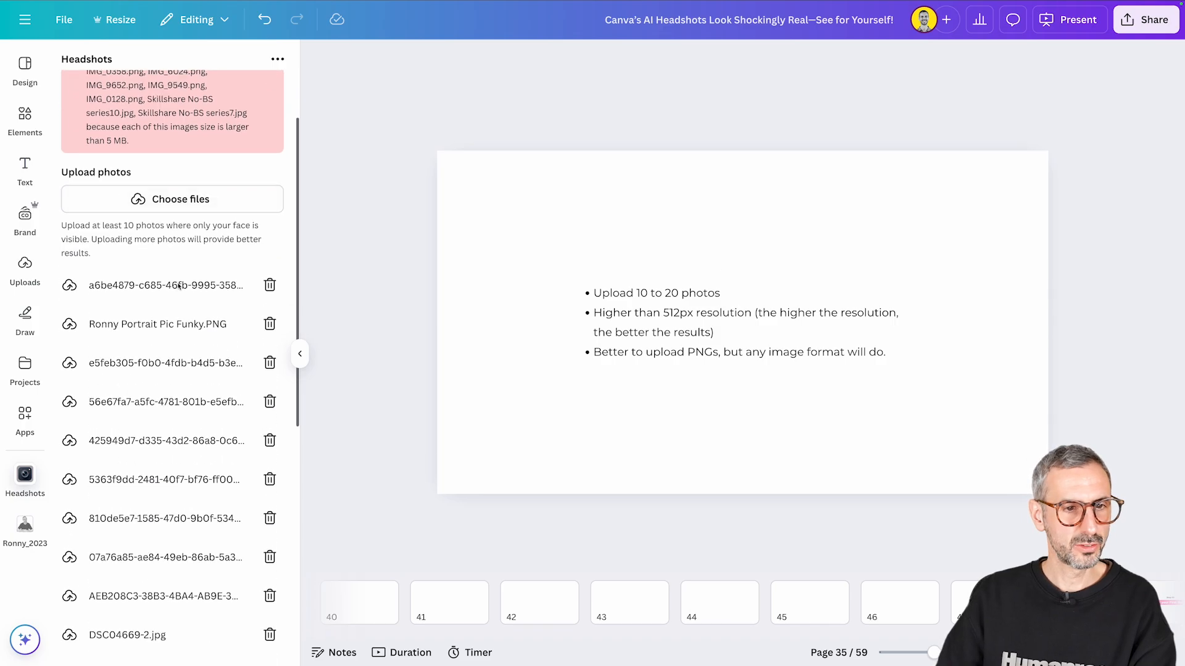
{"action": "scroll", "coordinate": [225, 442], "scroll_direction": "up", "scroll_amount": 10}
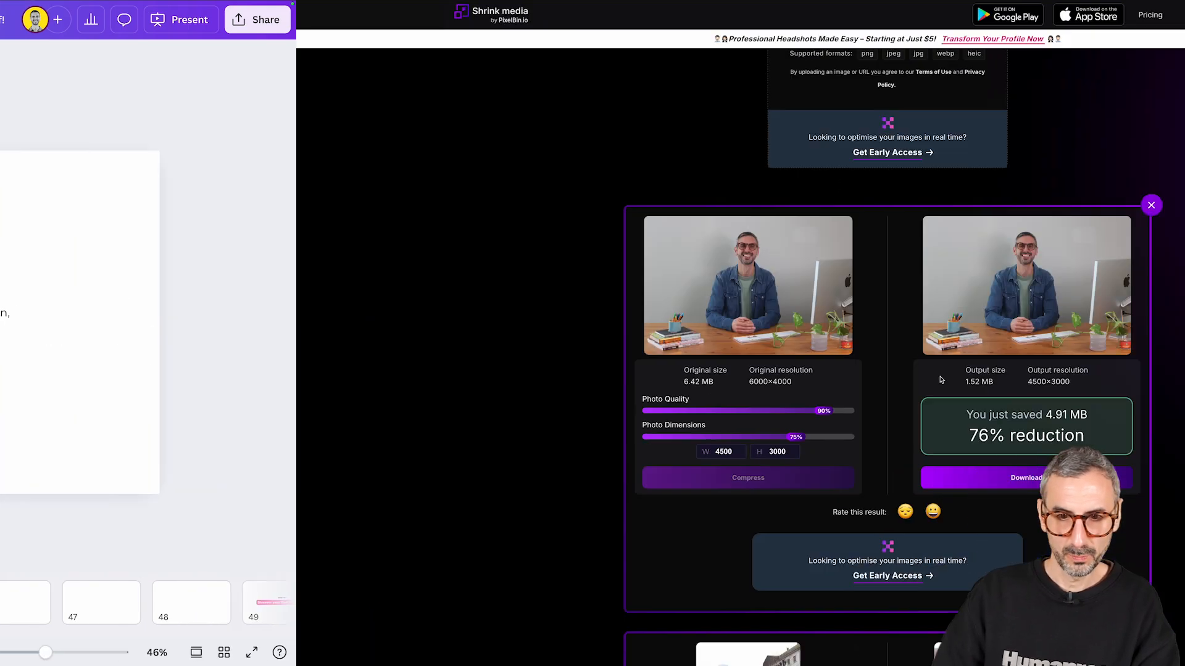
- Switch to Shrink.media and upload Skillshare No-BS series7.jpg from the photo folder for compression
{"action": "scroll", "coordinate": [655, 386], "scroll_direction": "down", "scroll_amount": 10}
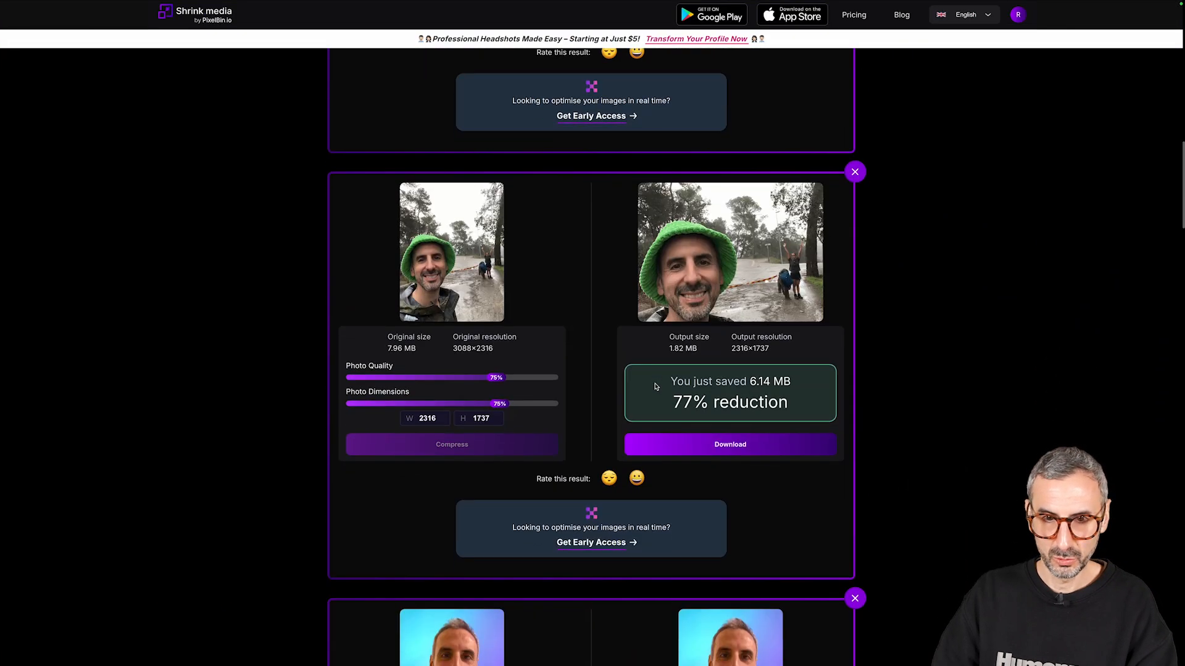
{"action": "scroll", "coordinate": [656, 386], "scroll_direction": "up", "scroll_amount": 15}
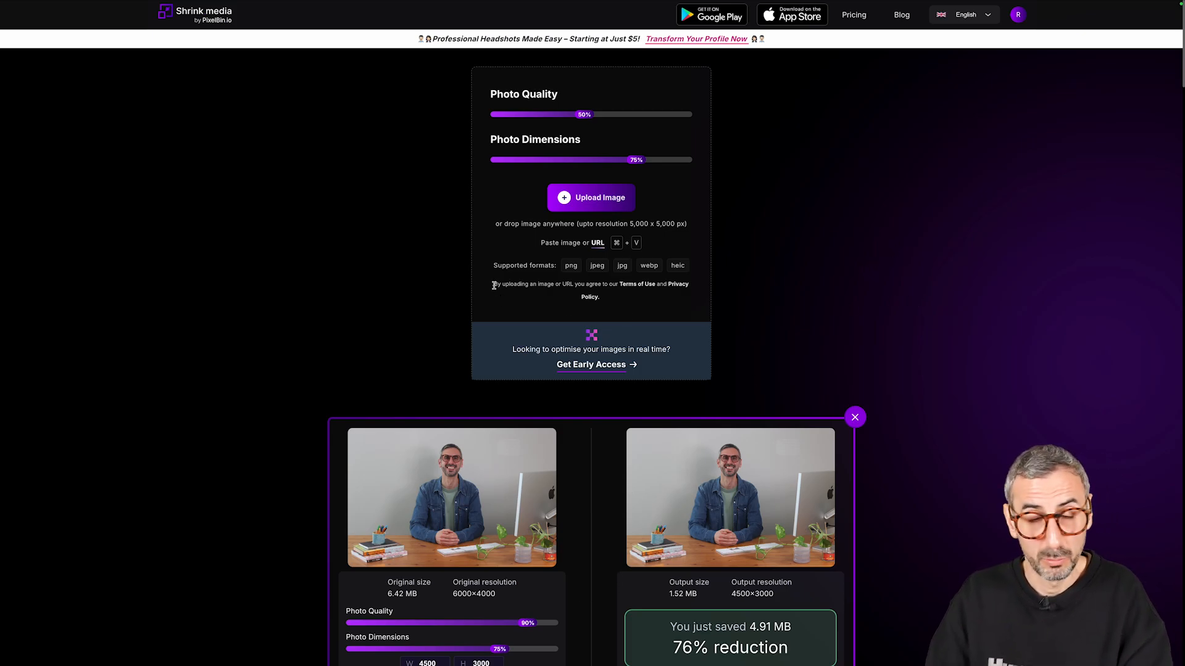
{"action": "left_click", "coordinate": [593, 205]}
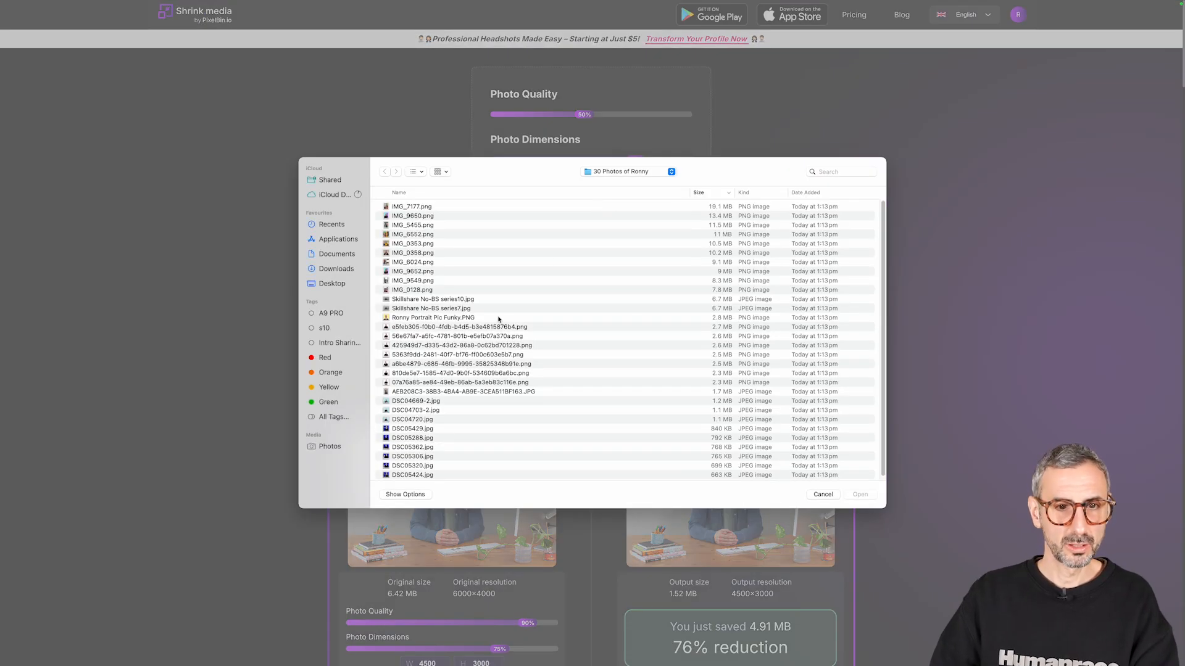
{"action": "left_click", "coordinate": [730, 310]}
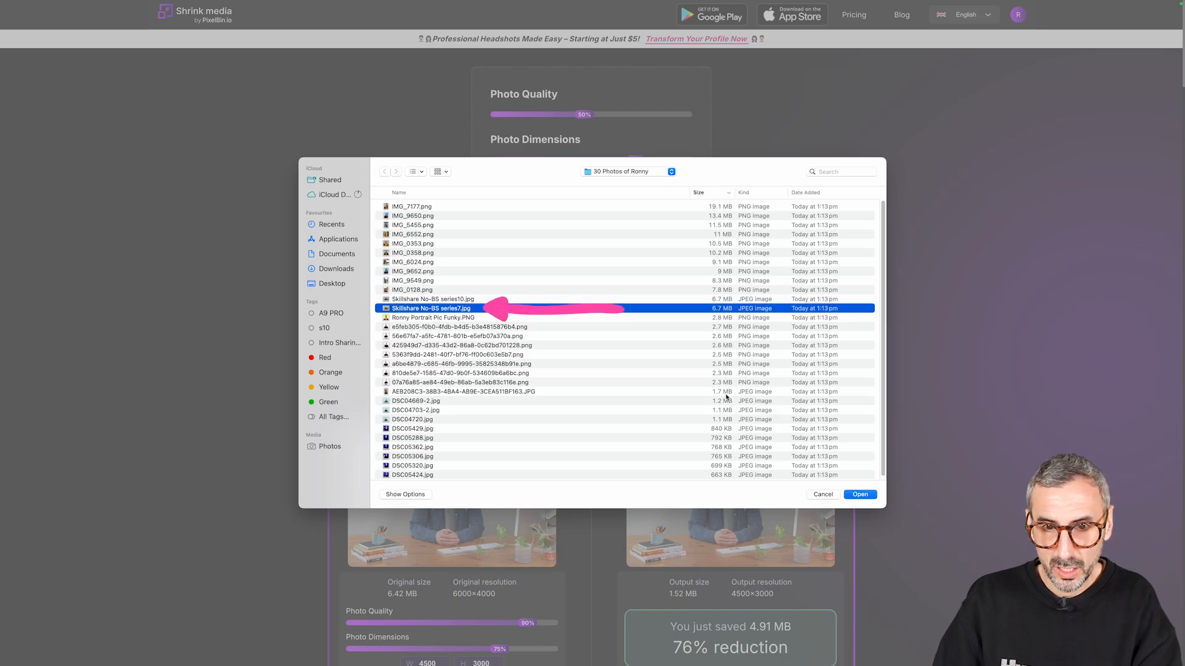
{"action": "left_click", "coordinate": [858, 494]}
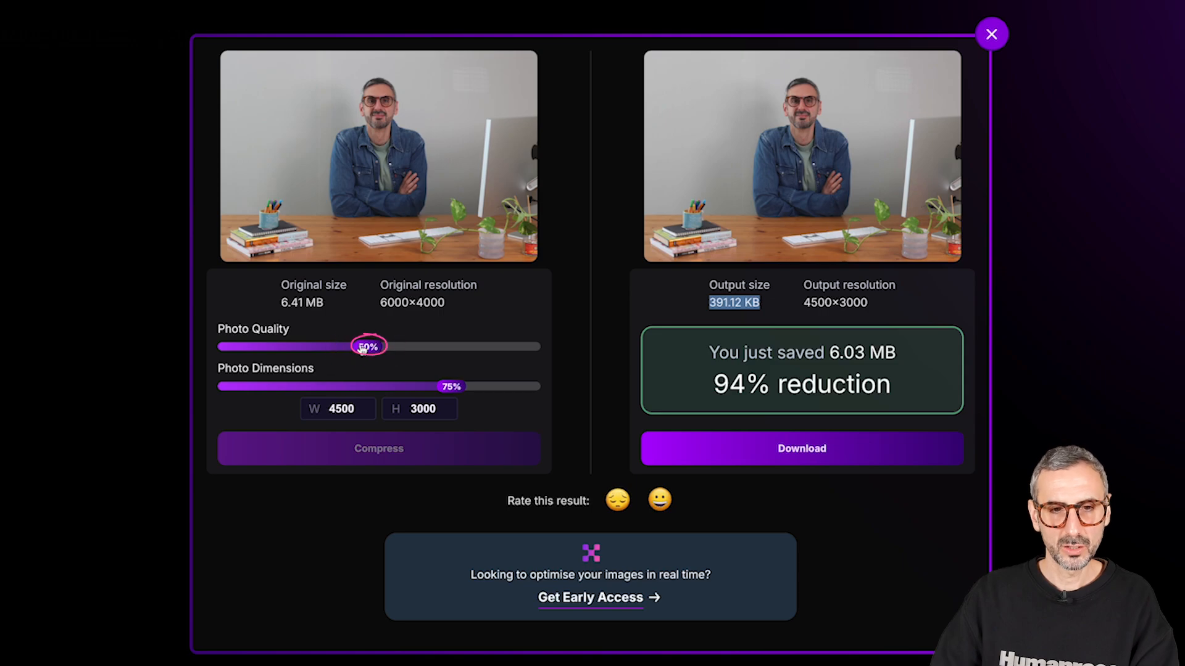
- Set the uploaded photo's quality to 100% and compress it again
{"action": "left_click_drag", "start_coordinate": [371, 346], "coordinate": [446, 344]}
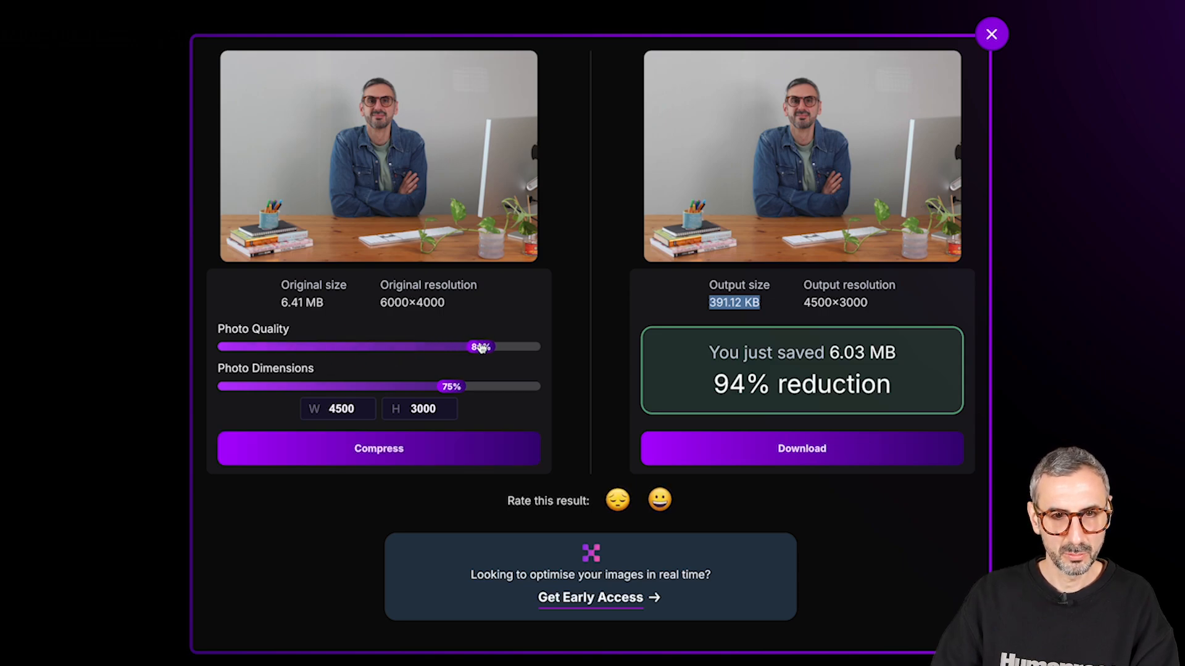
{"action": "left_click_drag", "start_coordinate": [505, 353], "coordinate": [538, 350]}
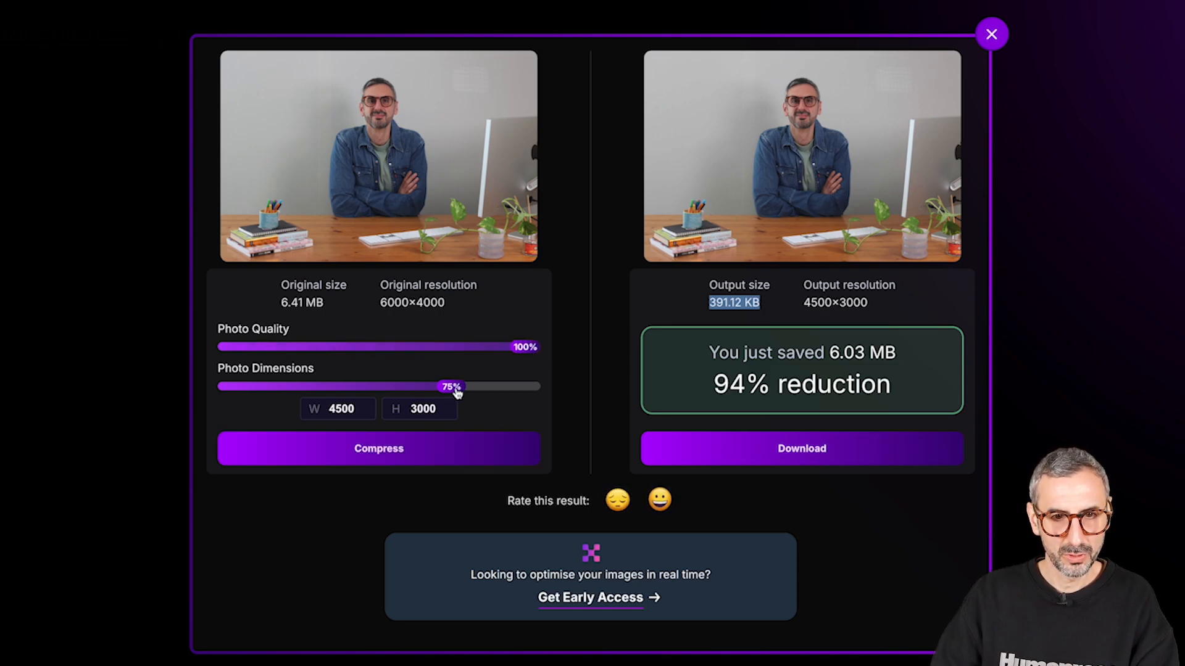
{"action": "left_click", "coordinate": [419, 446]}
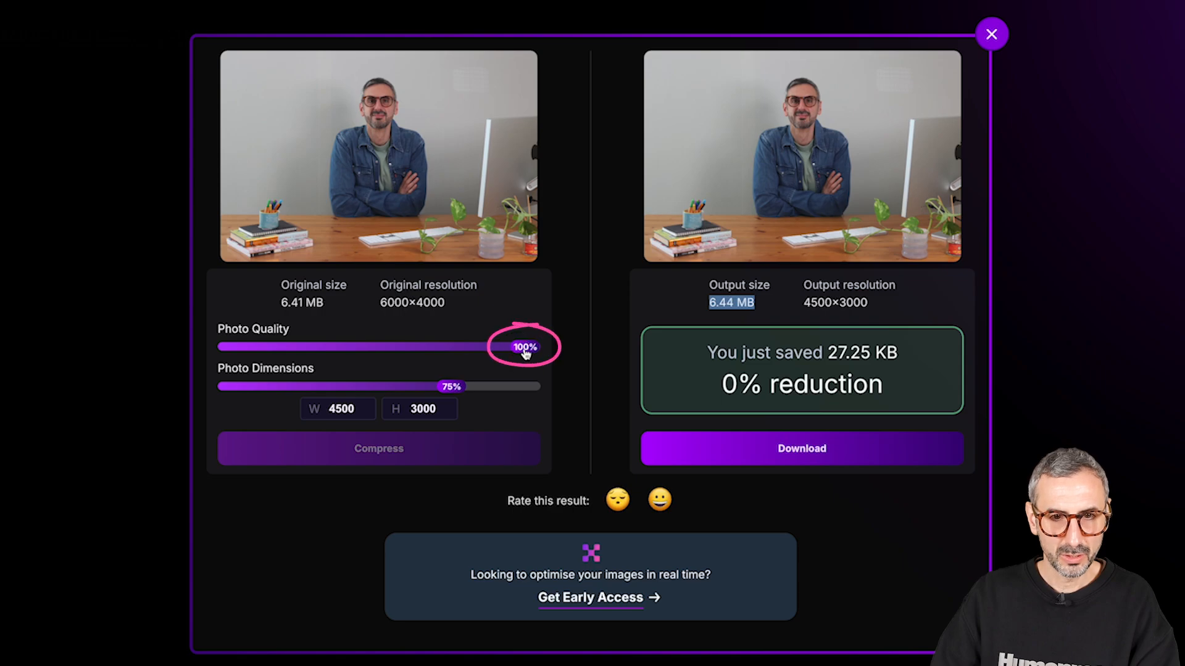
- Recompress the photo at 90% quality and 100% dimensions (6000 × 4000), and download the result
{"action": "left_click_drag", "start_coordinate": [524, 347], "coordinate": [512, 350]}
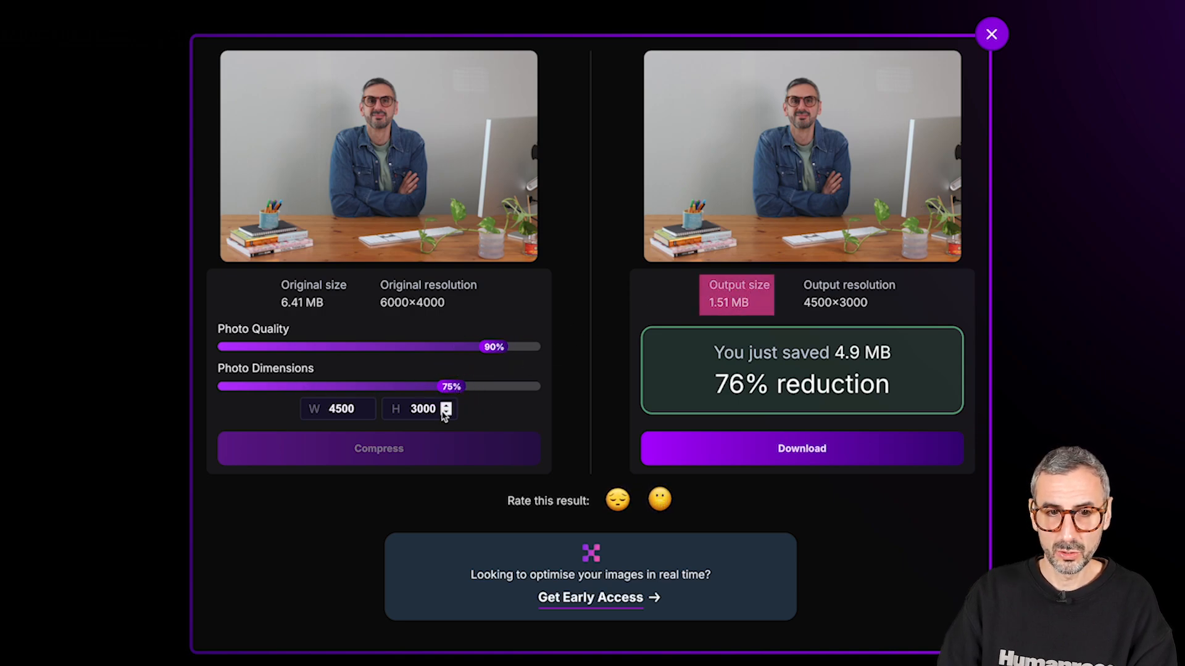
{"action": "left_click_drag", "start_coordinate": [451, 386], "coordinate": [555, 384]}
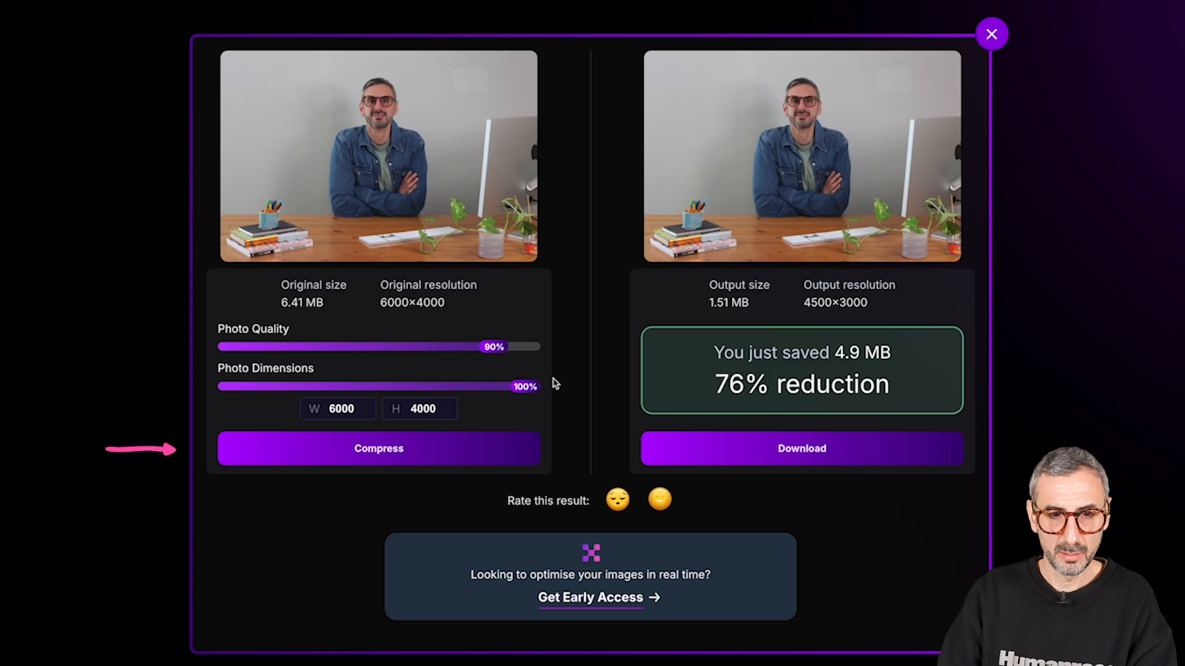
{"action": "left_click", "coordinate": [481, 450]}
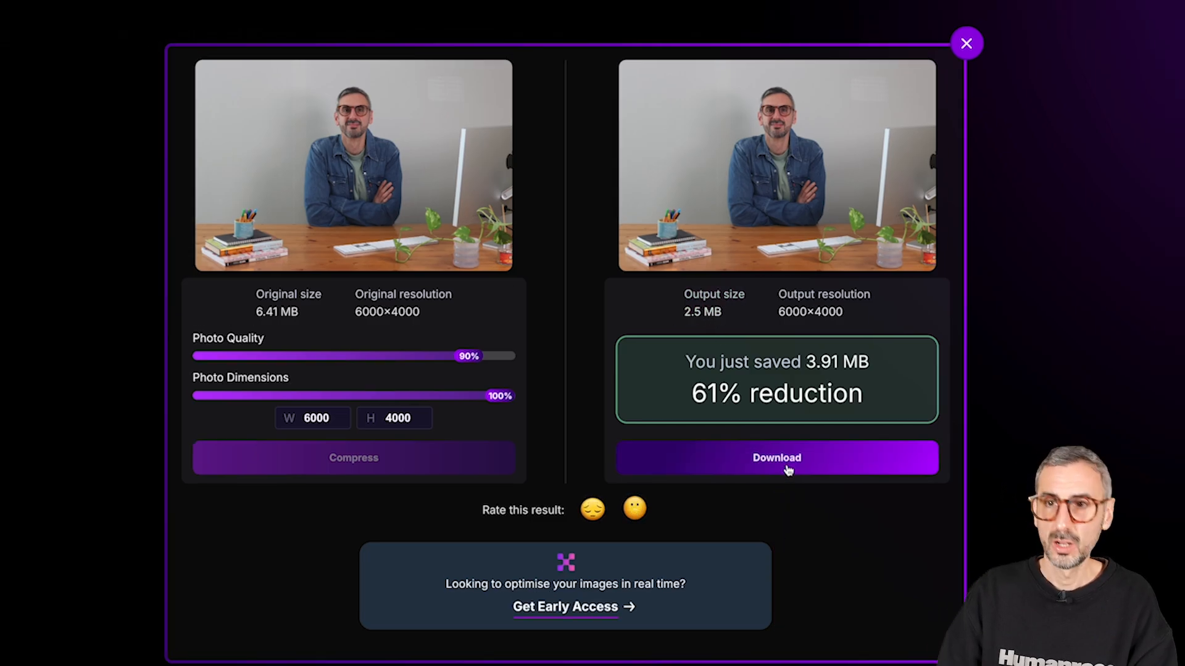
{"action": "left_click", "coordinate": [788, 470]}
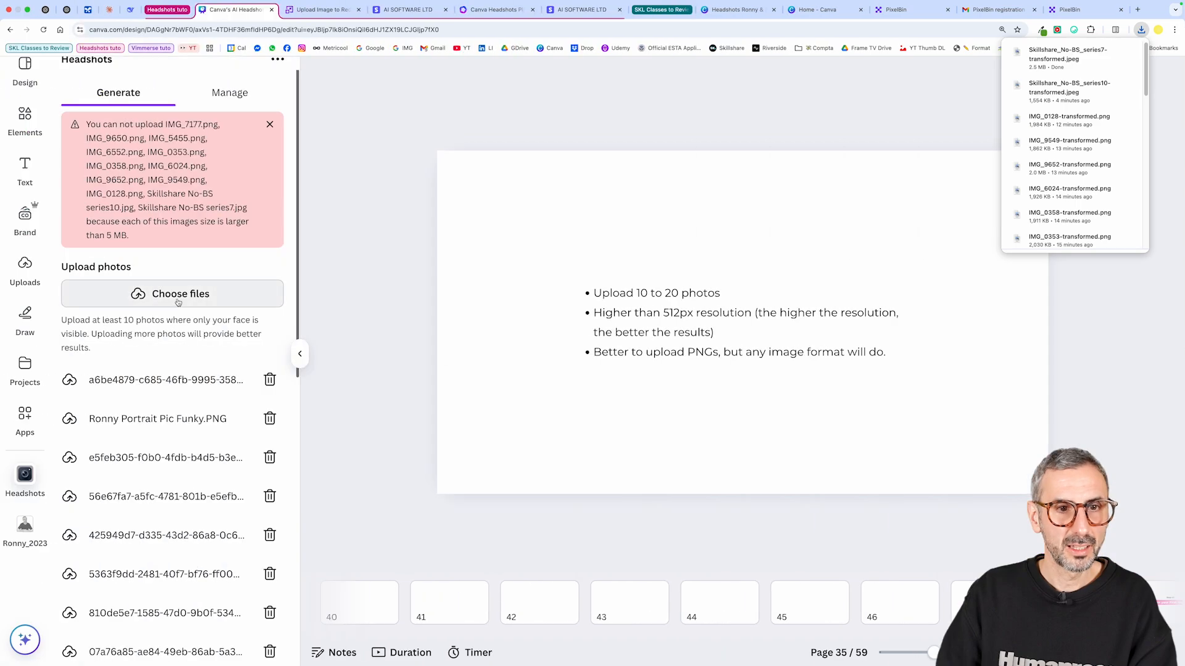
- Switch back to Canva and add the twelve compressed "-transformed" images from the Downloads folder to the training photos
{"action": "left_click", "coordinate": [198, 294]}
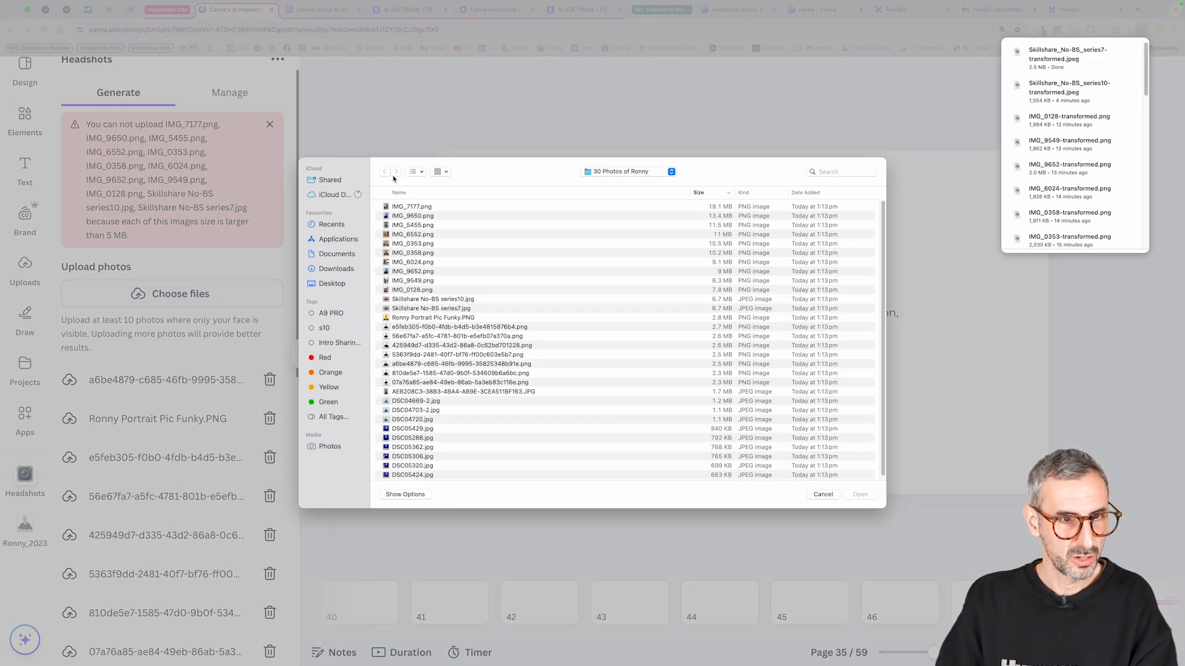
{"action": "left_click", "coordinate": [628, 172]}
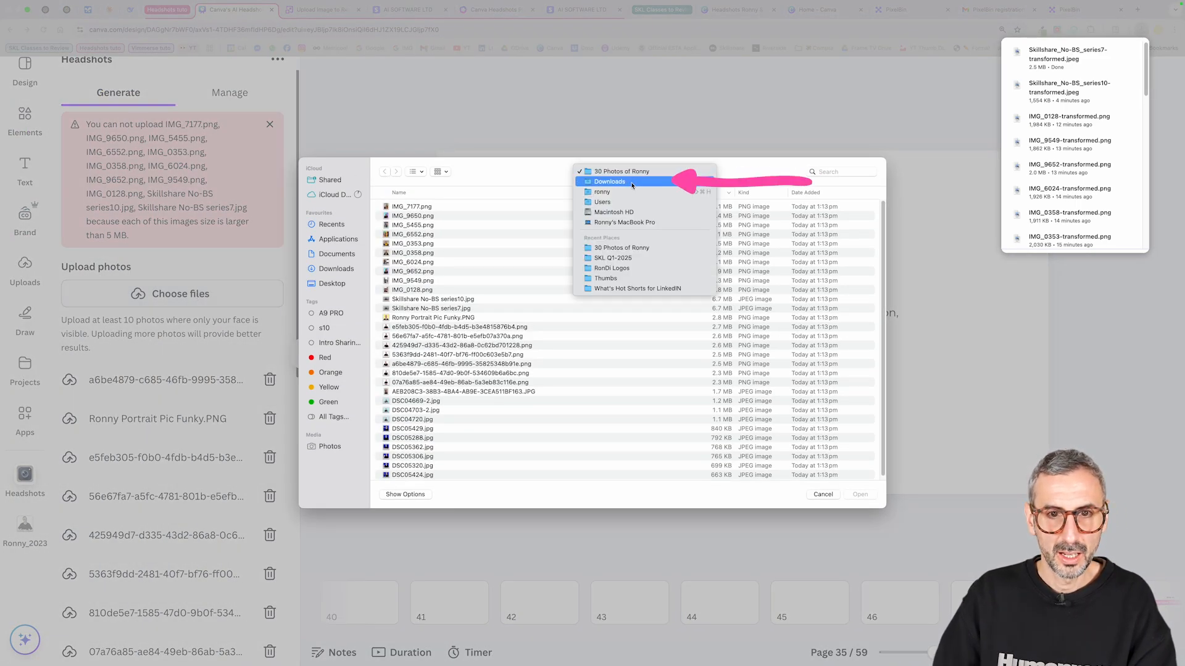
{"action": "left_click", "coordinate": [632, 182]}
{"action": "left_click", "coordinate": [506, 308]}
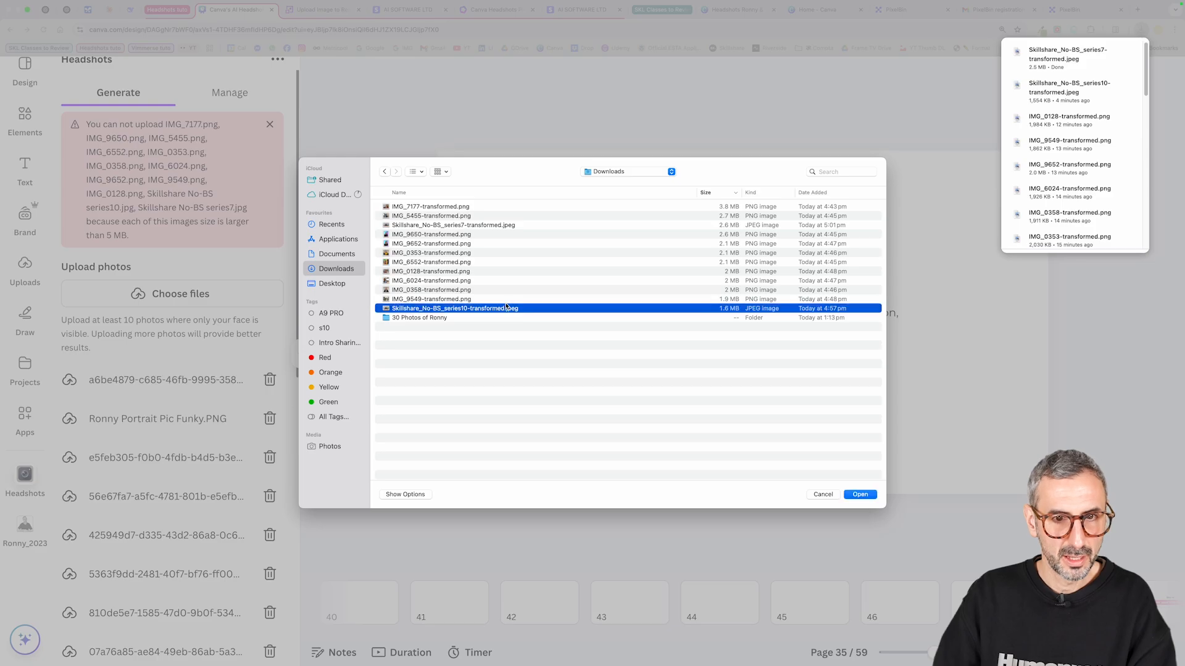
{"action": "left_click", "coordinate": [447, 207], "text": "shift"}
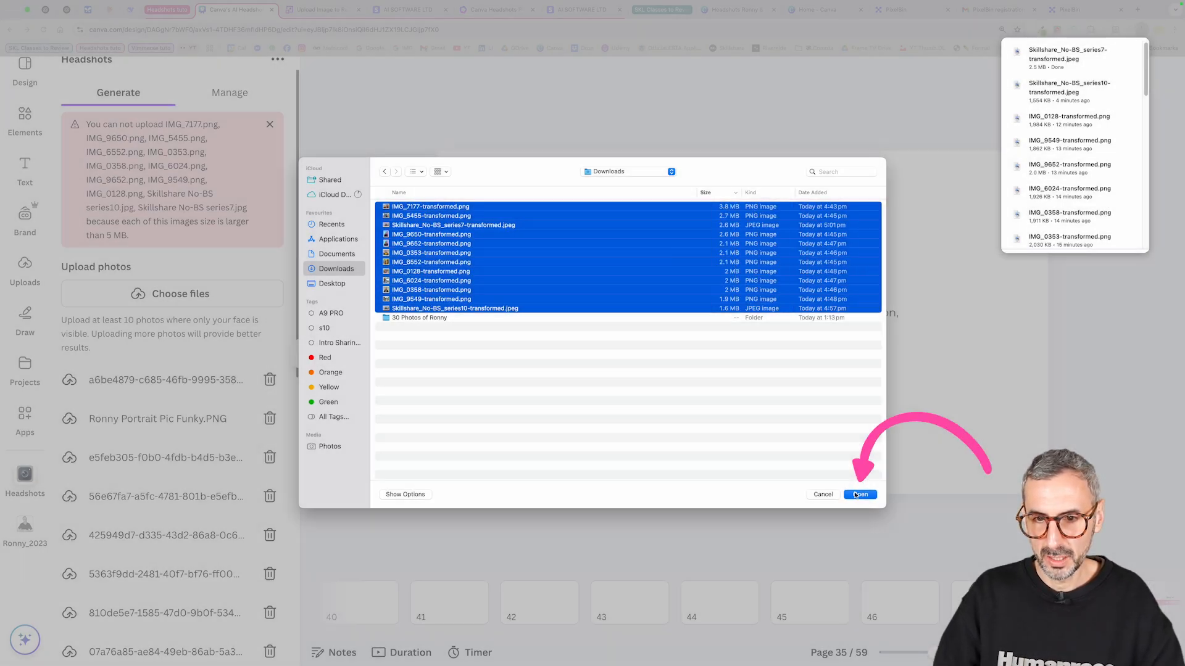
{"action": "left_click", "coordinate": [860, 494]}
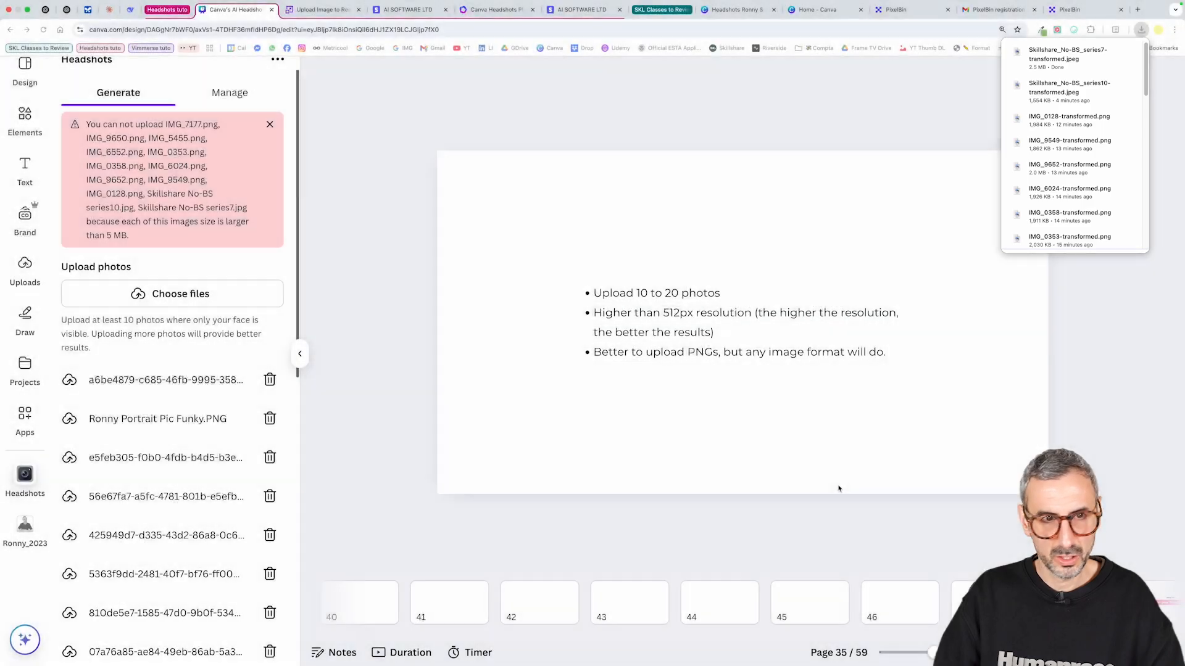
- Check the full list of uploaded training photos and generate the headshots from them
{"action": "scroll", "coordinate": [211, 393], "scroll_direction": "down", "scroll_amount": 10}
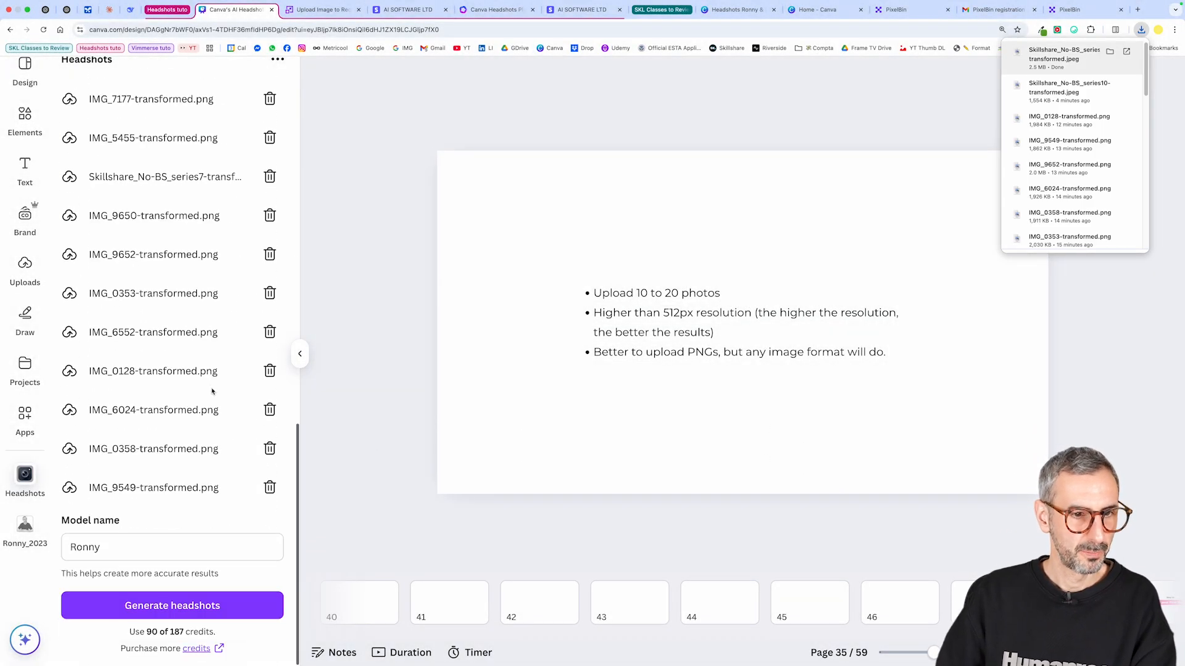
{"action": "scroll", "coordinate": [212, 392], "scroll_direction": "up", "scroll_amount": 10}
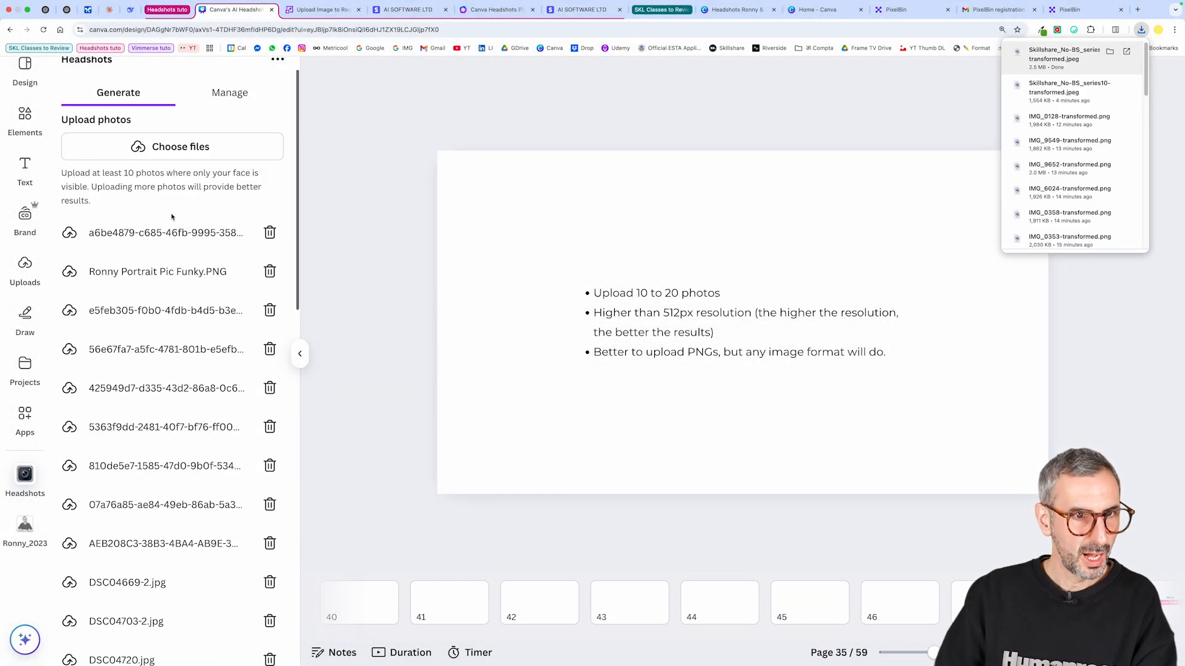
{"action": "scroll", "coordinate": [172, 218], "scroll_direction": "down", "scroll_amount": 10}
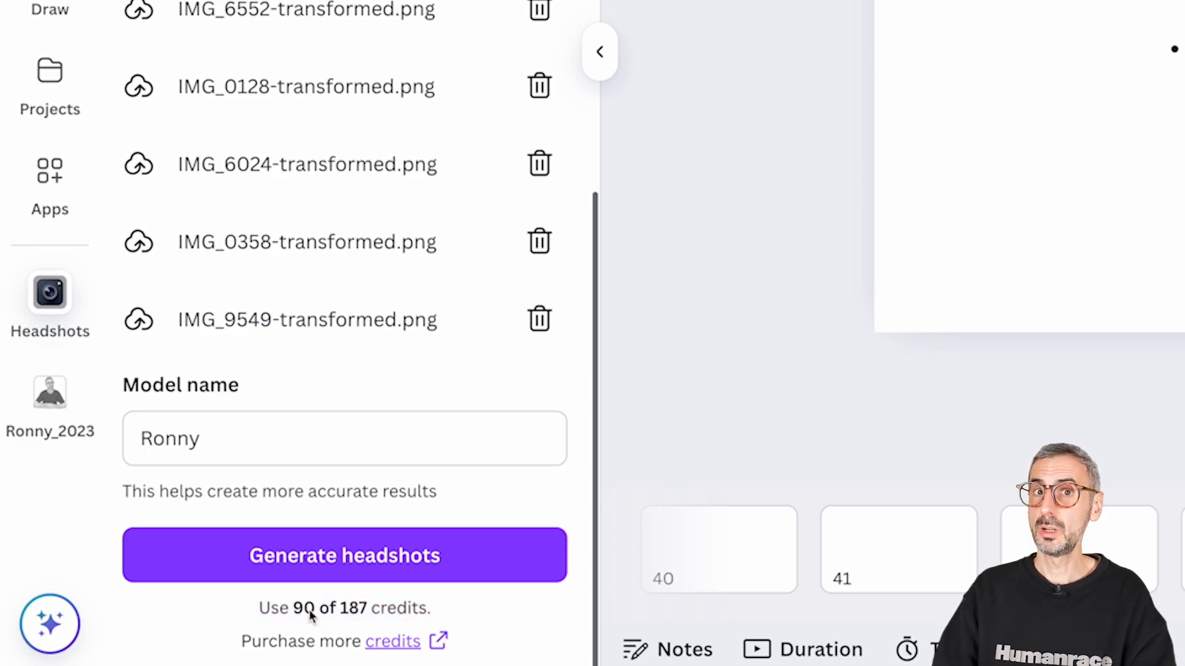
{"action": "left_click", "coordinate": [364, 557]}
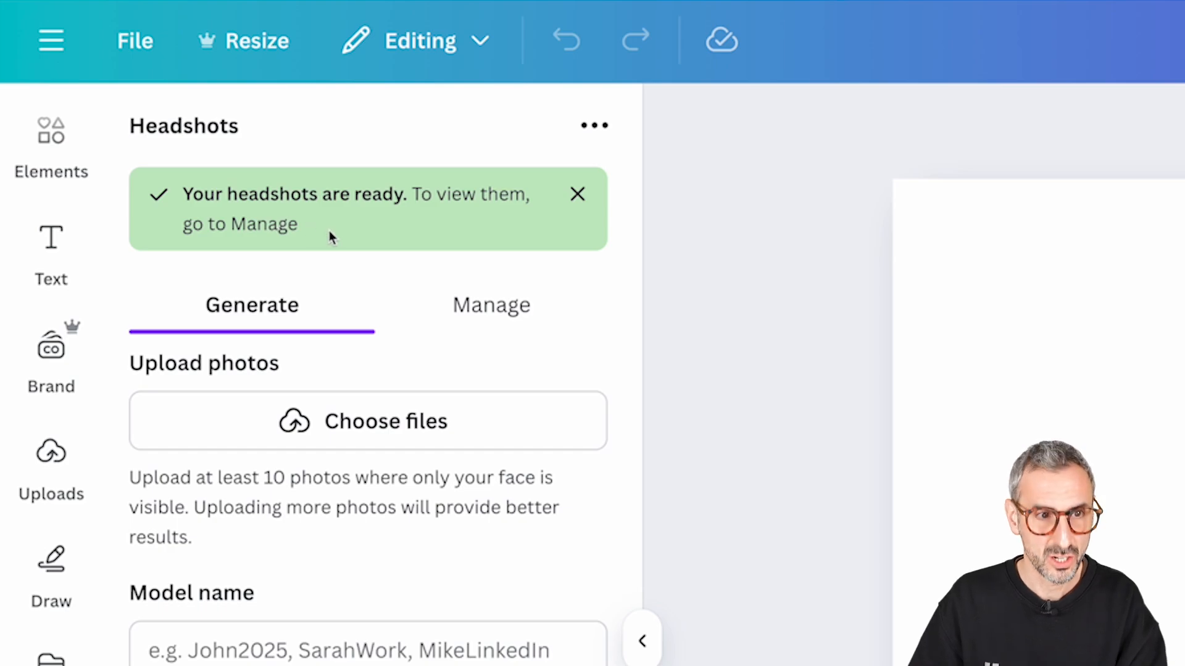
- Open the finished headshots of the trained model without "Black Shirt" in its name and look over the first results
{"action": "left_click", "coordinate": [497, 315]}
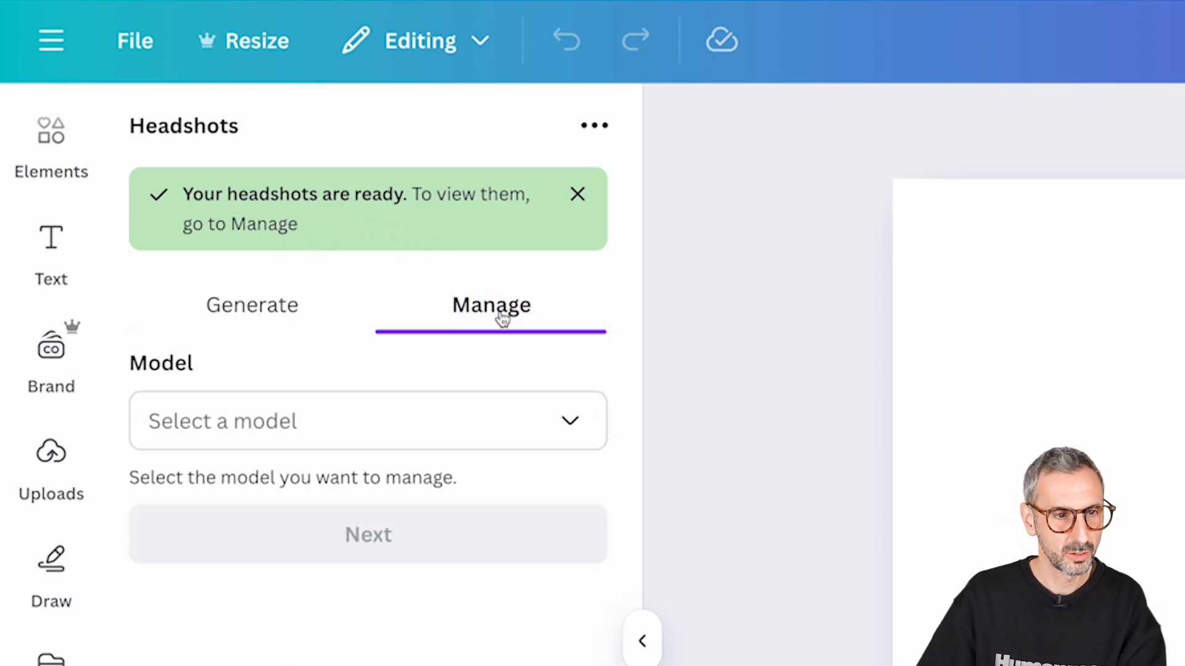
{"action": "left_click", "coordinate": [524, 441]}
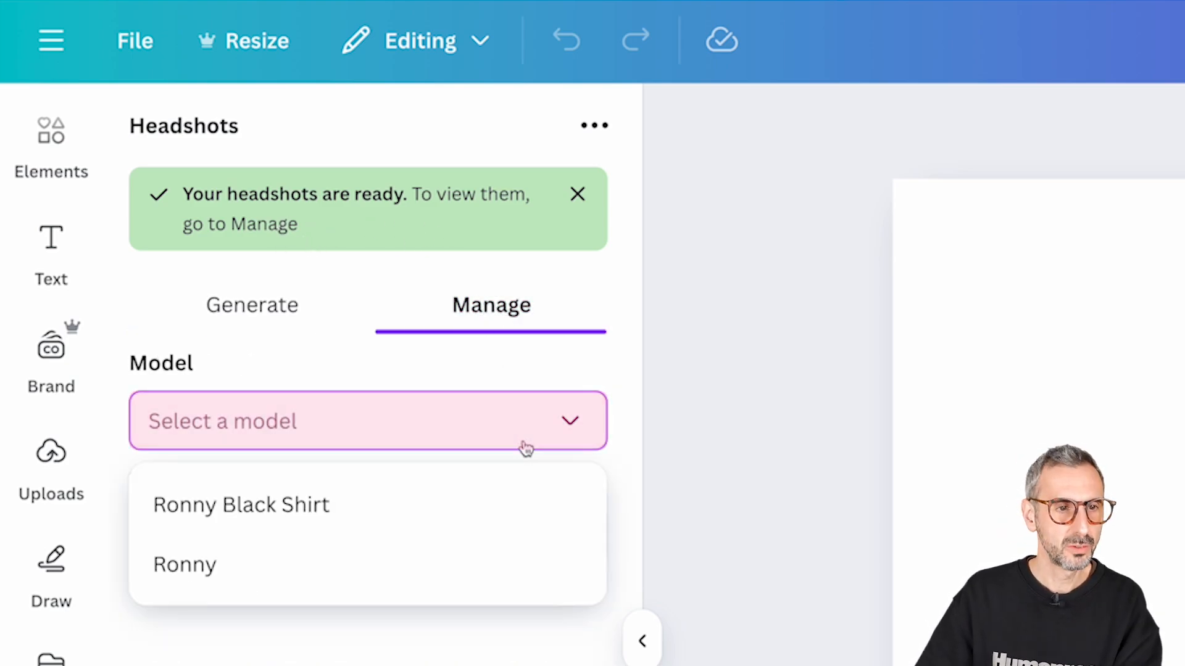
{"action": "left_click", "coordinate": [164, 567]}
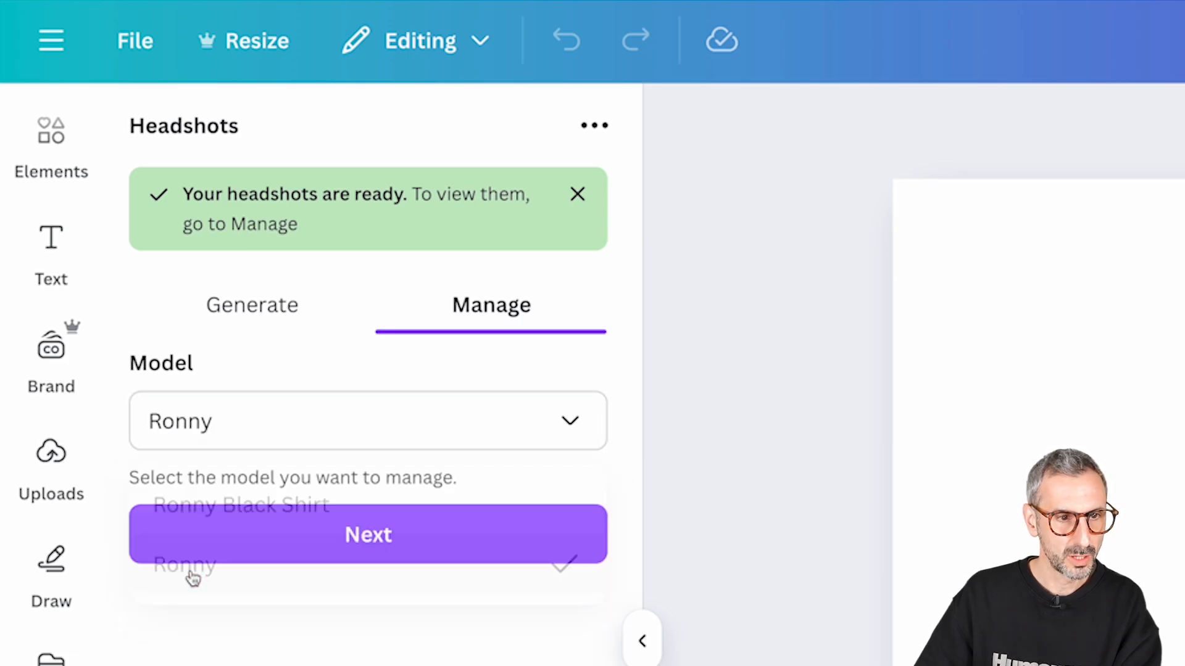
{"action": "left_click", "coordinate": [325, 544]}
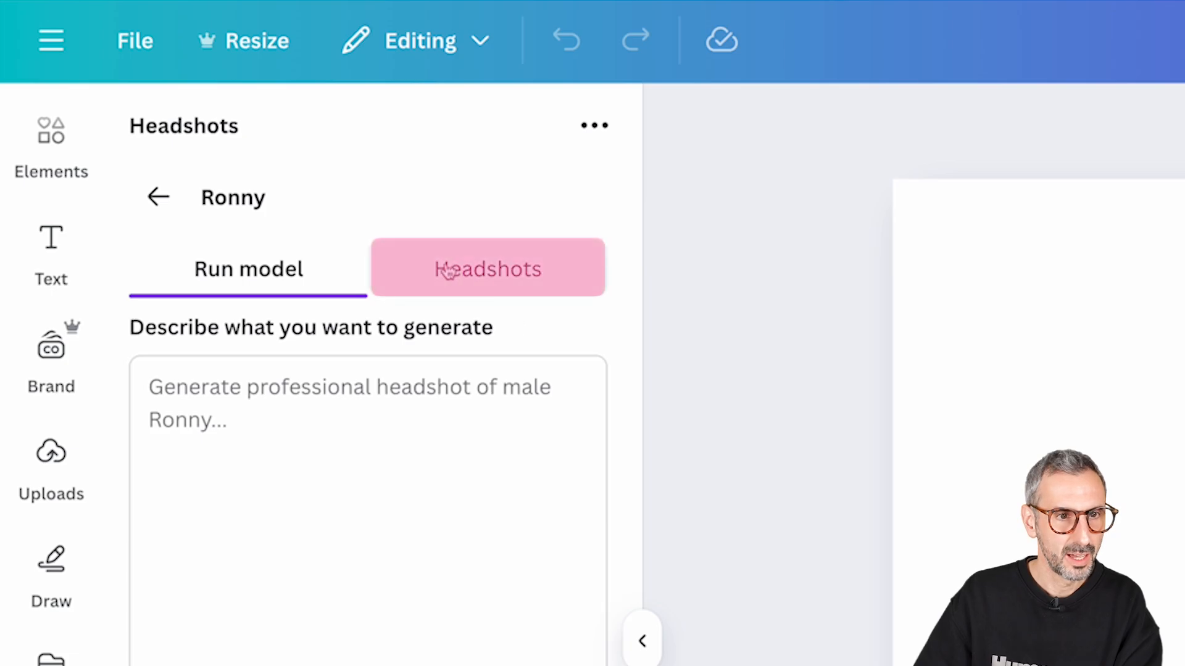
{"action": "left_click", "coordinate": [505, 270]}
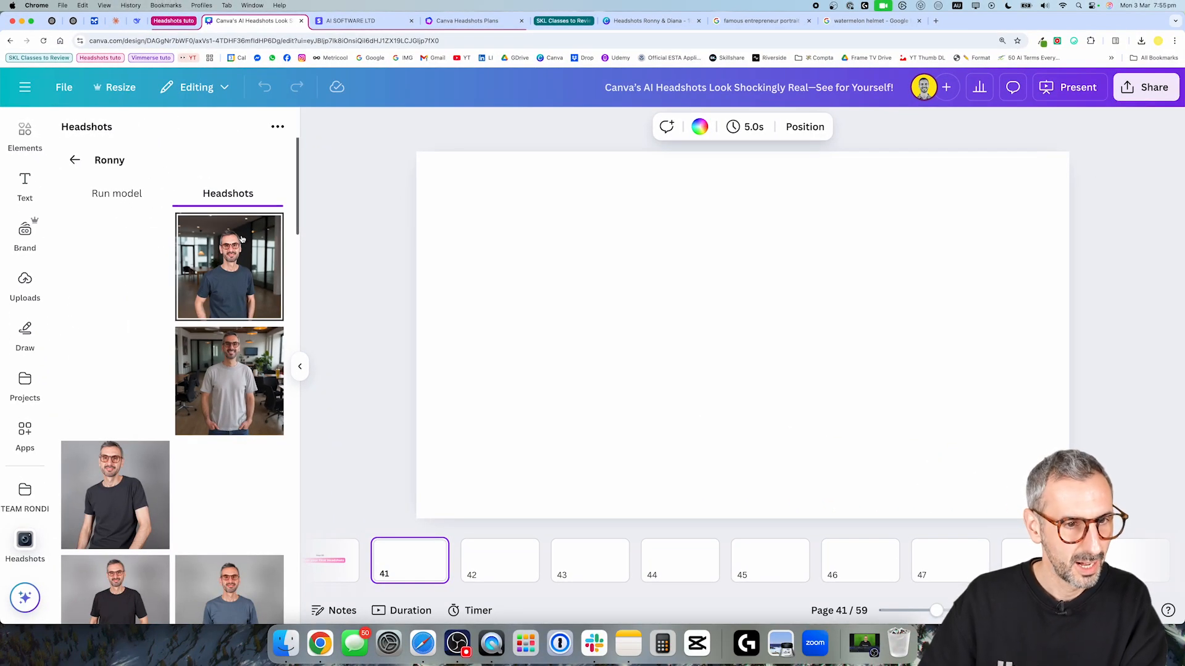
{"action": "scroll", "coordinate": [241, 446], "scroll_direction": "down", "scroll_amount": 20}
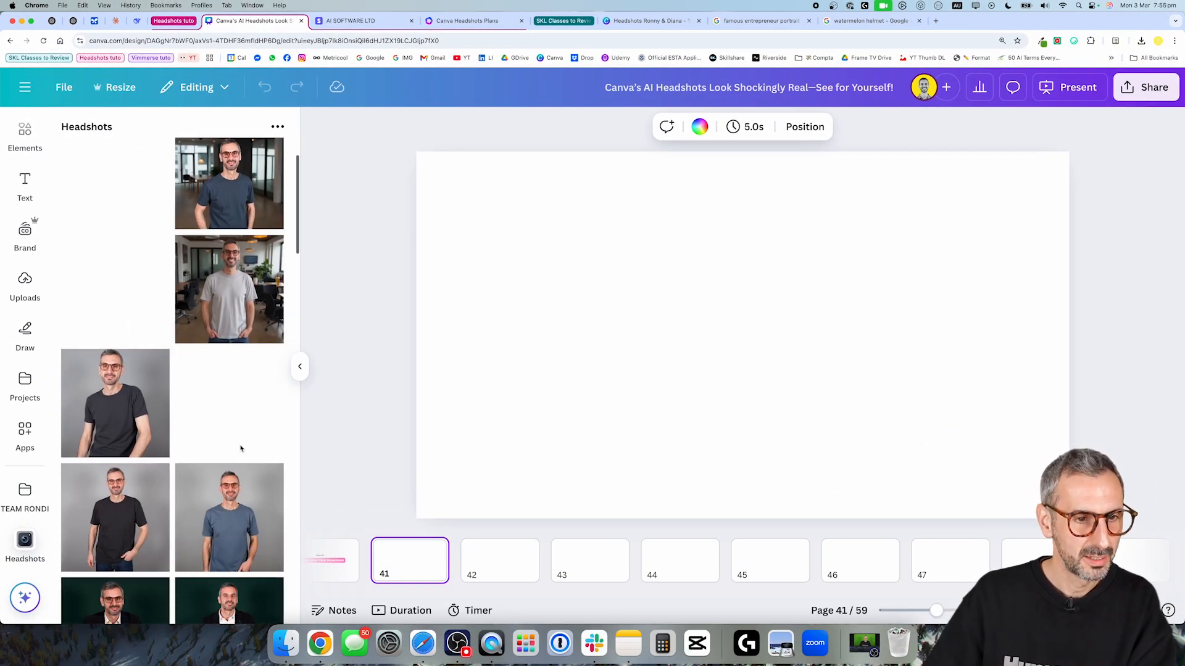
{"action": "scroll", "coordinate": [234, 432], "scroll_direction": "up", "scroll_amount": 20}
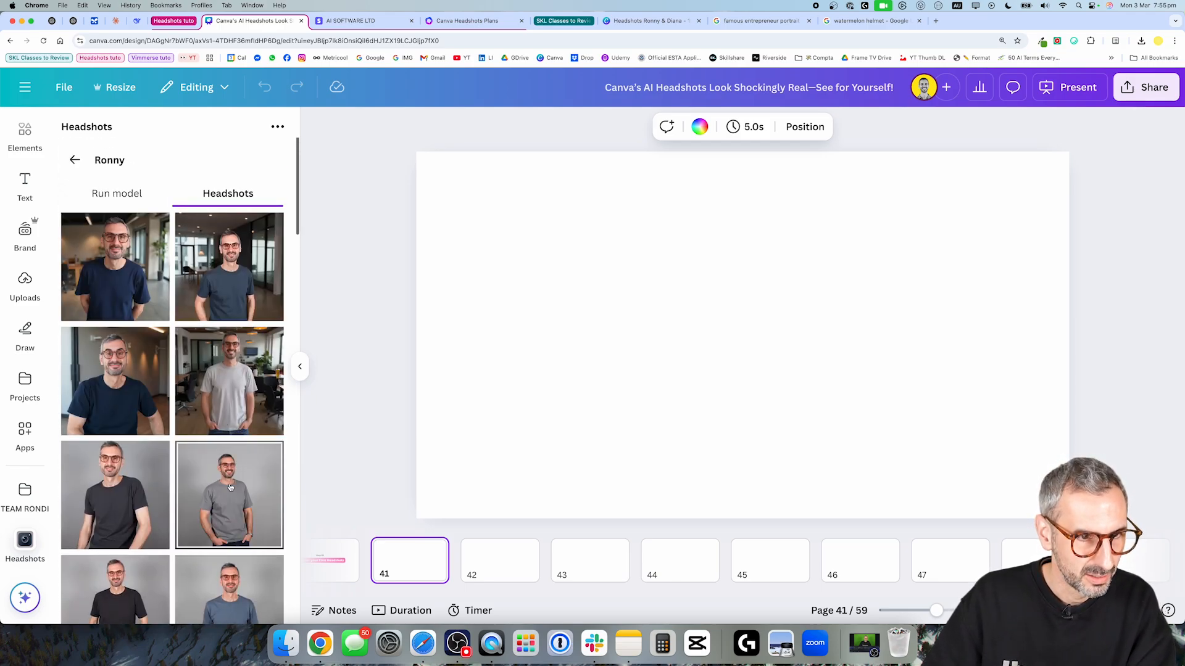
- Add the standing navy T-shirt office headshot to page 41 and enlarge it to the full page height
{"action": "left_click", "coordinate": [115, 266]}
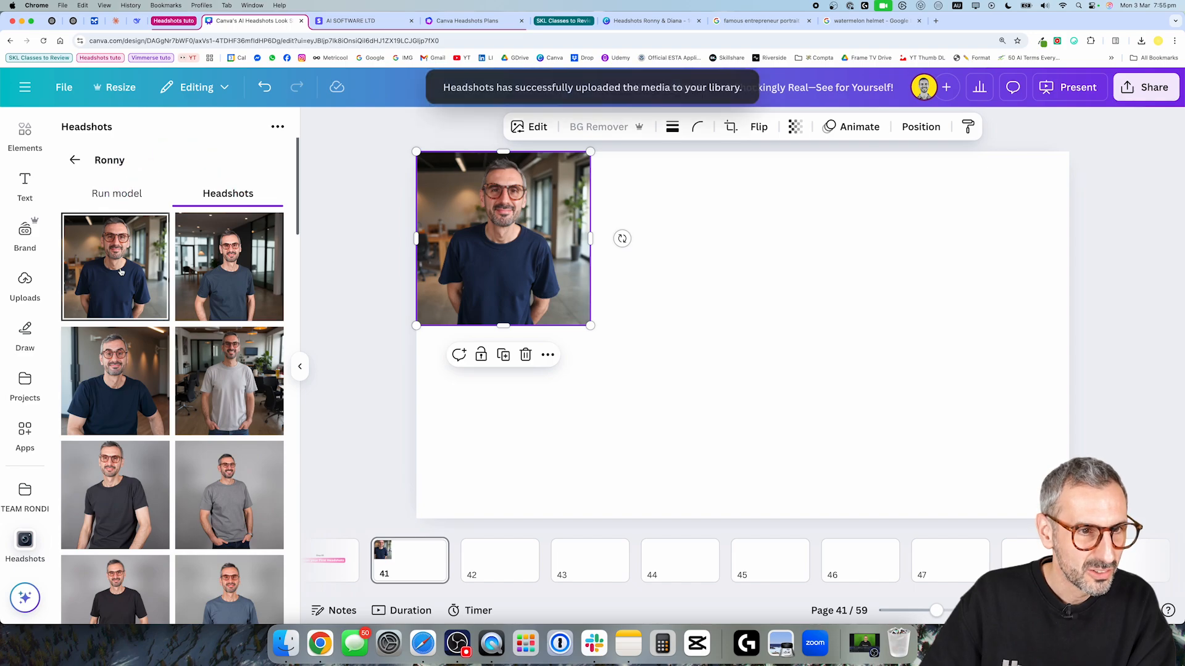
{"action": "left_click_drag", "start_coordinate": [591, 325], "coordinate": [767, 533]}
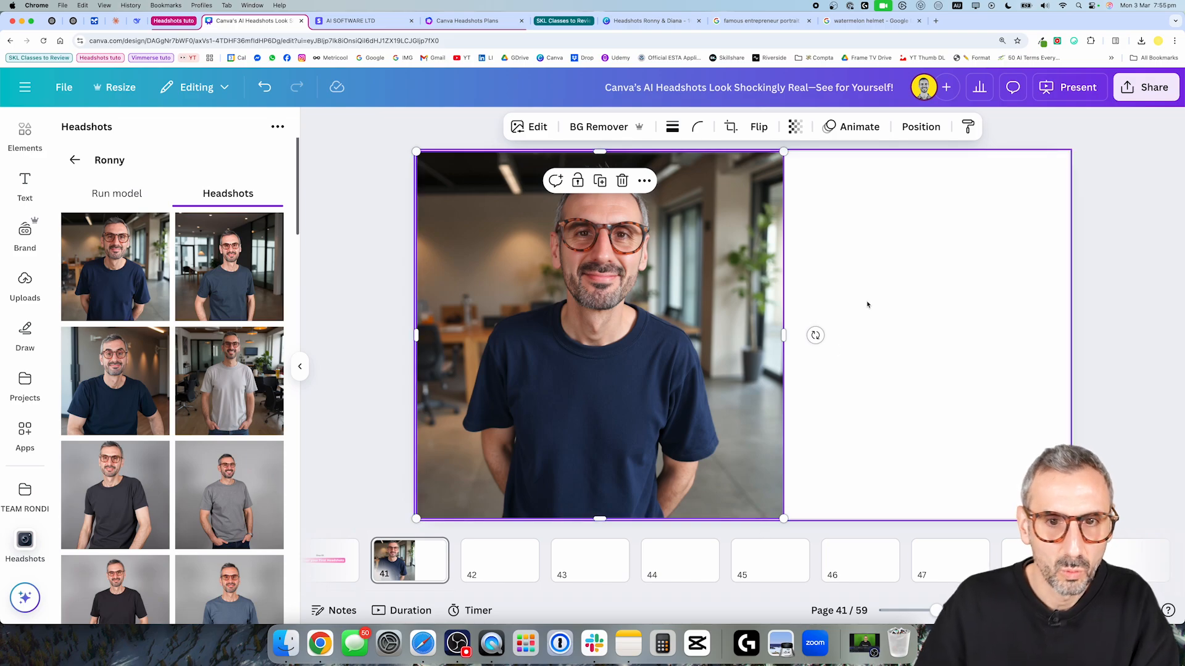
{"action": "left_click", "coordinate": [874, 282]}
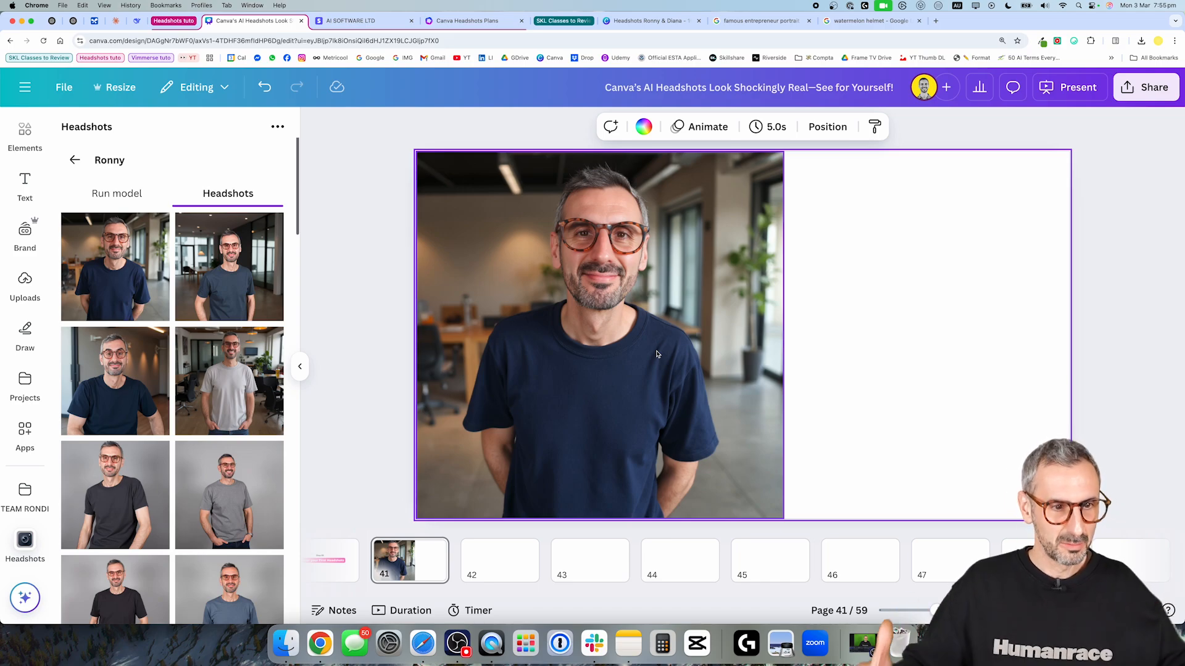
- Examine the whole gallery of generated headshots, comparing outfits, poses and backgrounds through to the last images
{"action": "scroll", "coordinate": [237, 394], "scroll_direction": "down", "scroll_amount": 5}
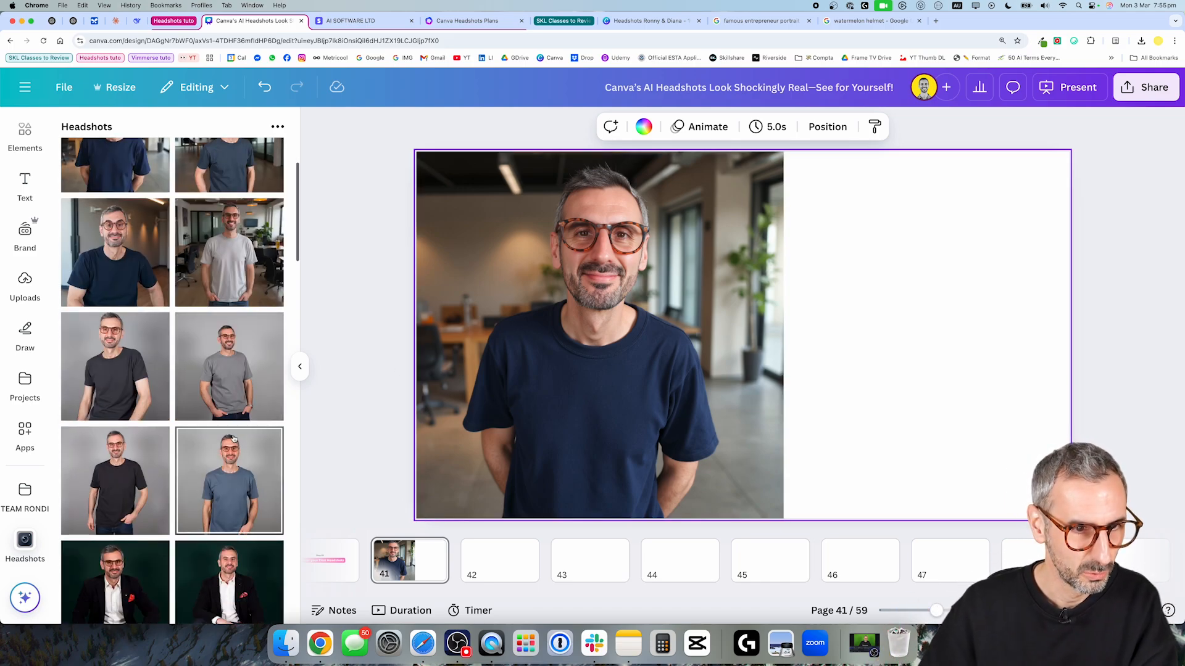
{"action": "scroll", "coordinate": [206, 343], "scroll_direction": "down", "scroll_amount": 6}
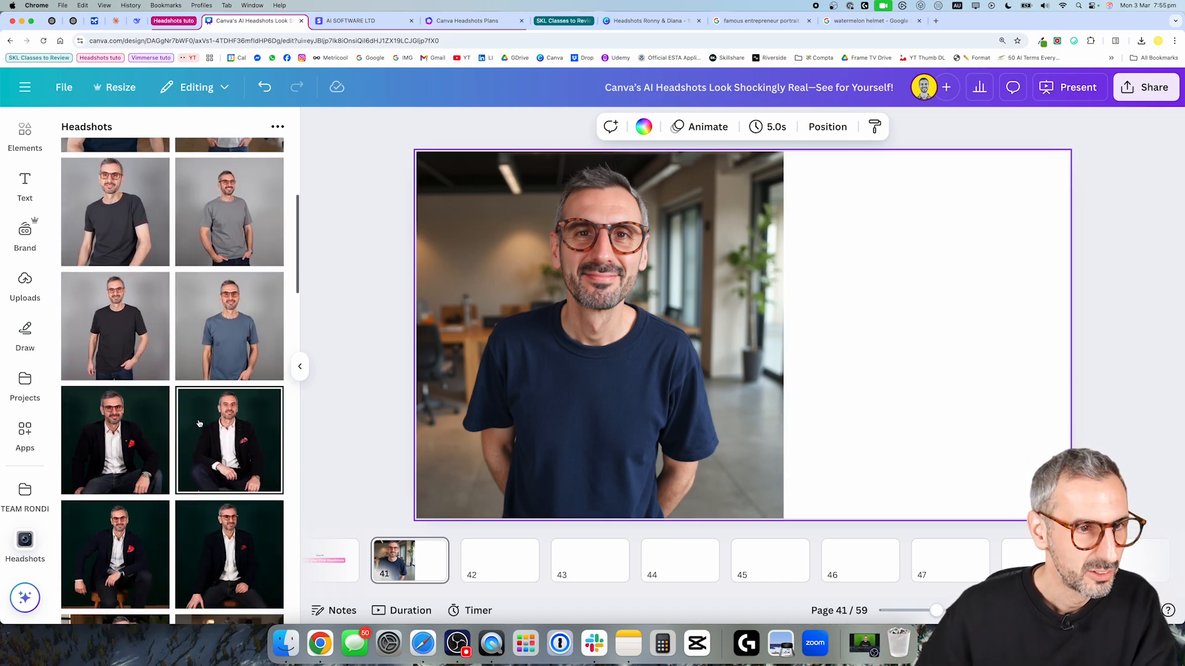
{"action": "scroll", "coordinate": [188, 457], "scroll_direction": "down", "scroll_amount": 3}
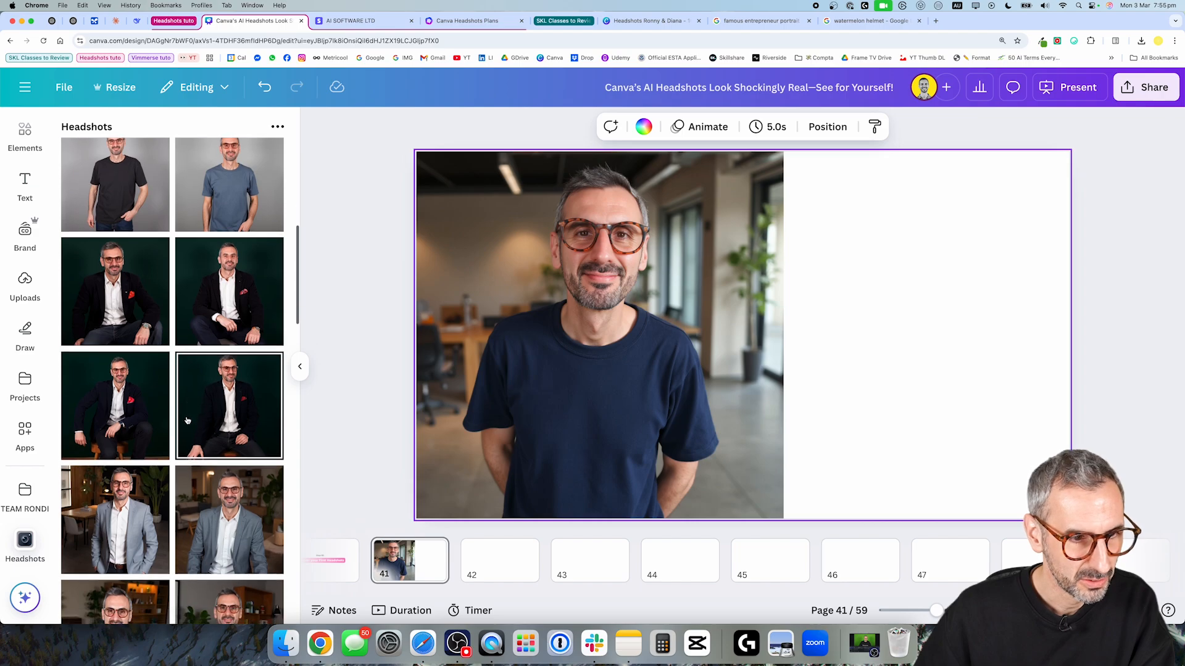
{"action": "scroll", "coordinate": [193, 414], "scroll_direction": "down", "scroll_amount": 1}
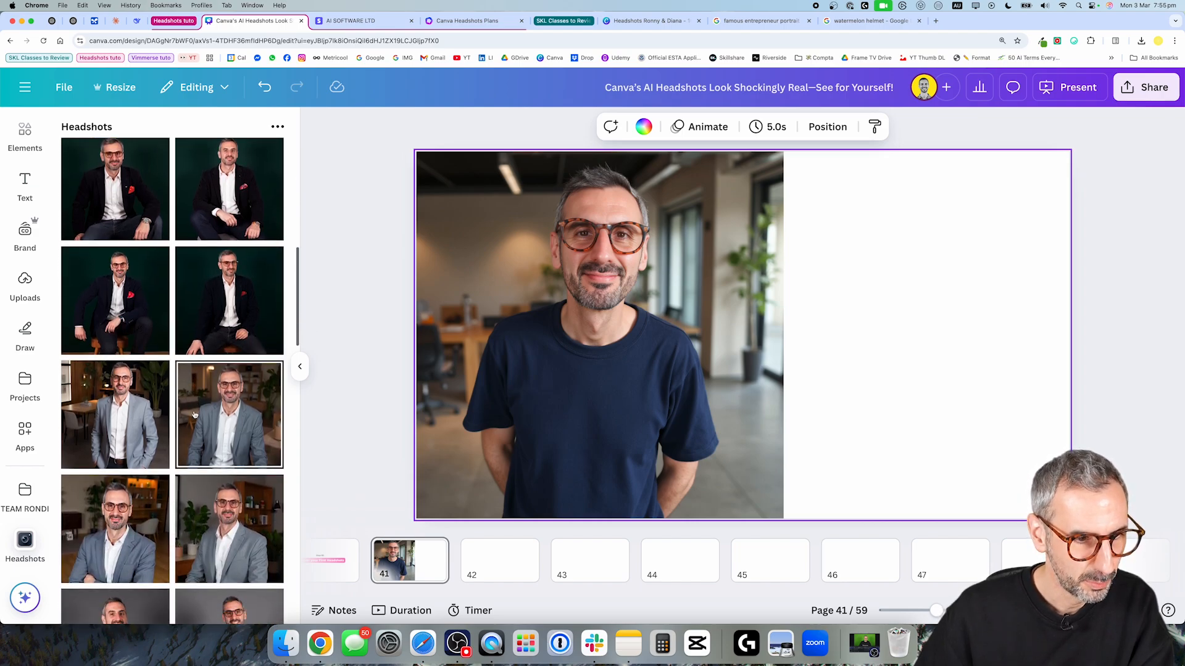
{"action": "scroll", "coordinate": [164, 479], "scroll_direction": "down", "scroll_amount": 1}
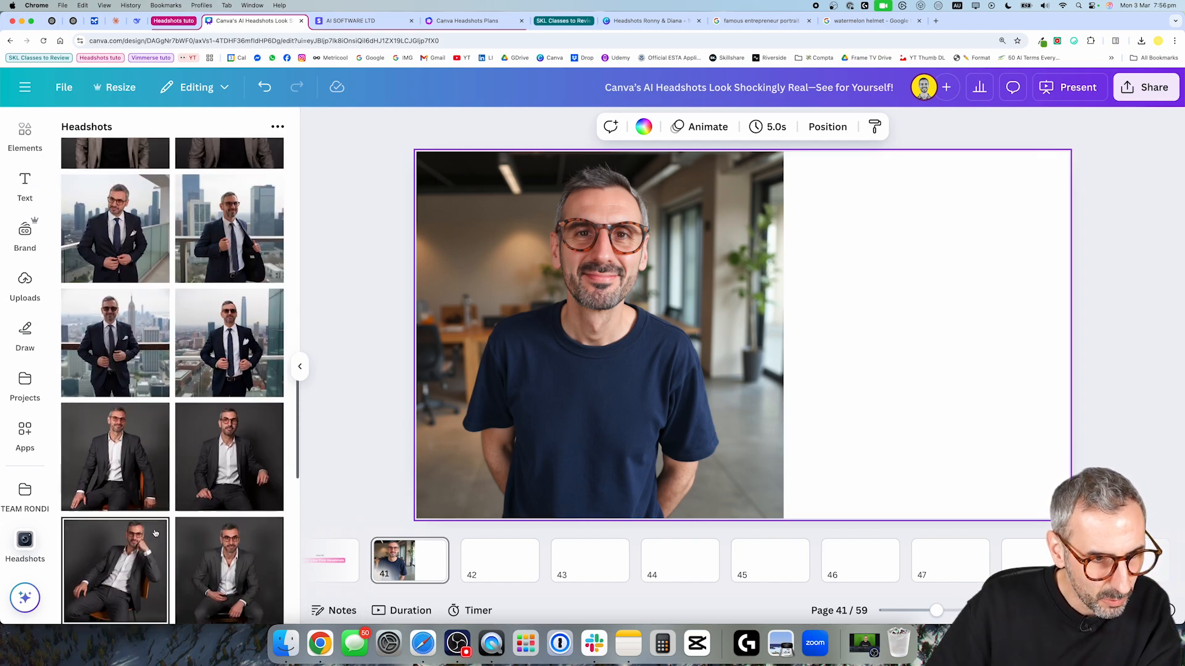
{"action": "scroll", "coordinate": [157, 534], "scroll_direction": "down", "scroll_amount": 8}
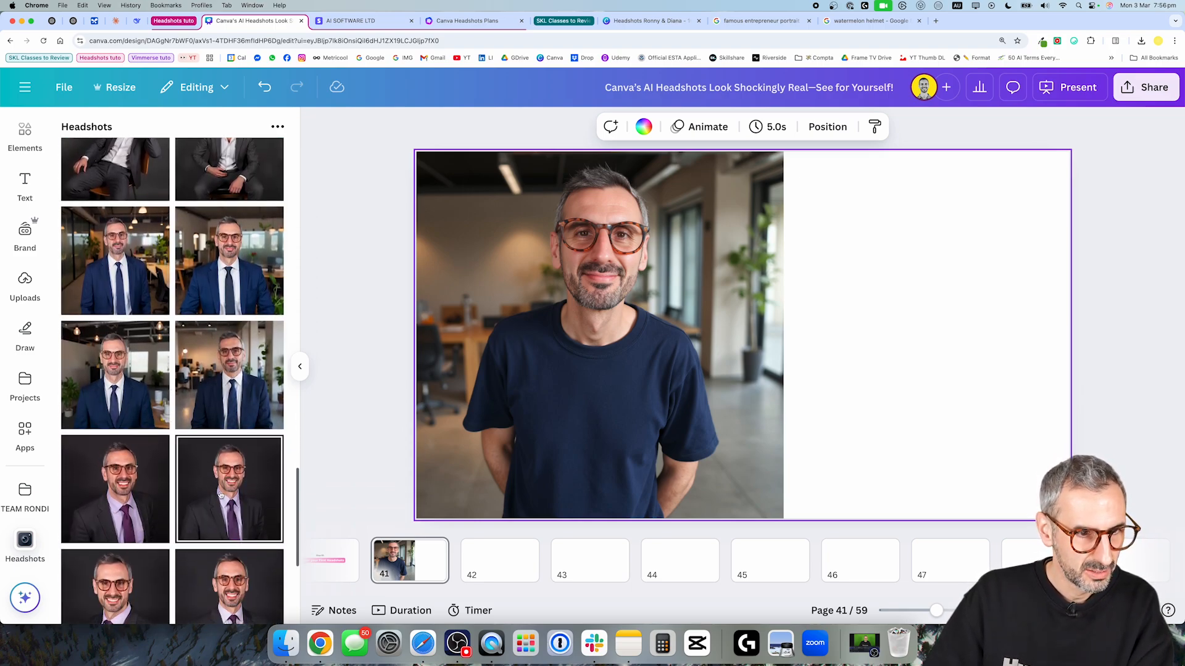
{"action": "scroll", "coordinate": [179, 543], "scroll_direction": "down", "scroll_amount": 5}
{"action": "scroll", "coordinate": [207, 549], "scroll_direction": "down", "scroll_amount": 1}
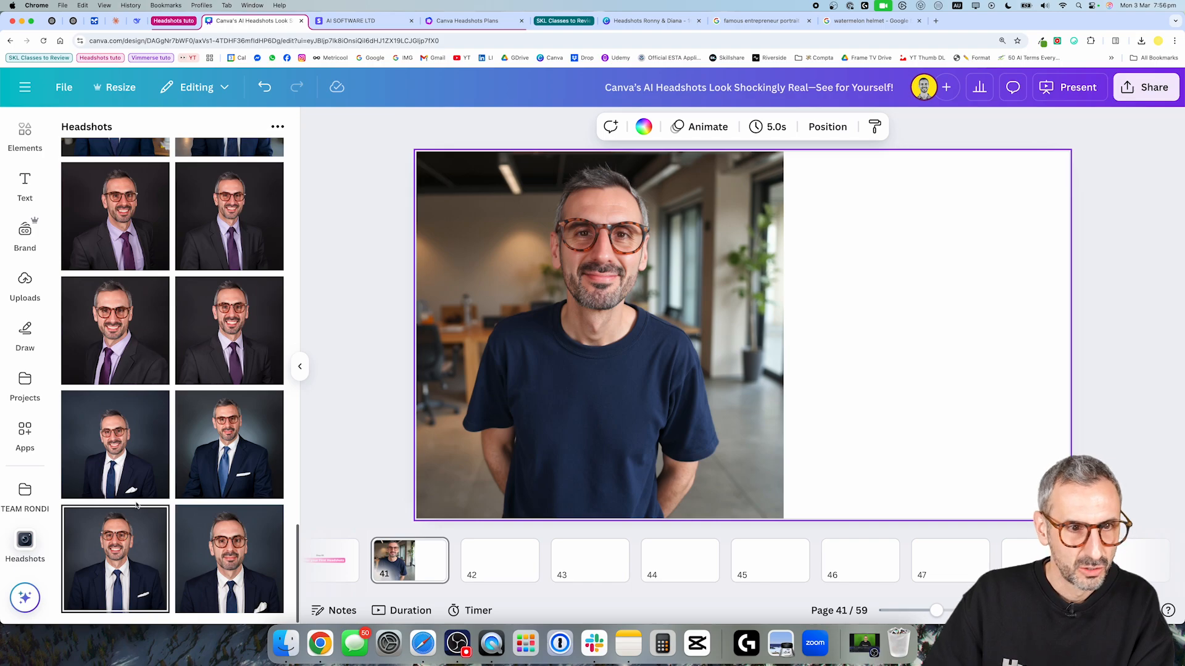
{"action": "scroll", "coordinate": [137, 505], "scroll_direction": "up", "scroll_amount": 20}
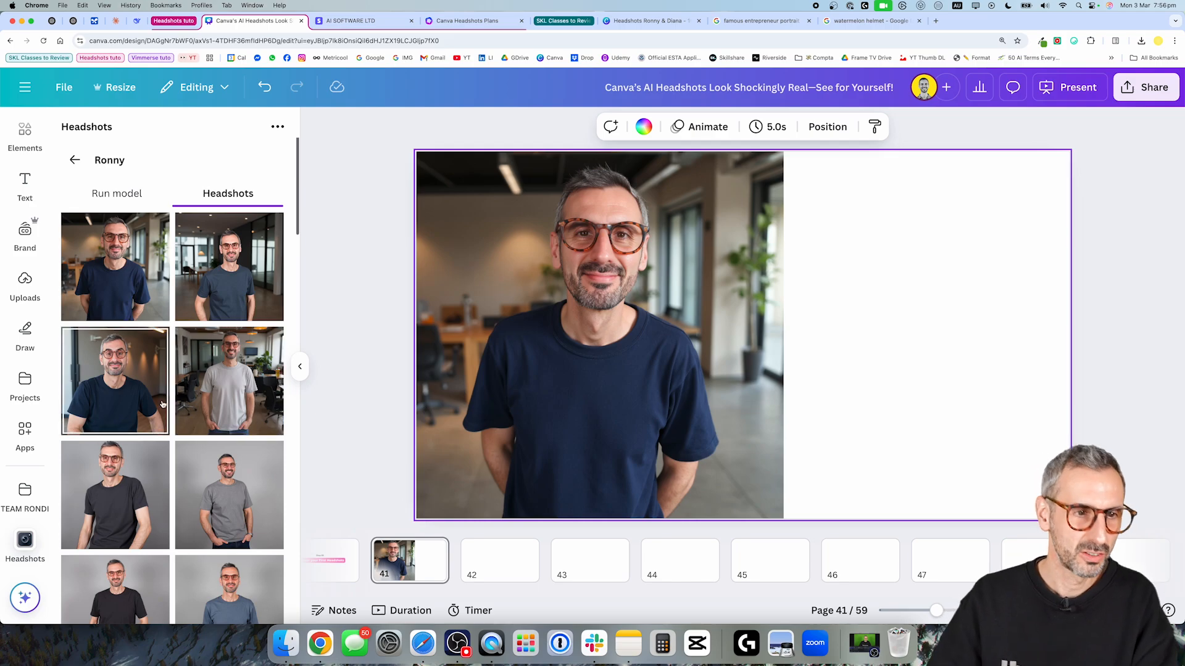
- Try the seated navy T-shirt and light grey T-shirt office headshots enlarged on the page, removing each one
{"action": "left_click", "coordinate": [133, 410]}
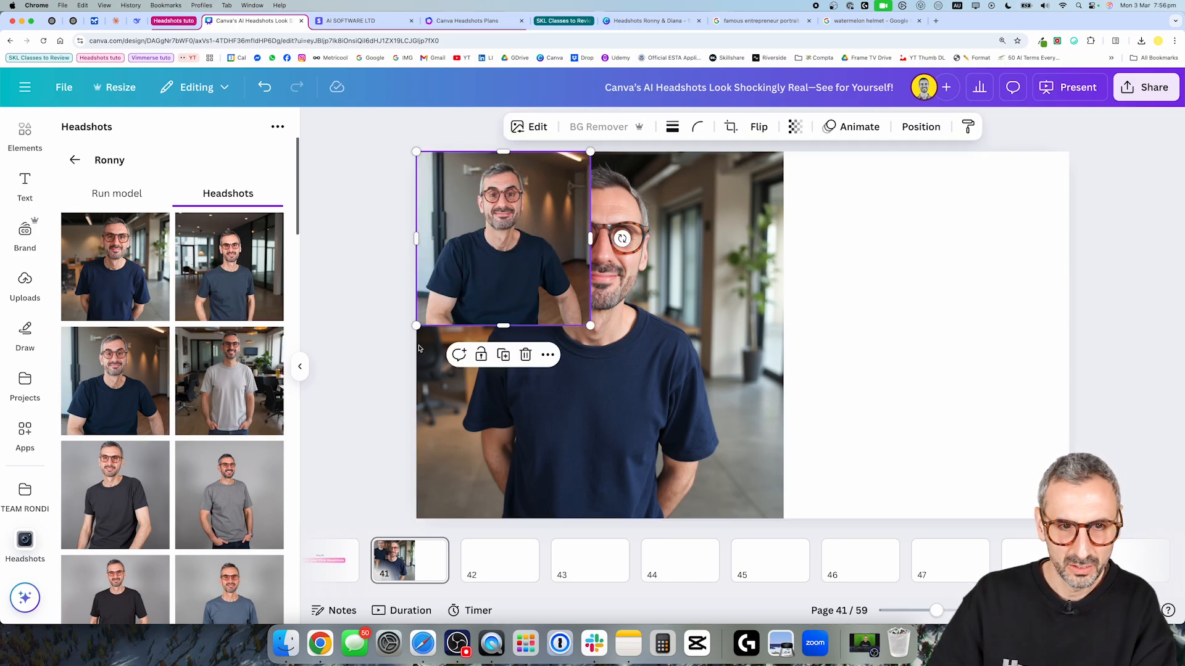
{"action": "left_click_drag", "start_coordinate": [590, 324], "coordinate": [783, 513]}
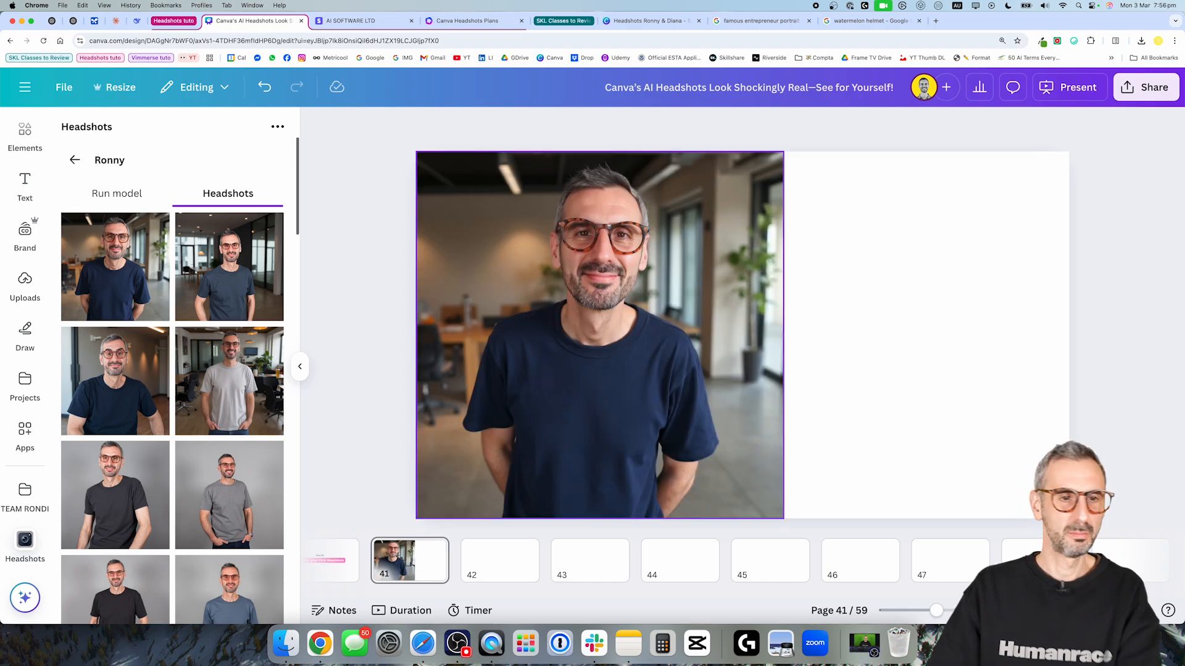
{"action": "left_click", "coordinate": [230, 389]}
{"action": "left_click_drag", "start_coordinate": [596, 324], "coordinate": [836, 465]}
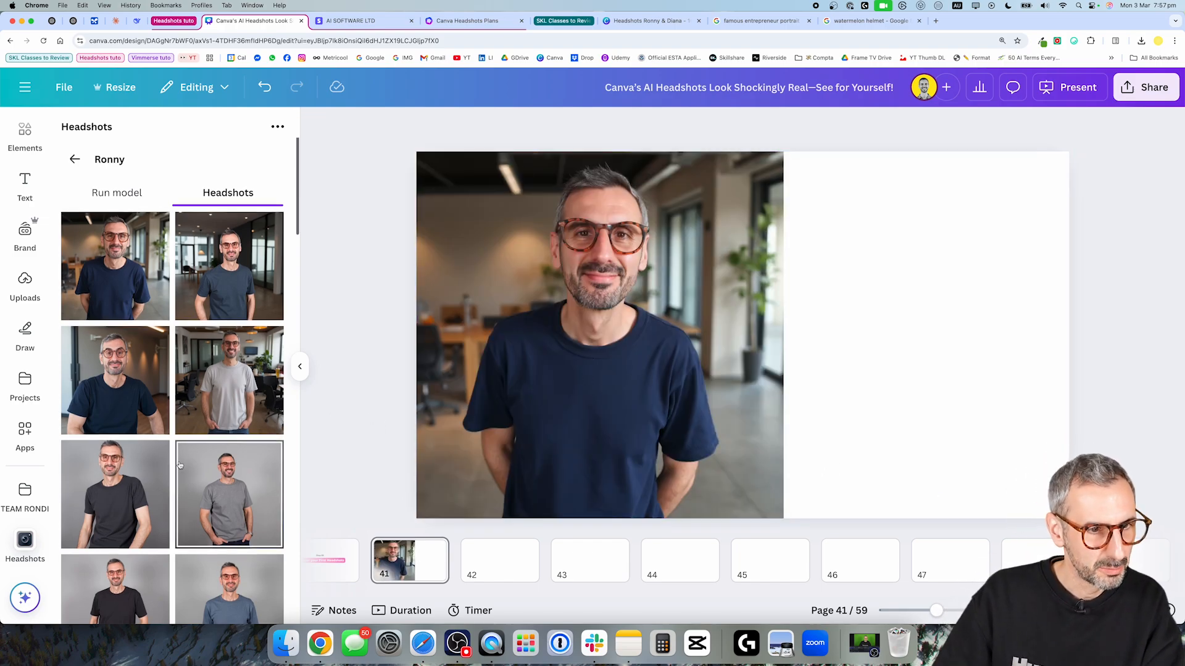
- Enlarge the black-blazer headshot with glasses and dark green background on the page for inspection, then delete it
{"action": "scroll", "coordinate": [233, 418], "scroll_direction": "down", "scroll_amount": 5}
{"action": "scroll", "coordinate": [177, 452], "scroll_direction": "down", "scroll_amount": 1}
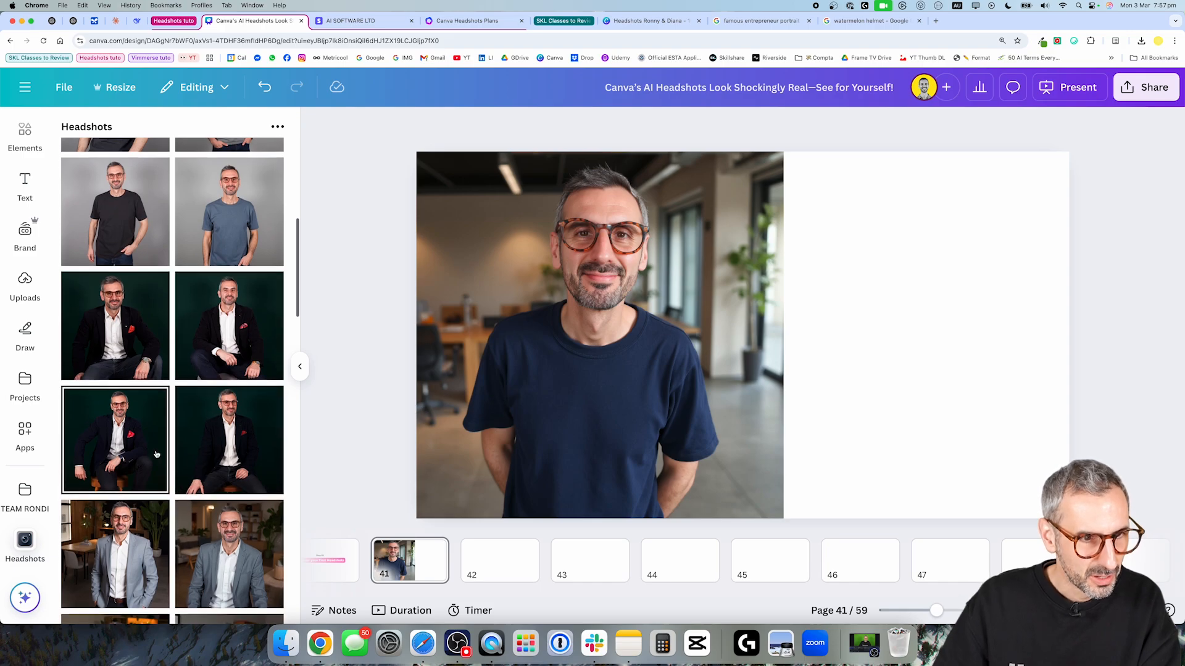
{"action": "left_click", "coordinate": [128, 325]}
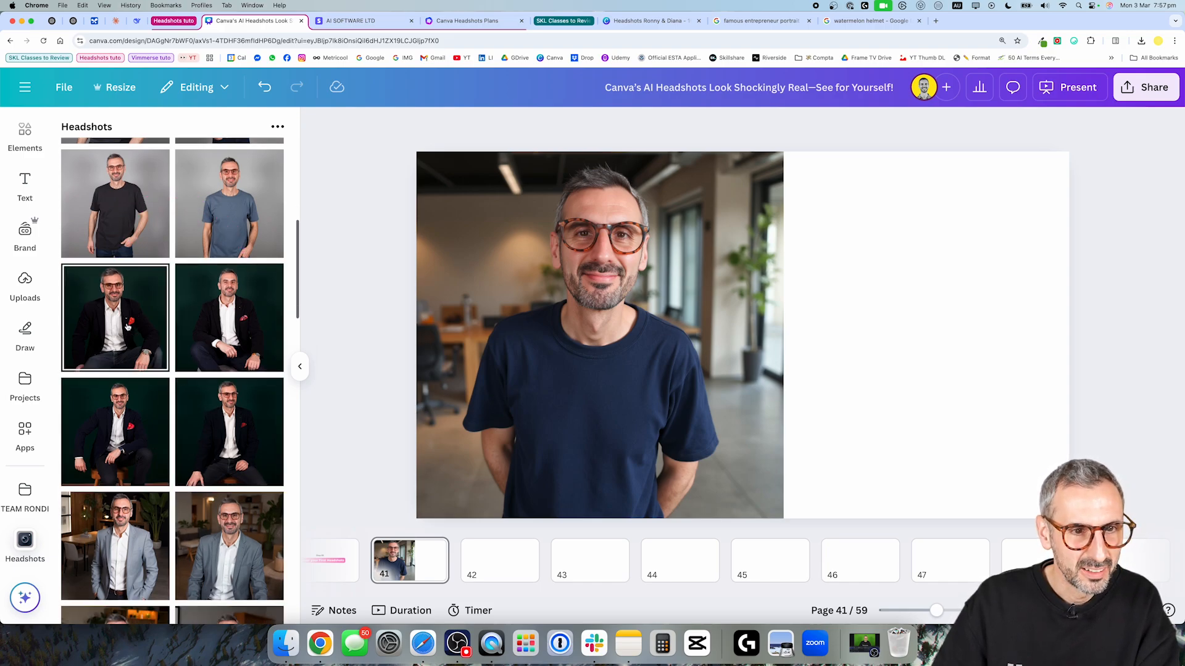
{"action": "left_click_drag", "start_coordinate": [586, 323], "coordinate": [768, 518]}
{"action": "key", "text": "Delete"}
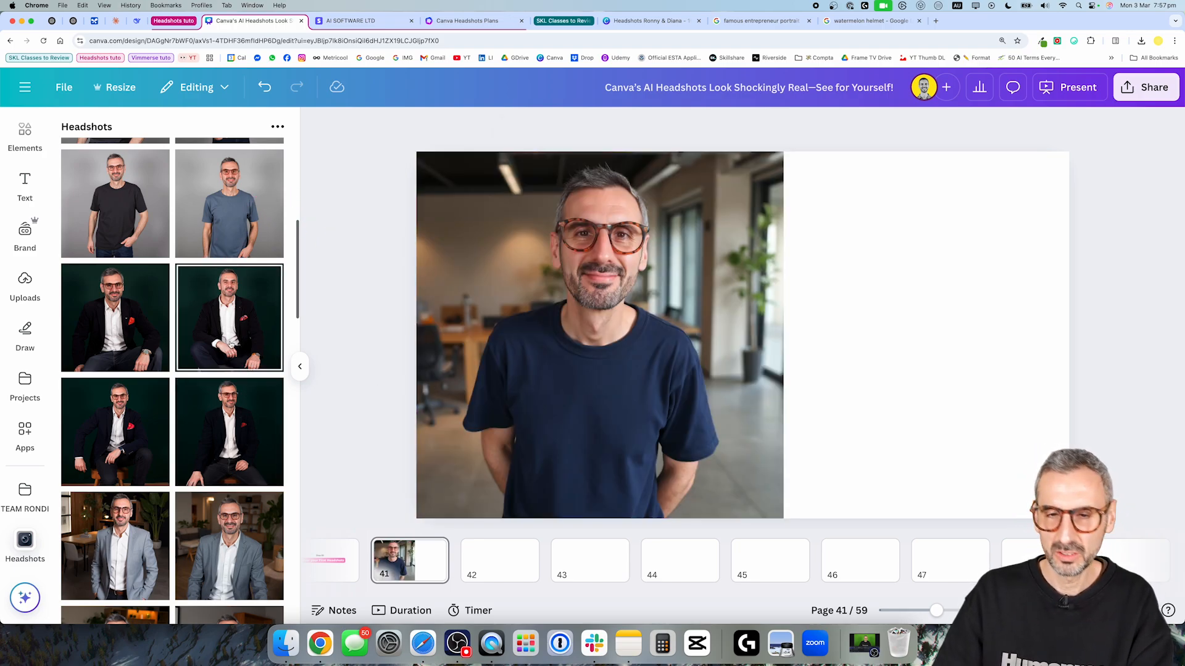
- Place the black-blazer headshot without glasses on the page, enlarge it to nearly full height, and delete it
{"action": "left_click", "coordinate": [230, 344]}
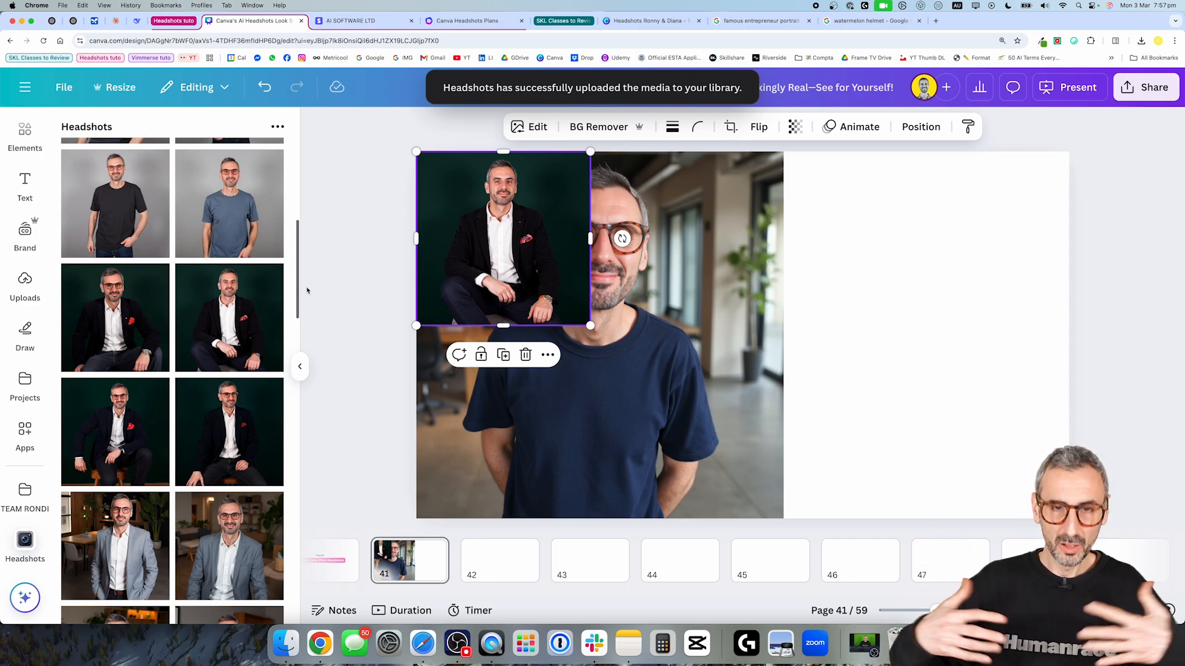
{"action": "left_click_drag", "start_coordinate": [591, 325], "coordinate": [754, 477]}
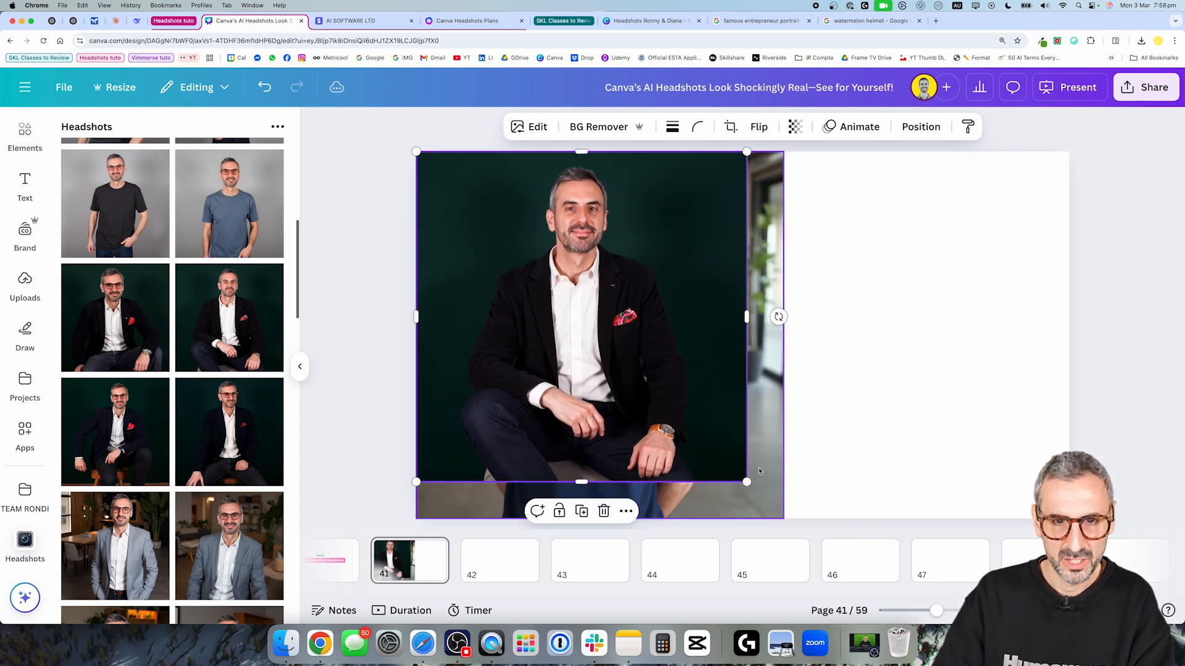
{"action": "key", "text": "Delete"}
- Try the closer grey-blazer headshot with the indoor background enlarged over the first headshot, without keeping it
{"action": "scroll", "coordinate": [259, 525], "scroll_direction": "down", "scroll_amount": 2}
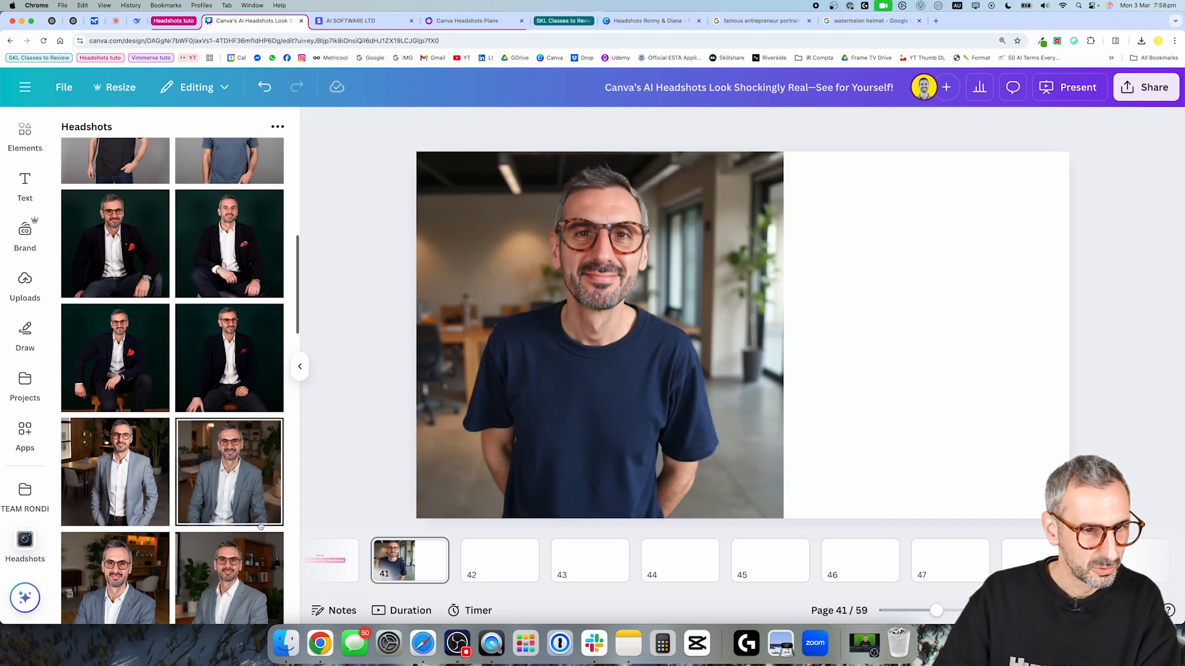
{"action": "left_click", "coordinate": [226, 480]}
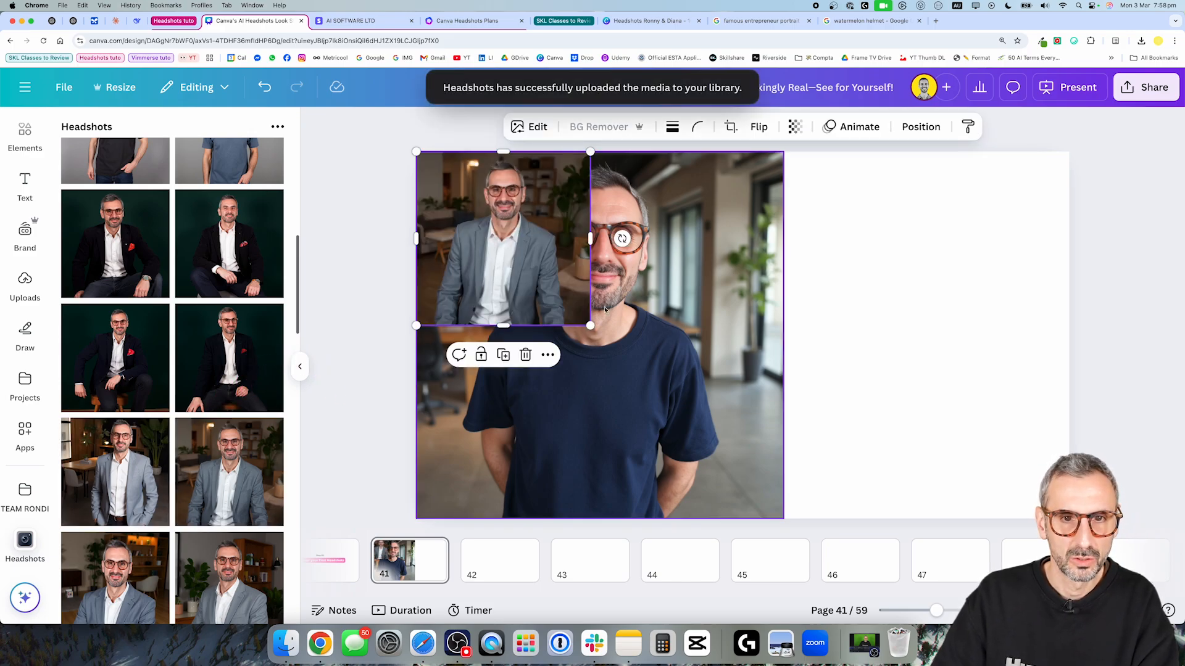
{"action": "left_click_drag", "start_coordinate": [590, 325], "coordinate": [783, 487]}
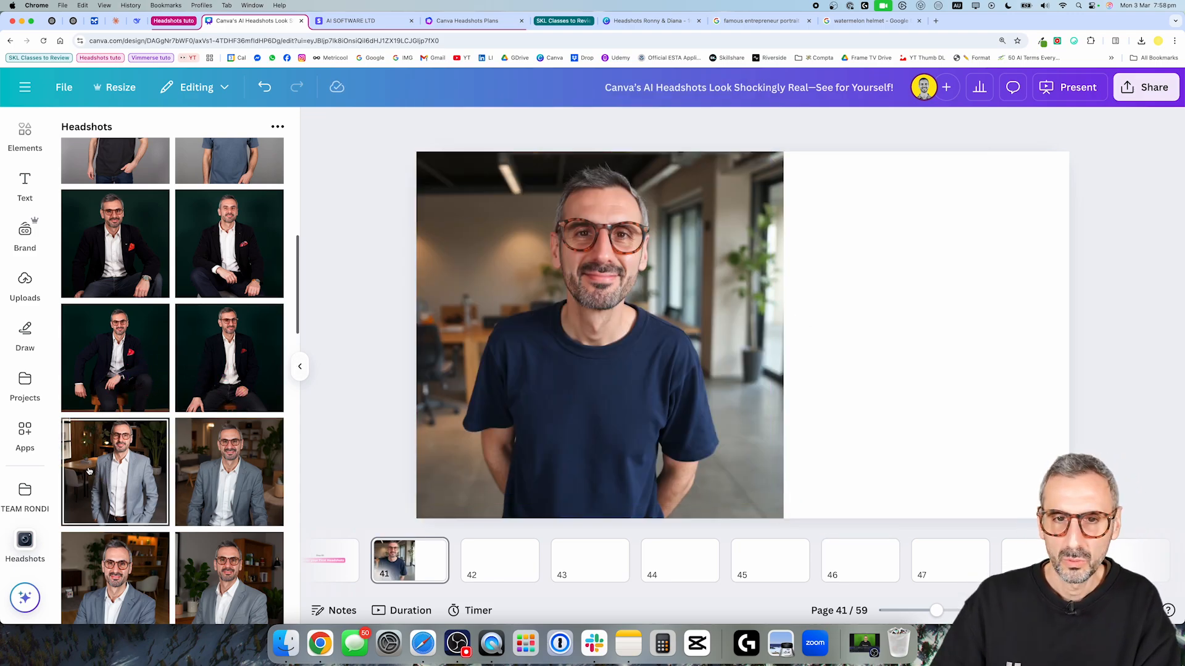
- Add the standing grey-blazer headshot at full page height on the page's right half and shift the navy T-shirt headshot slightly left
{"action": "left_click_drag", "start_coordinate": [89, 471], "coordinate": [501, 237]}
{"action": "left_click_drag", "start_coordinate": [587, 325], "coordinate": [796, 497]}
{"action": "left_click_drag", "start_coordinate": [690, 363], "coordinate": [984, 364]}
{"action": "left_click_drag", "start_coordinate": [615, 371], "coordinate": [581, 368]}
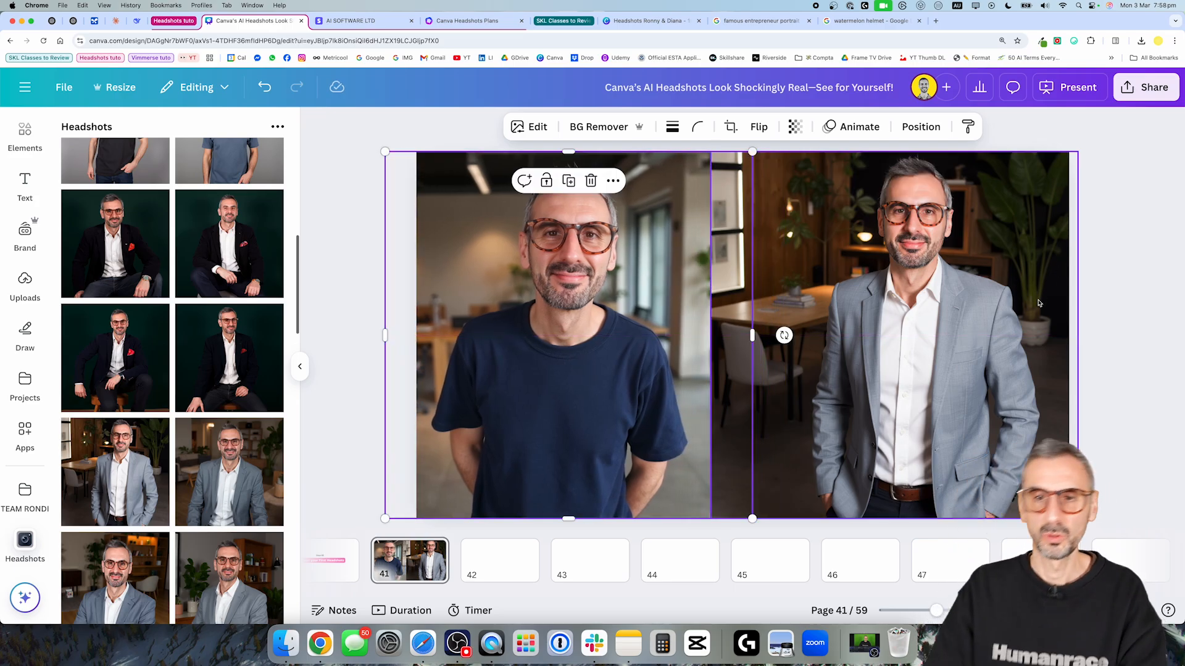
{"action": "key", "text": "Escape"}
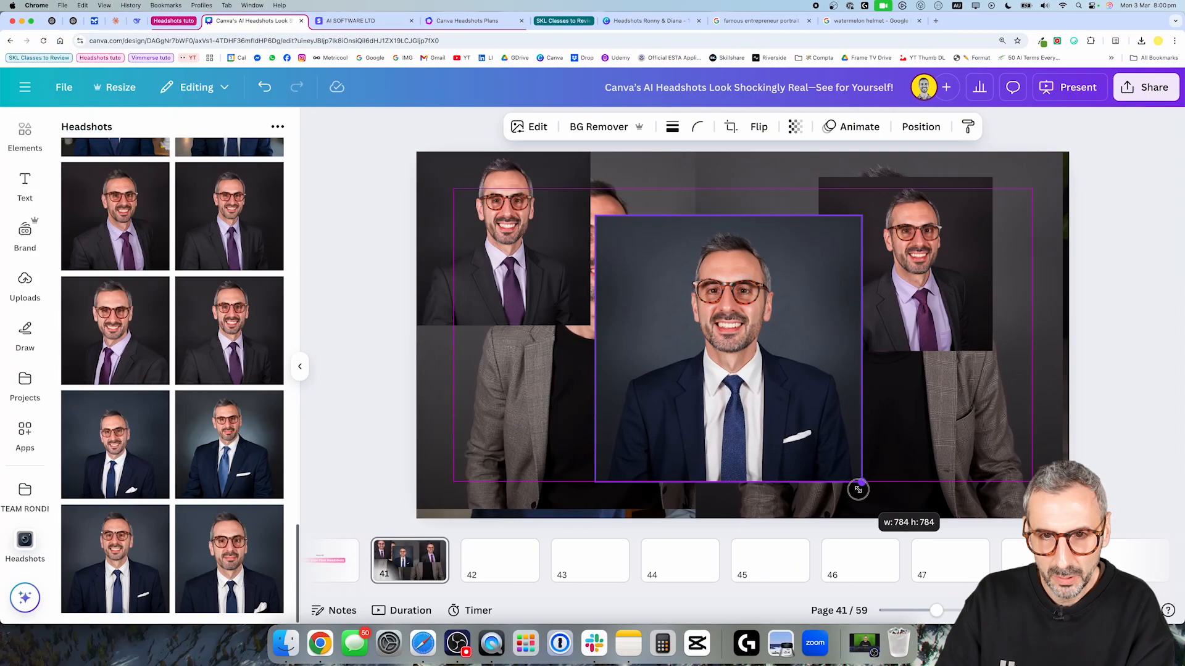
- Enlarge the navy-suit, blue-tie headshot in the middle of page 41 nearly to the page's lower edge and review the gallery again
{"action": "left_click_drag", "start_coordinate": [857, 489], "coordinate": [887, 521]}
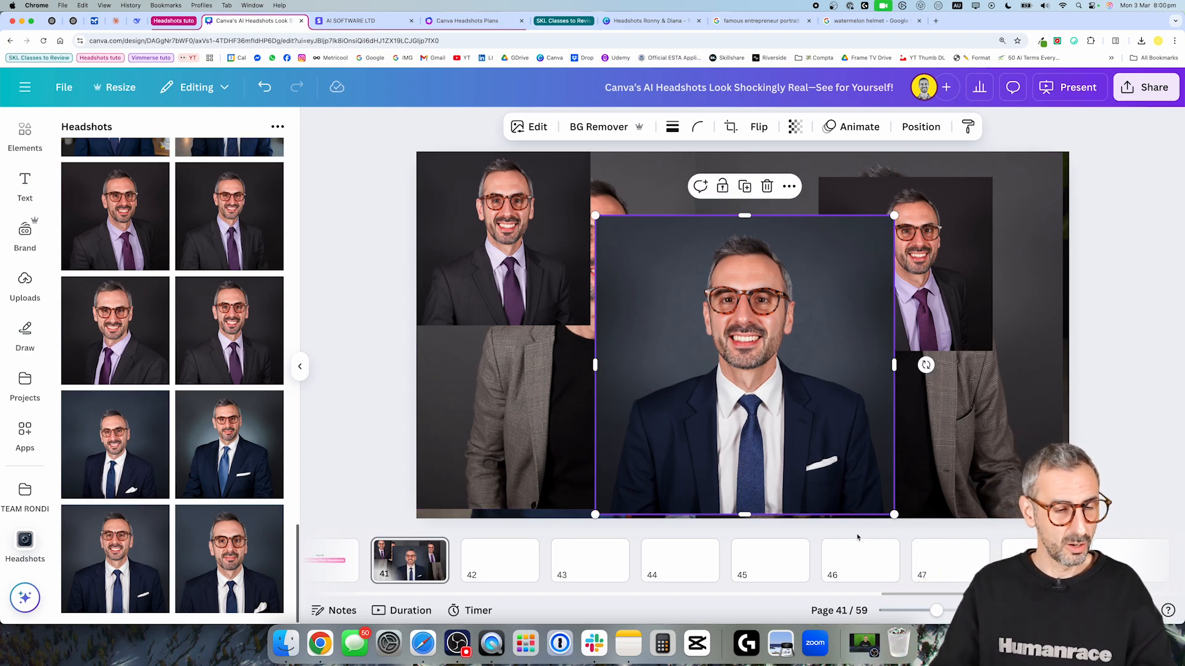
{"action": "scroll", "coordinate": [184, 481], "scroll_direction": "up", "scroll_amount": 15}
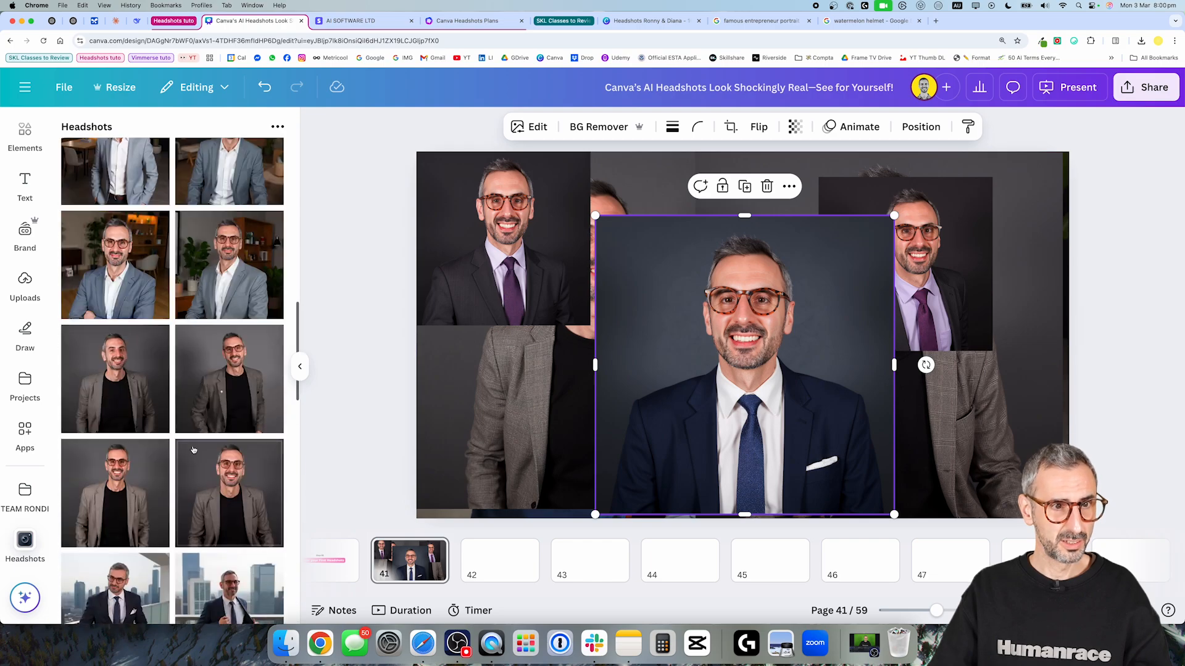
{"action": "scroll", "coordinate": [162, 275], "scroll_direction": "down", "scroll_amount": 15}
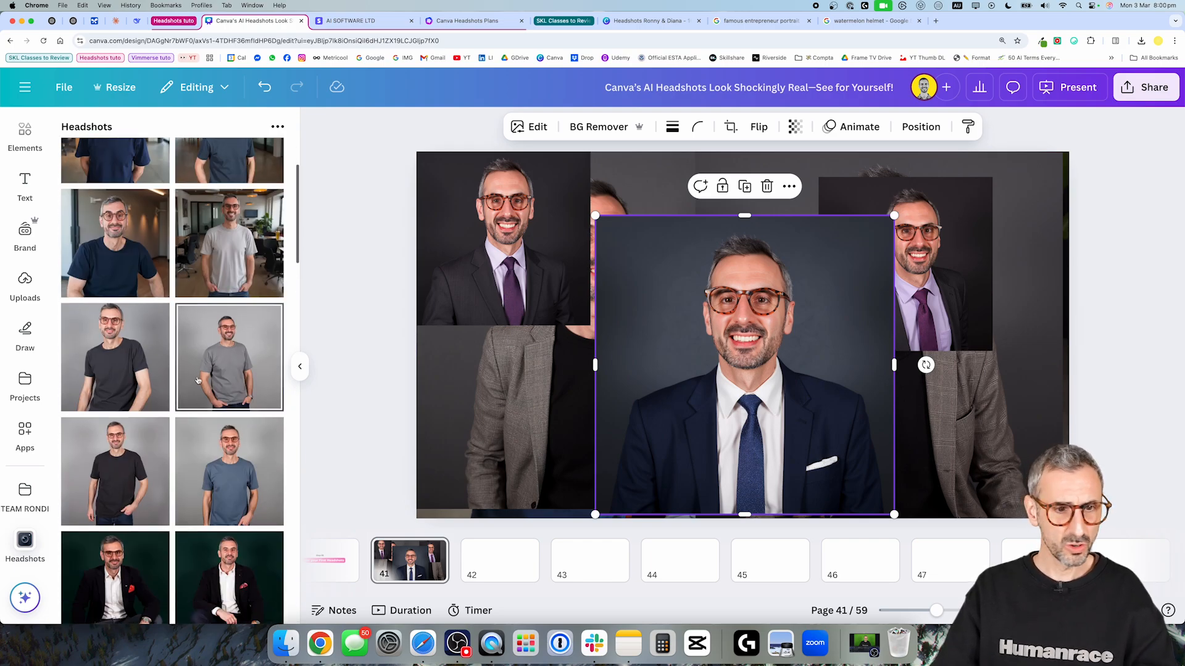
{"action": "scroll", "coordinate": [232, 229], "scroll_direction": "down", "scroll_amount": 5}
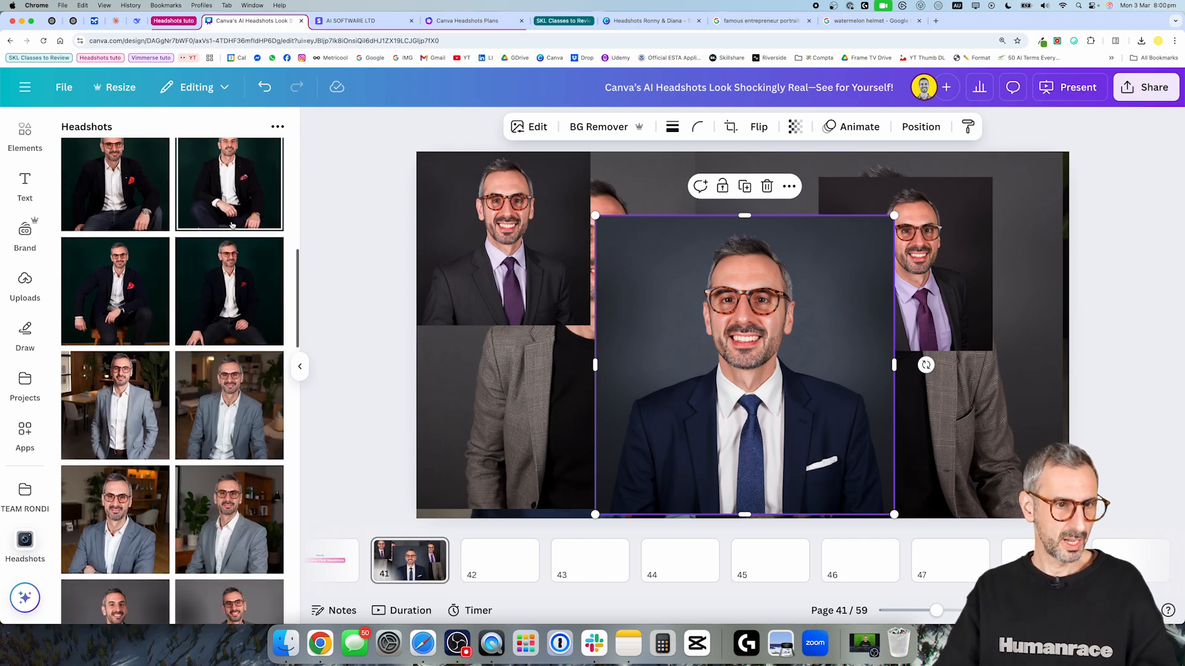
- Examine the remaining generated headshots in the model's gallery, from the black-blazer shots down to the navy-suit shots
{"action": "scroll", "coordinate": [206, 353], "scroll_direction": "down", "scroll_amount": 3}
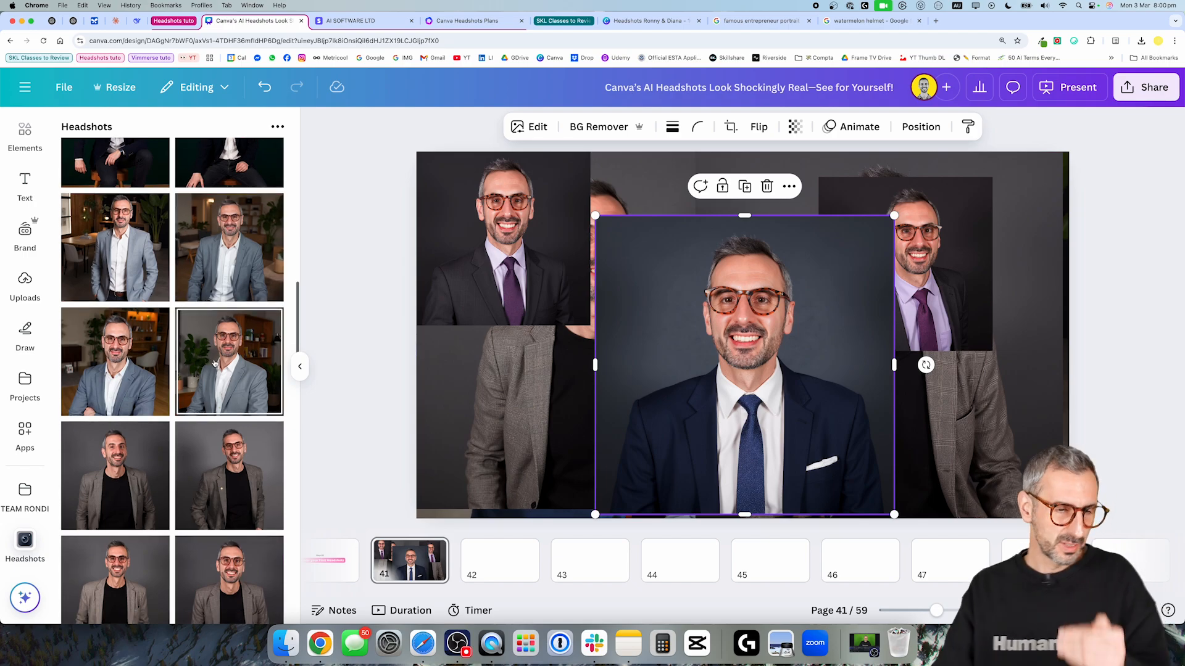
{"action": "scroll", "coordinate": [206, 346], "scroll_direction": "down", "scroll_amount": 5}
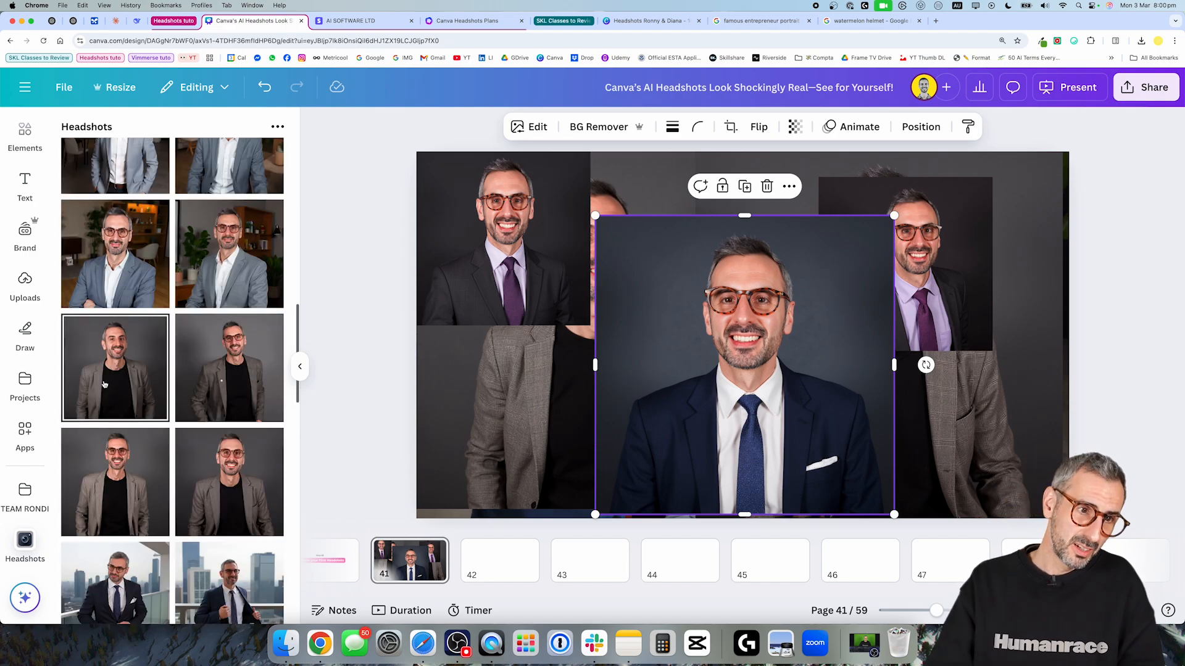
{"action": "scroll", "coordinate": [191, 395], "scroll_direction": "down", "scroll_amount": 2}
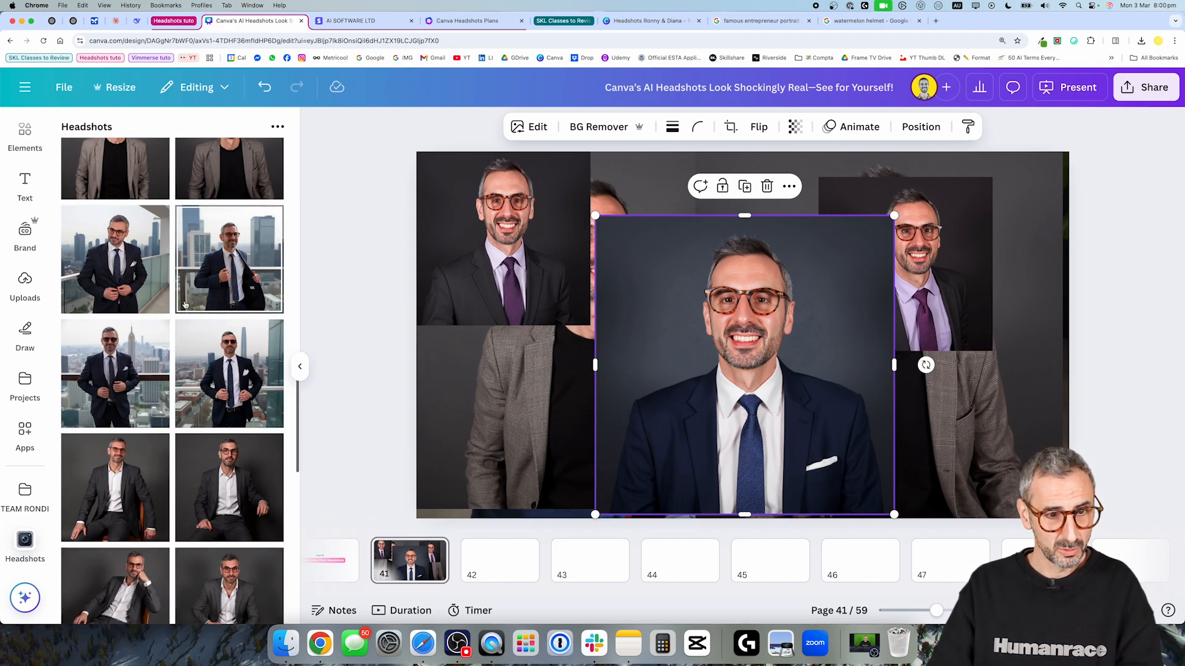
{"action": "scroll", "coordinate": [232, 408], "scroll_direction": "down", "scroll_amount": 5}
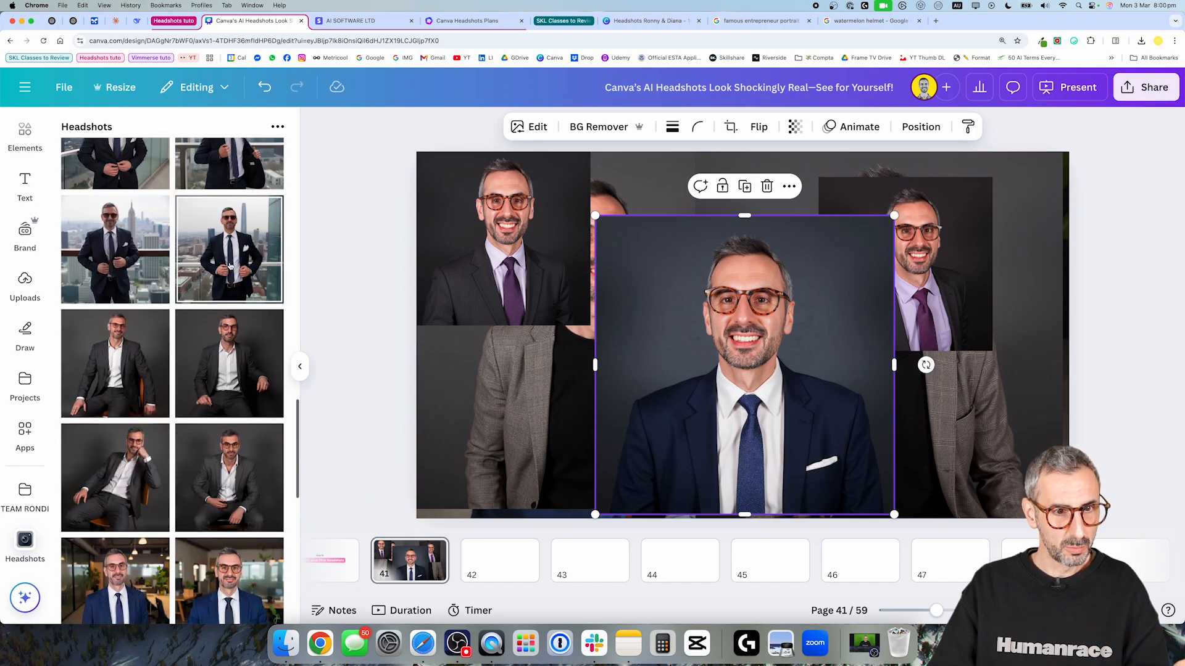
{"action": "scroll", "coordinate": [201, 395], "scroll_direction": "down", "scroll_amount": 10}
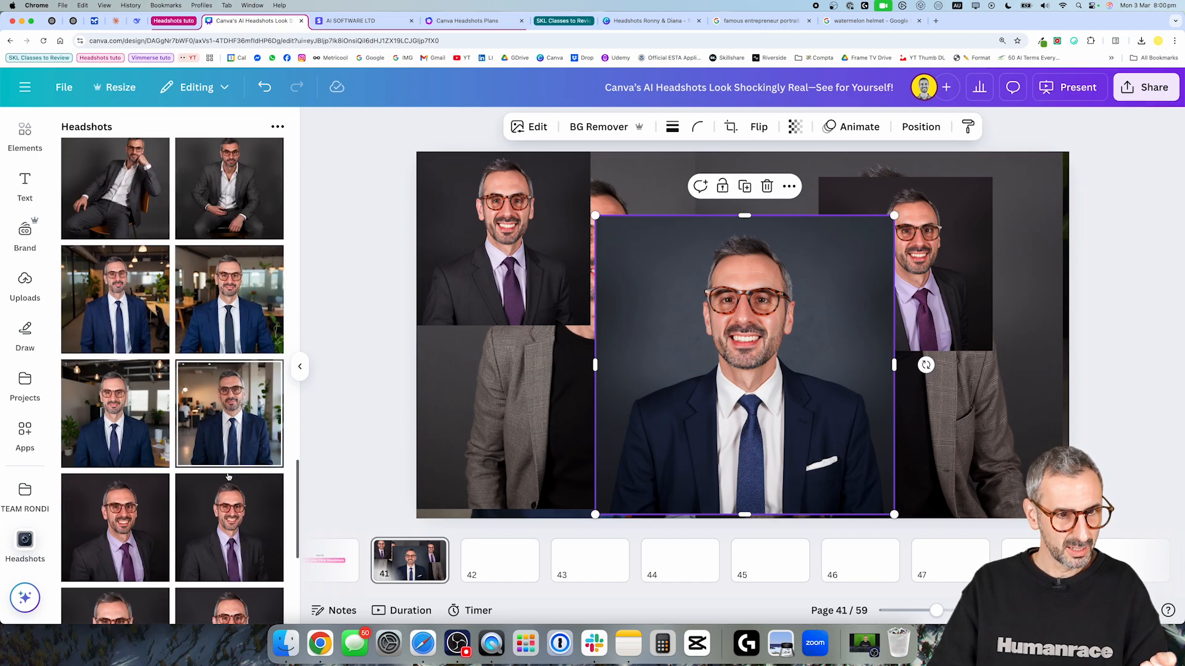
{"action": "scroll", "coordinate": [234, 493], "scroll_direction": "down", "scroll_amount": 2}
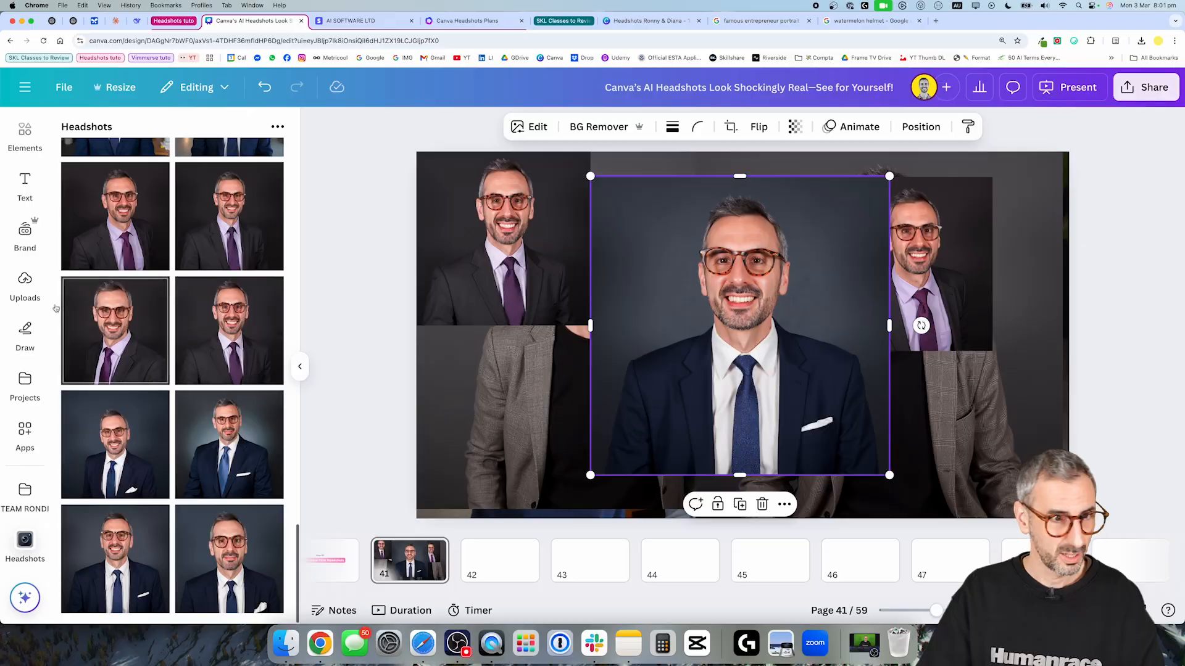
{"action": "scroll", "coordinate": [165, 215], "scroll_direction": "up", "scroll_amount": 5}
{"action": "scroll", "coordinate": [166, 215], "scroll_direction": "up", "scroll_amount": 5}
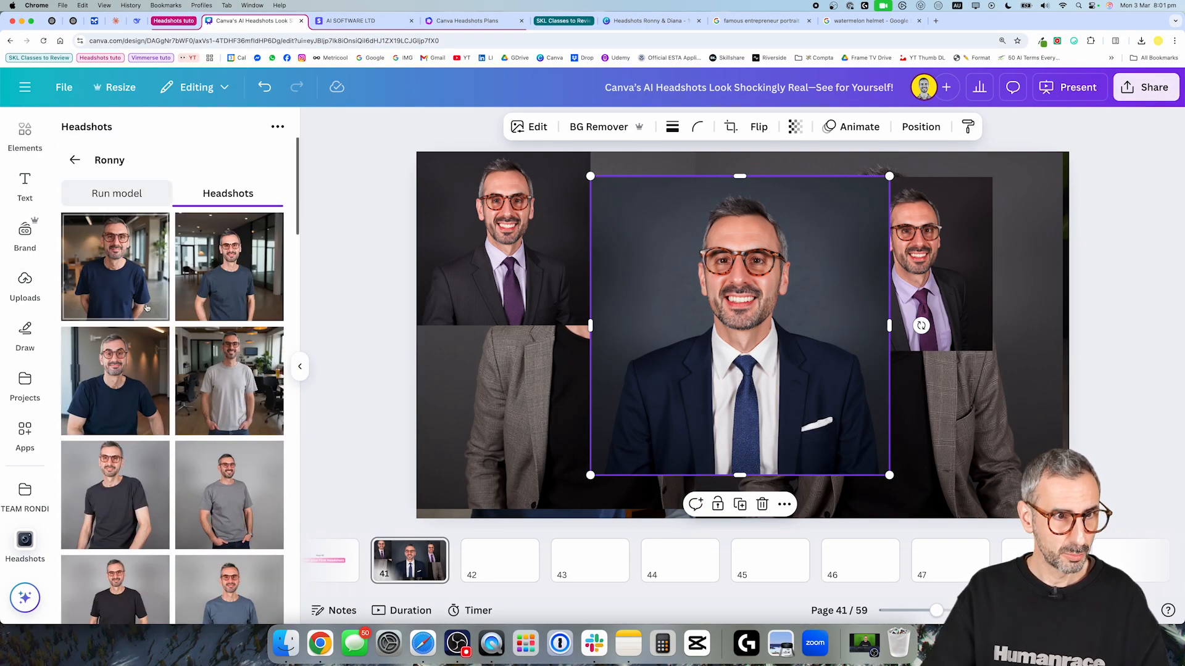
- Return to the list of trained models and open the generated headshots of the black-shirt model
{"action": "left_click", "coordinate": [75, 163]}
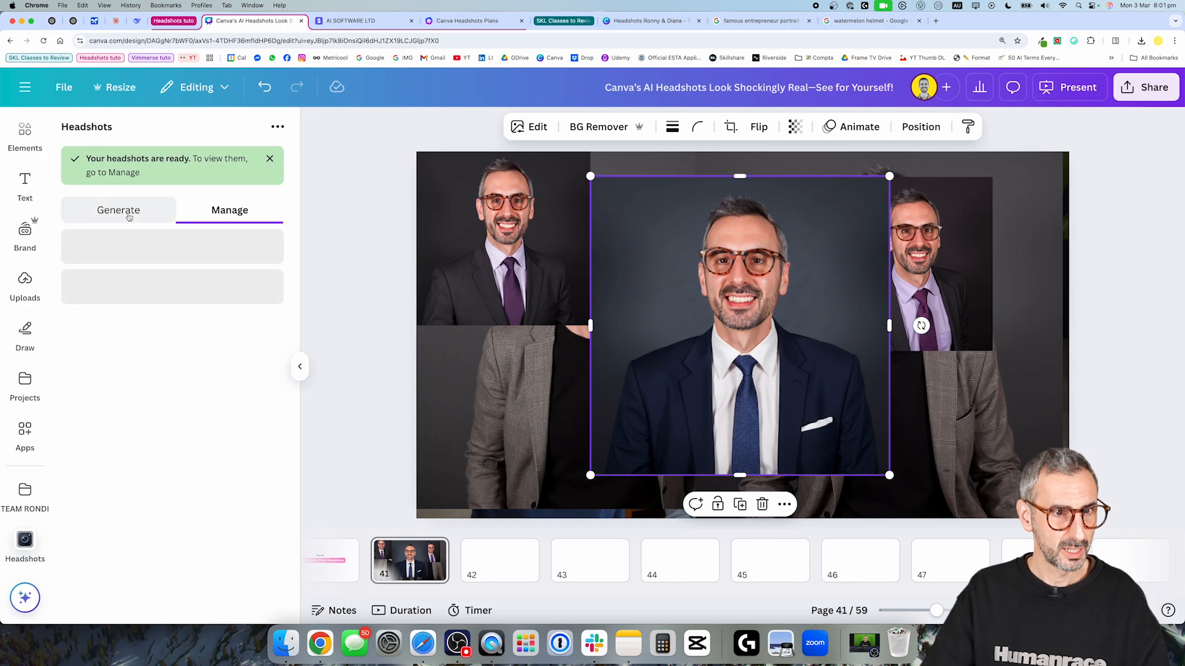
{"action": "left_click", "coordinate": [128, 216]}
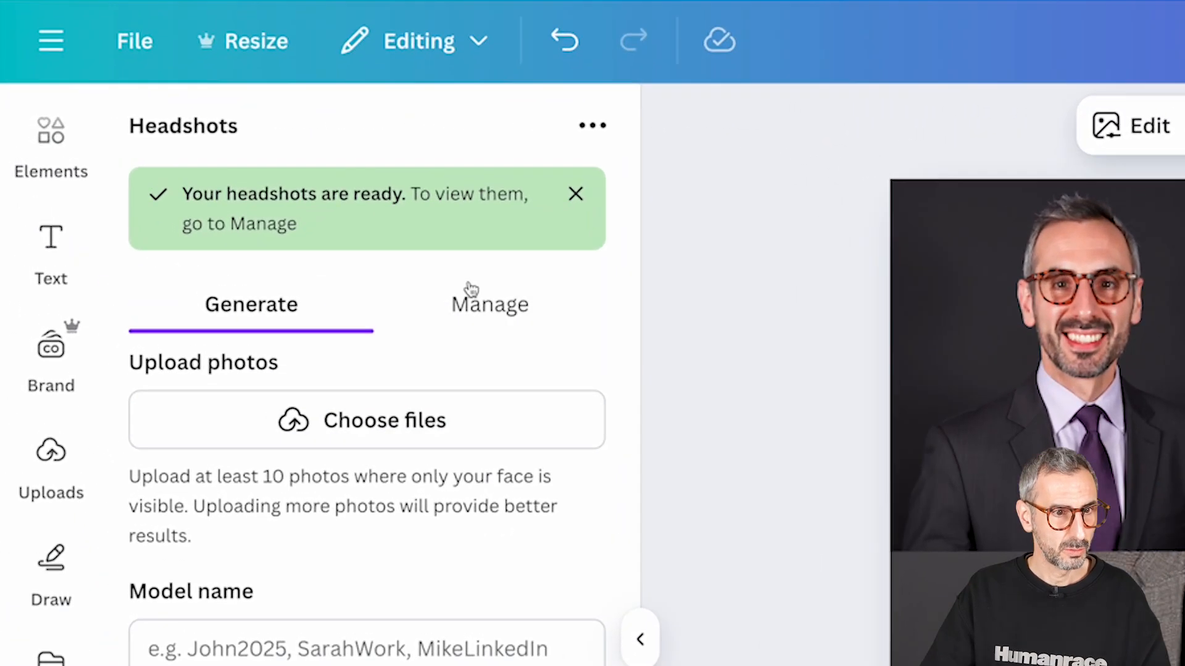
{"action": "left_click", "coordinate": [222, 210]}
{"action": "left_click", "coordinate": [433, 423]}
{"action": "left_click", "coordinate": [407, 500]}
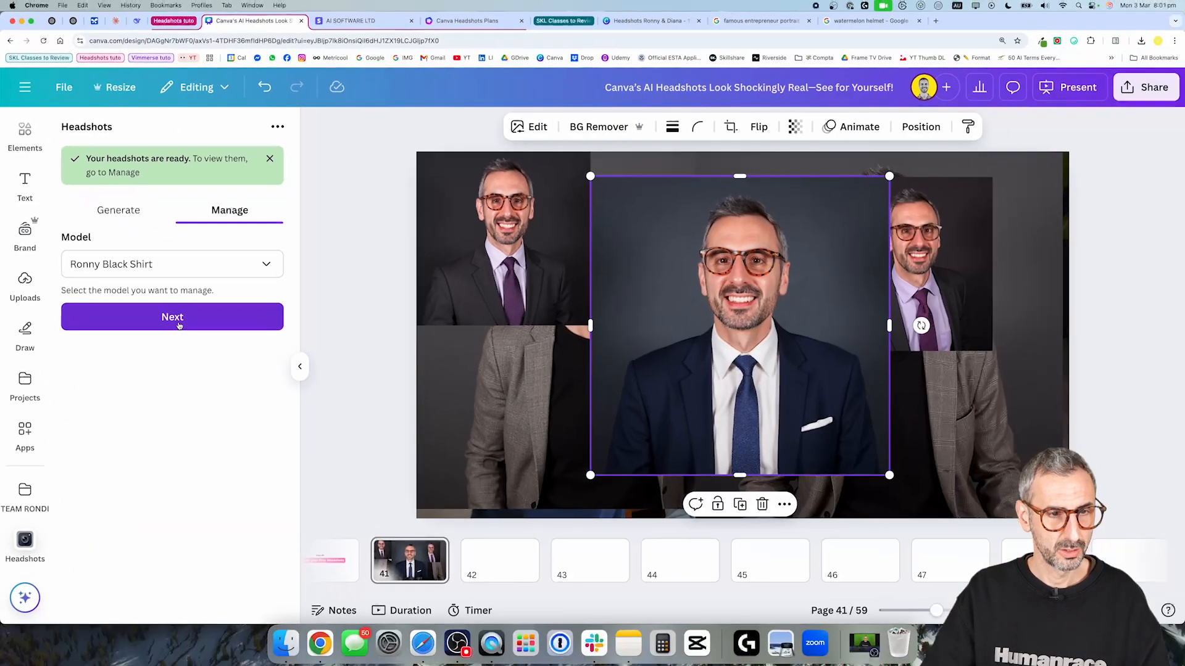
{"action": "left_click", "coordinate": [179, 324]}
{"action": "left_click", "coordinate": [227, 193]}
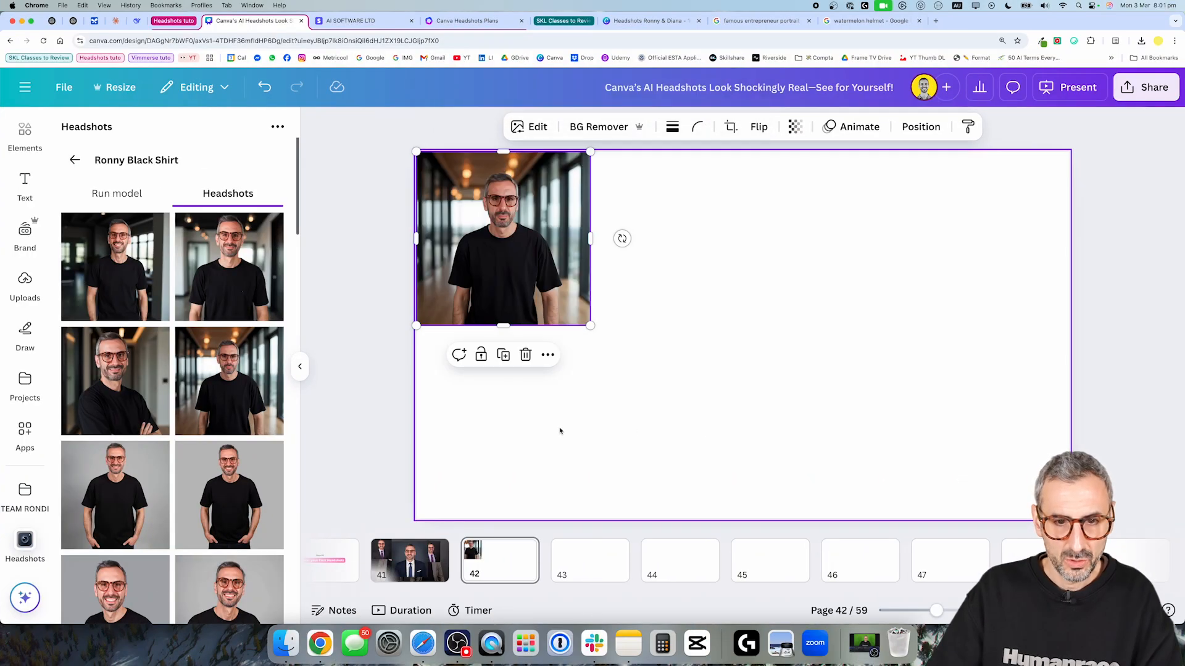
- Enlarge the unsmiling black T-shirt headshot on page 42 to full page height and add the smiling grey-background one, enlarged, to its right
{"action": "left_click_drag", "start_coordinate": [591, 326], "coordinate": [783, 521]}
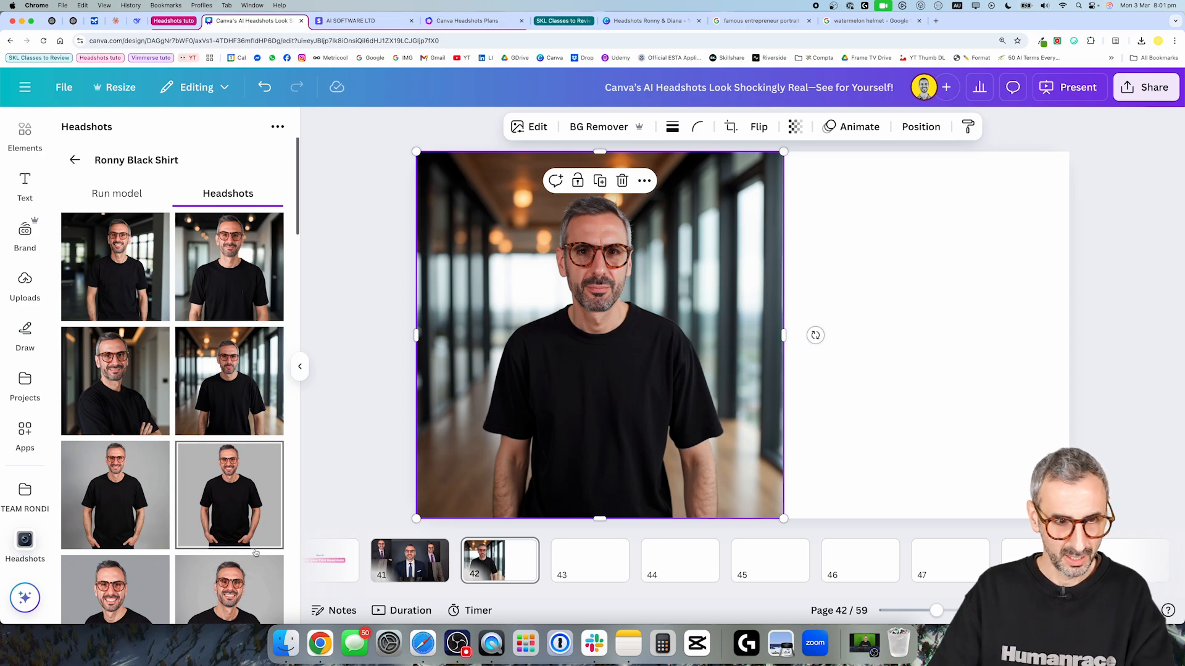
{"action": "scroll", "coordinate": [256, 553], "scroll_direction": "down", "scroll_amount": 3}
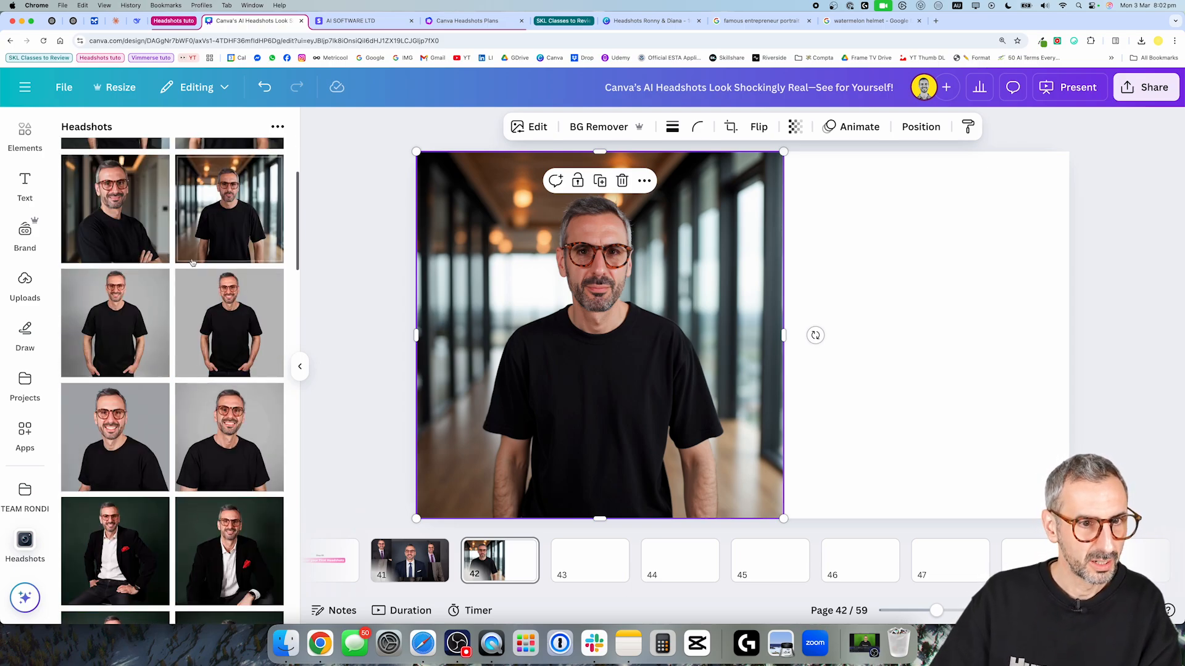
{"action": "scroll", "coordinate": [157, 269], "scroll_direction": "down", "scroll_amount": 1}
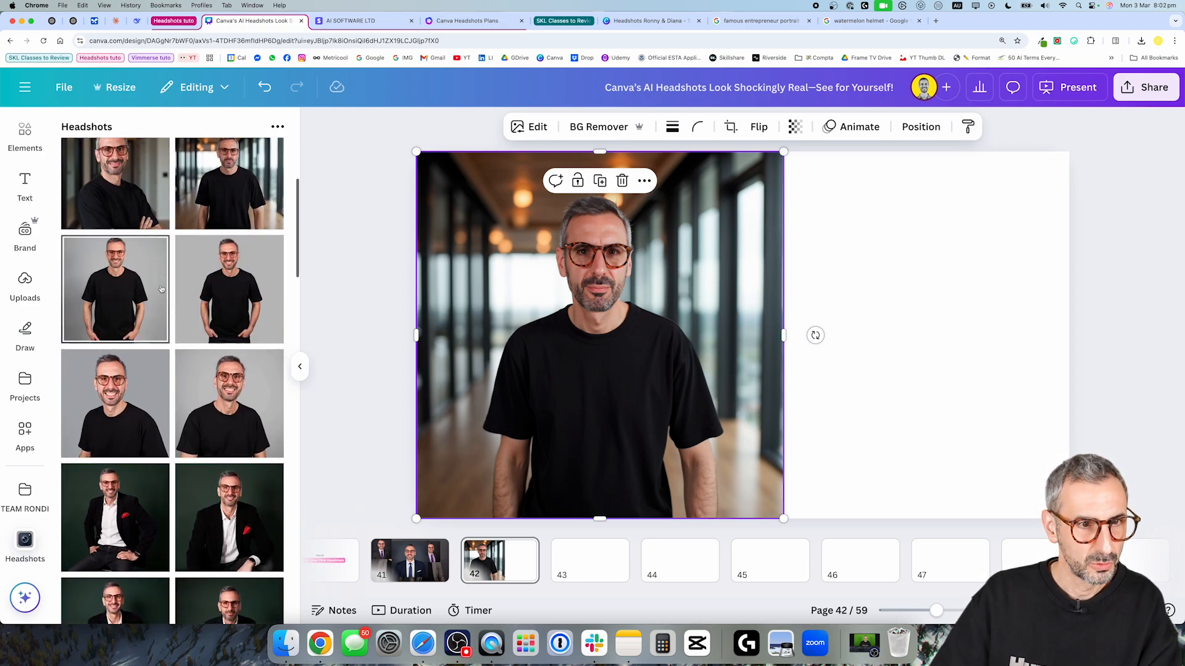
{"action": "scroll", "coordinate": [230, 336], "scroll_direction": "down", "scroll_amount": 2}
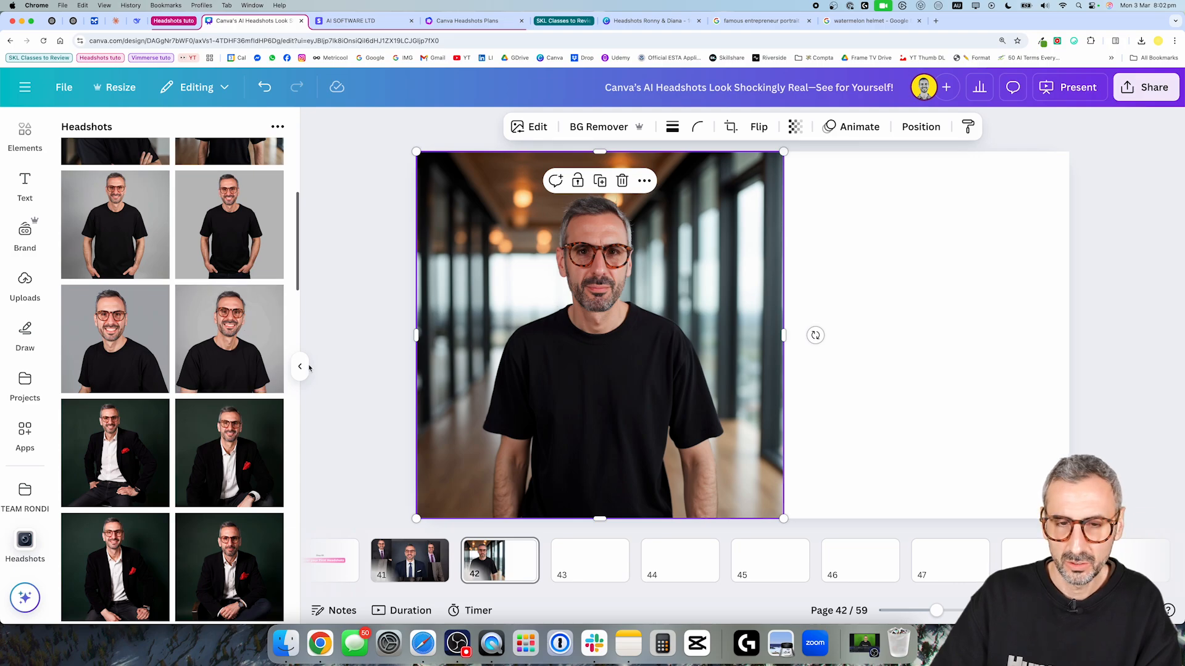
{"action": "left_click", "coordinate": [215, 354]}
{"action": "left_click_drag", "start_coordinate": [590, 325], "coordinate": [758, 492]}
{"action": "left_click_drag", "start_coordinate": [681, 357], "coordinate": [907, 386]}
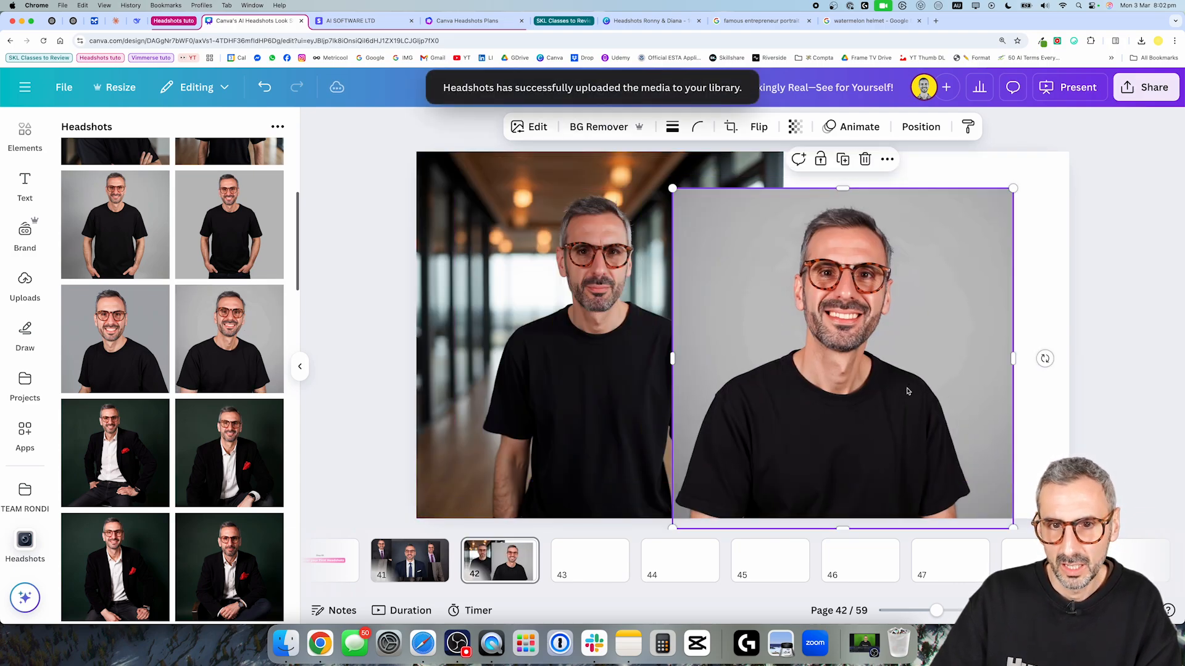
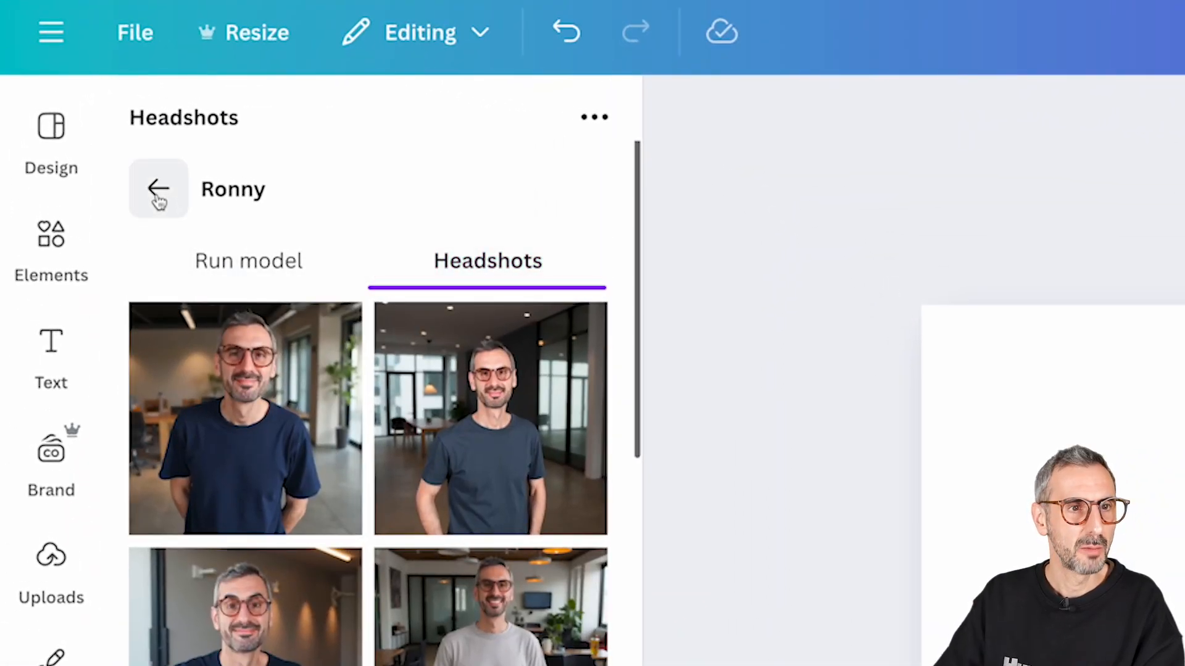
- Return to the model selection and open the first trained model, not the black-shirt one, to generate from a description
{"action": "left_click", "coordinate": [284, 271]}
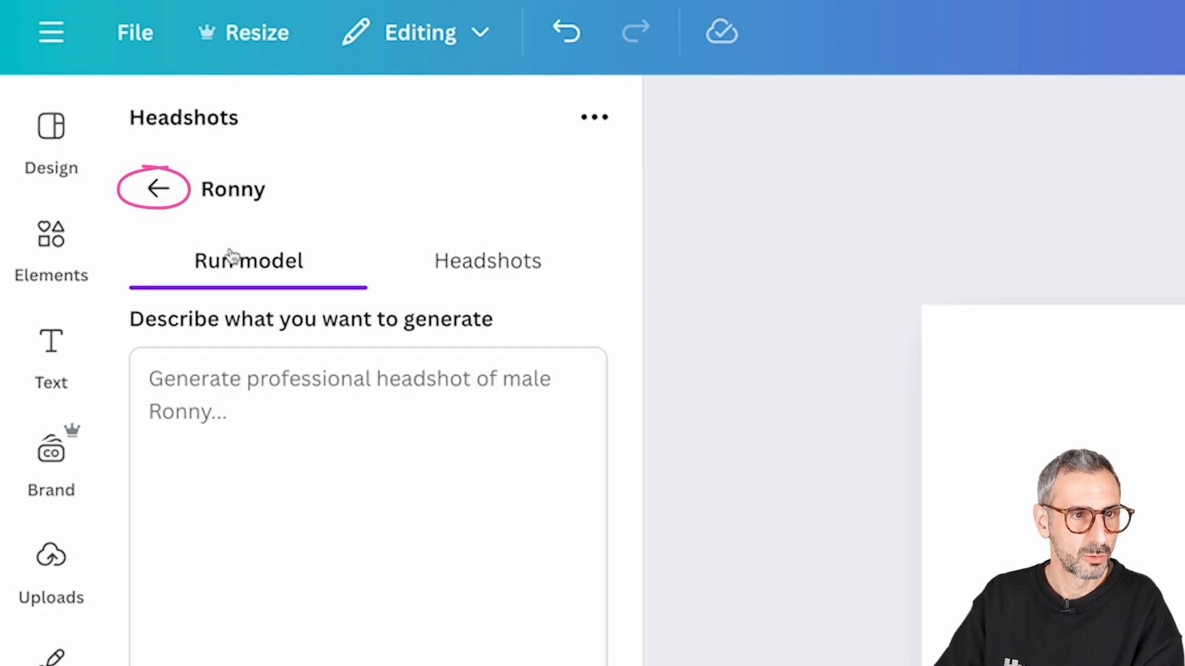
{"action": "left_click", "coordinate": [166, 200]}
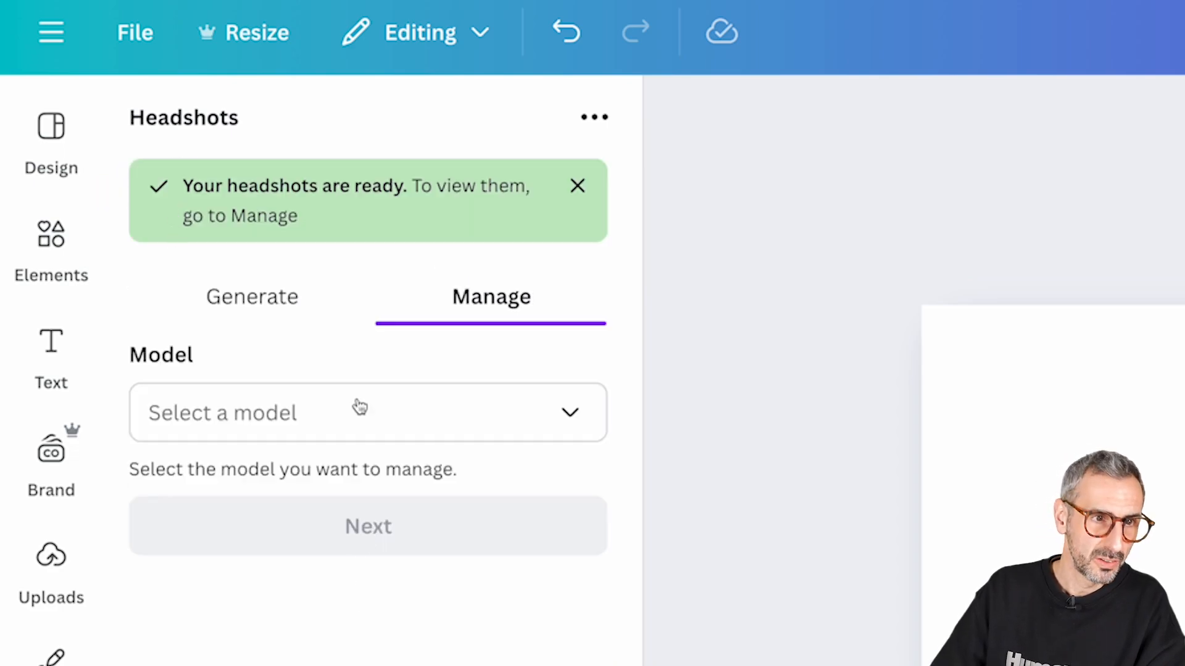
{"action": "left_click", "coordinate": [206, 410]}
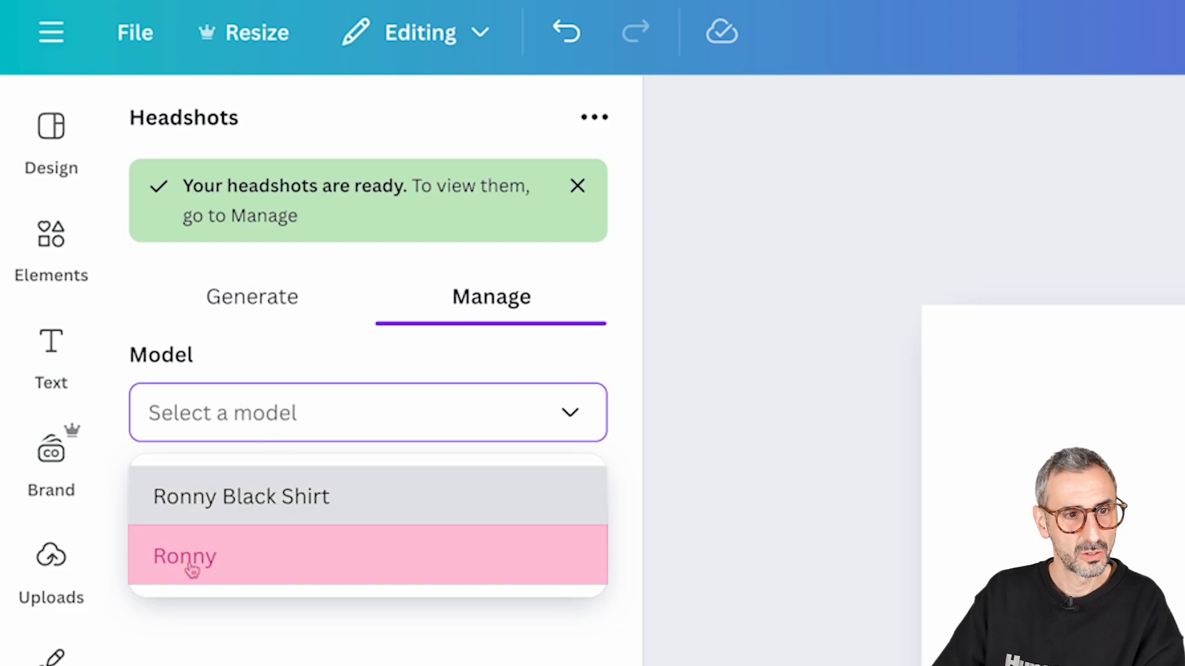
{"action": "left_click", "coordinate": [177, 569]}
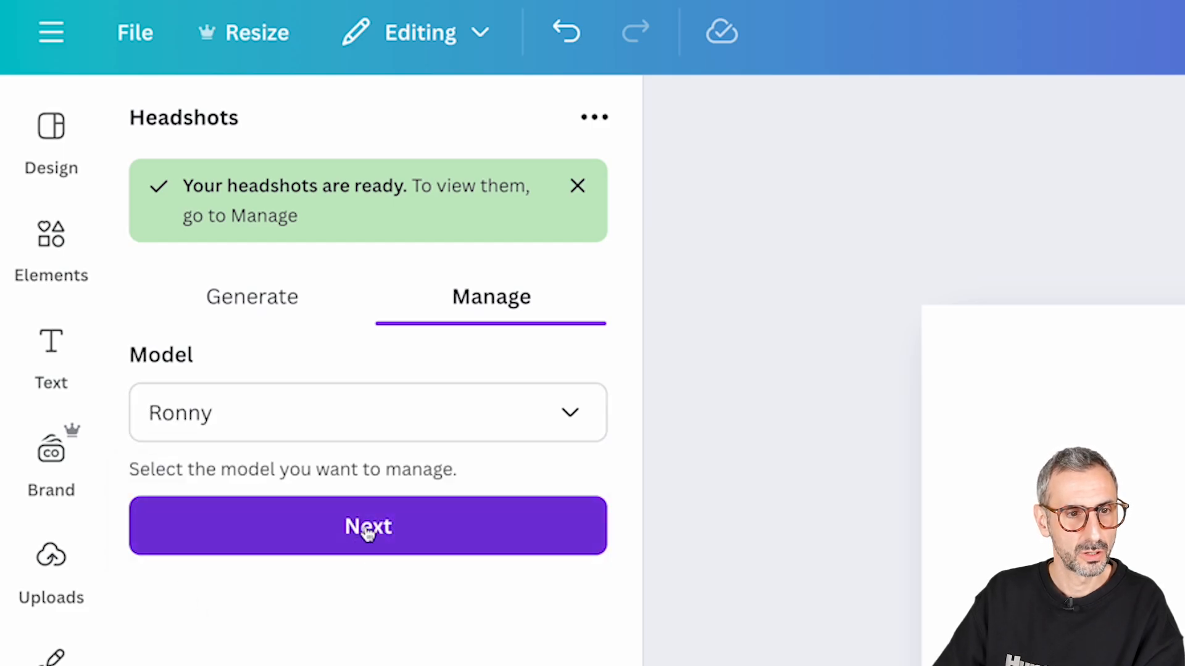
{"action": "left_click", "coordinate": [378, 542]}
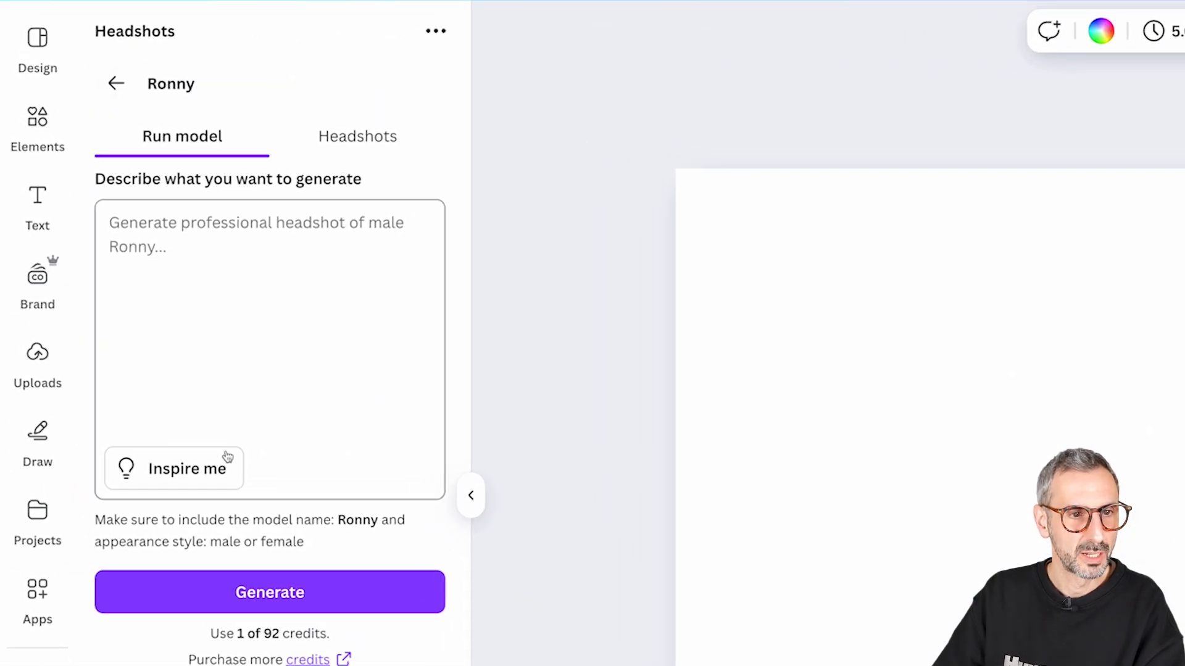
- Fill the description with a suggested prompt for a business casual headshot in a modern coworking space
{"action": "left_click", "coordinate": [267, 268]}
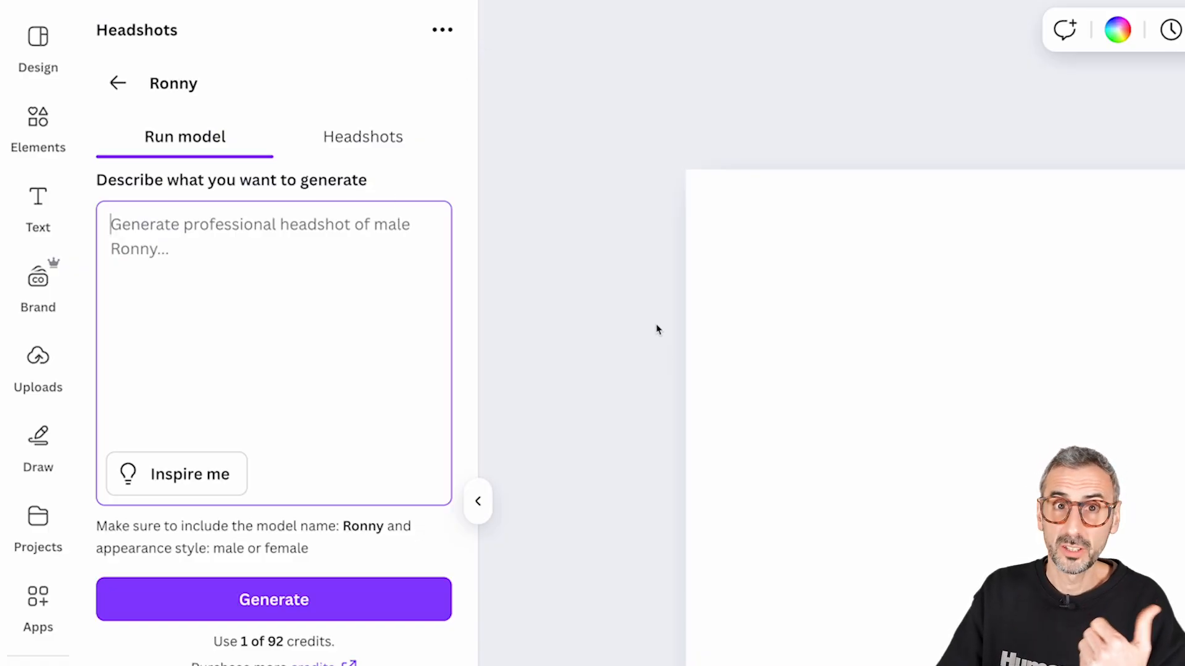
{"action": "left_click", "coordinate": [178, 481]}
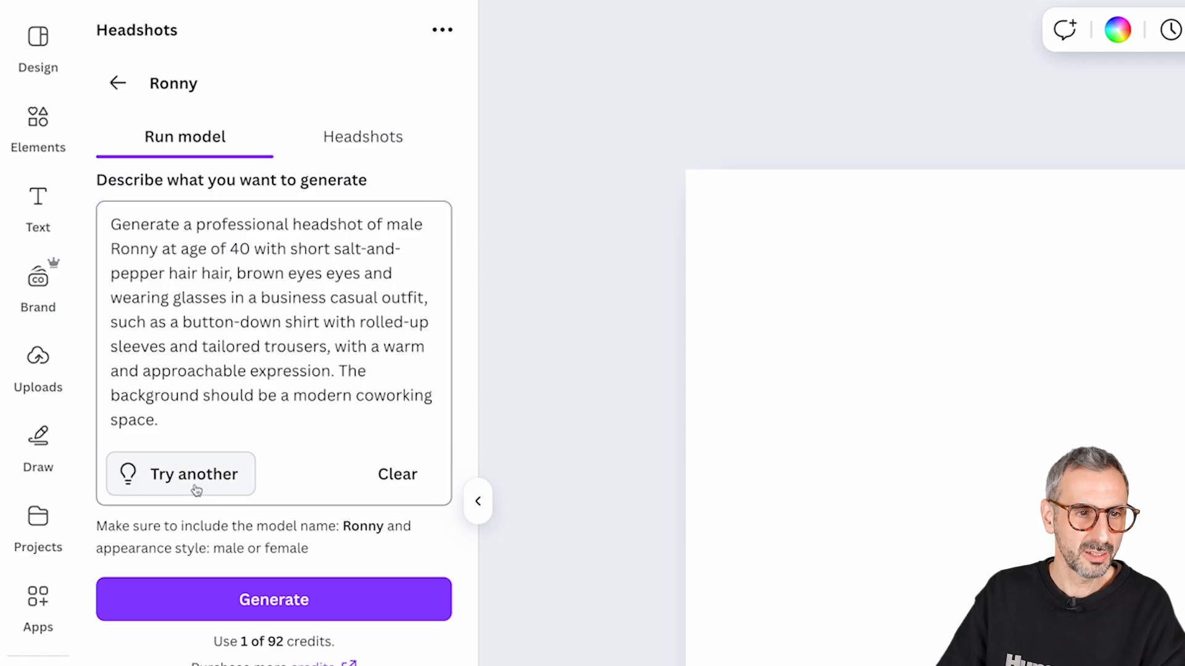
{"action": "left_click_drag", "start_coordinate": [113, 226], "coordinate": [199, 436]}
{"action": "left_click", "coordinate": [213, 431]}
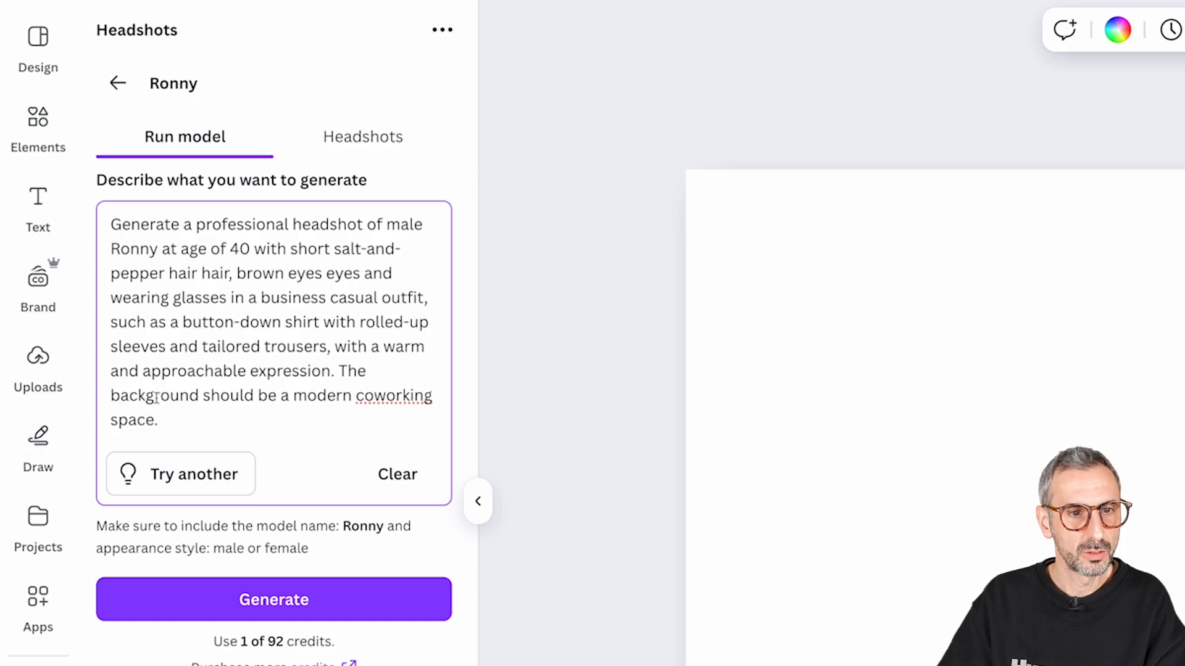
- Remove the duplicate words "hair" and "eyes" from the prompt and generate headshots from it
{"action": "double_click", "coordinate": [180, 271]}
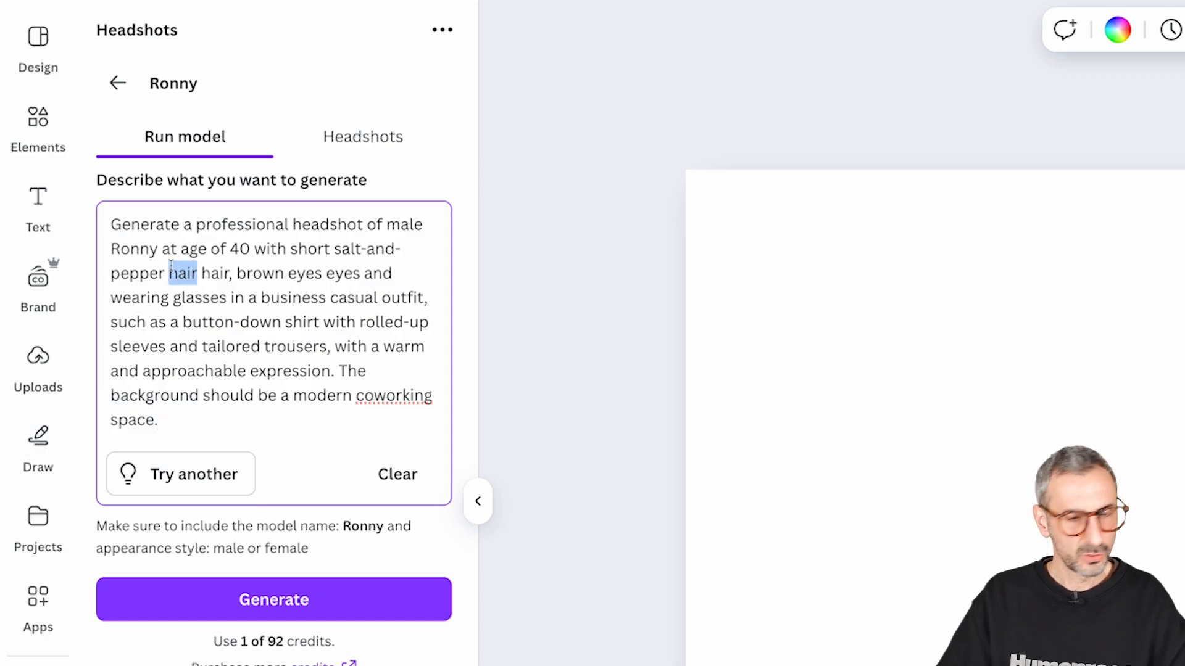
{"action": "key", "text": "BackSpace"}
{"action": "double_click", "coordinate": [309, 274]}
{"action": "key", "text": "BackSpace"}
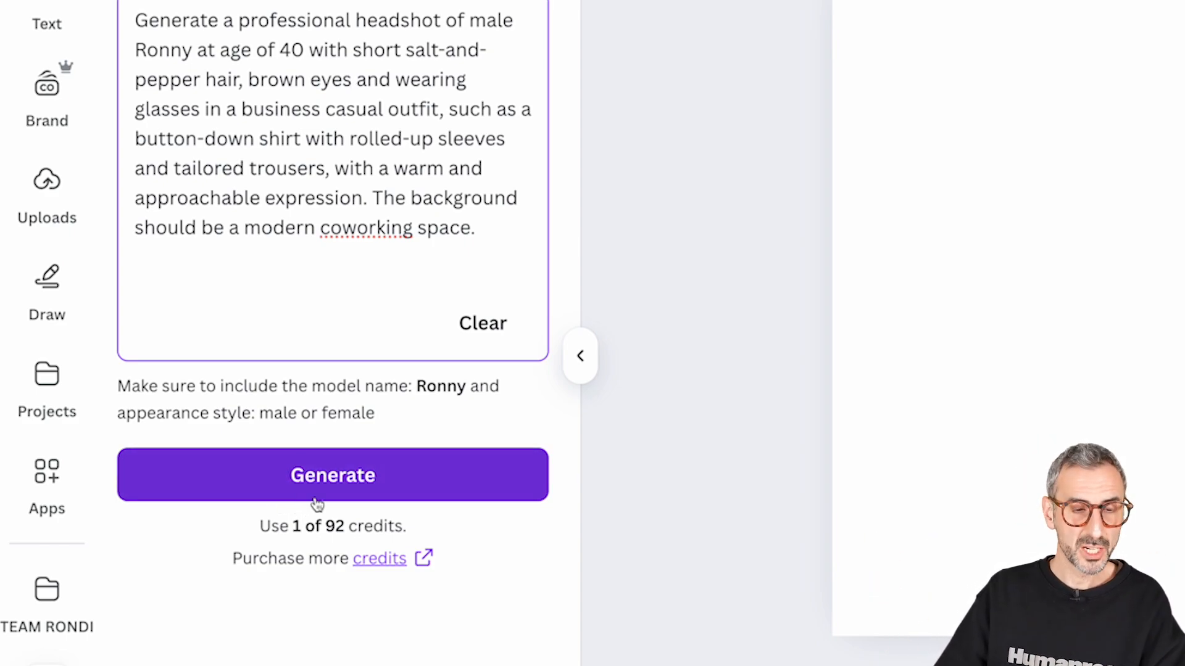
{"action": "left_click", "coordinate": [336, 481]}
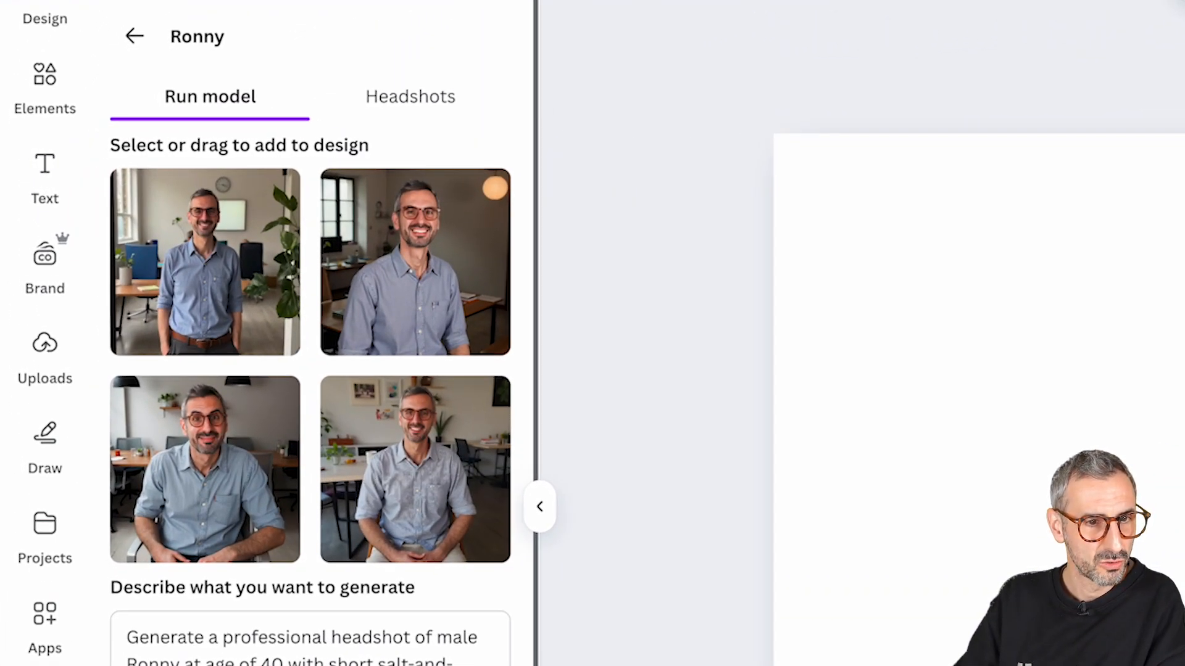
- Add the standing blue-shirt headshot to page 52, enlarge it to nearly full page height and move it to the page's left side
{"action": "left_click", "coordinate": [265, 299]}
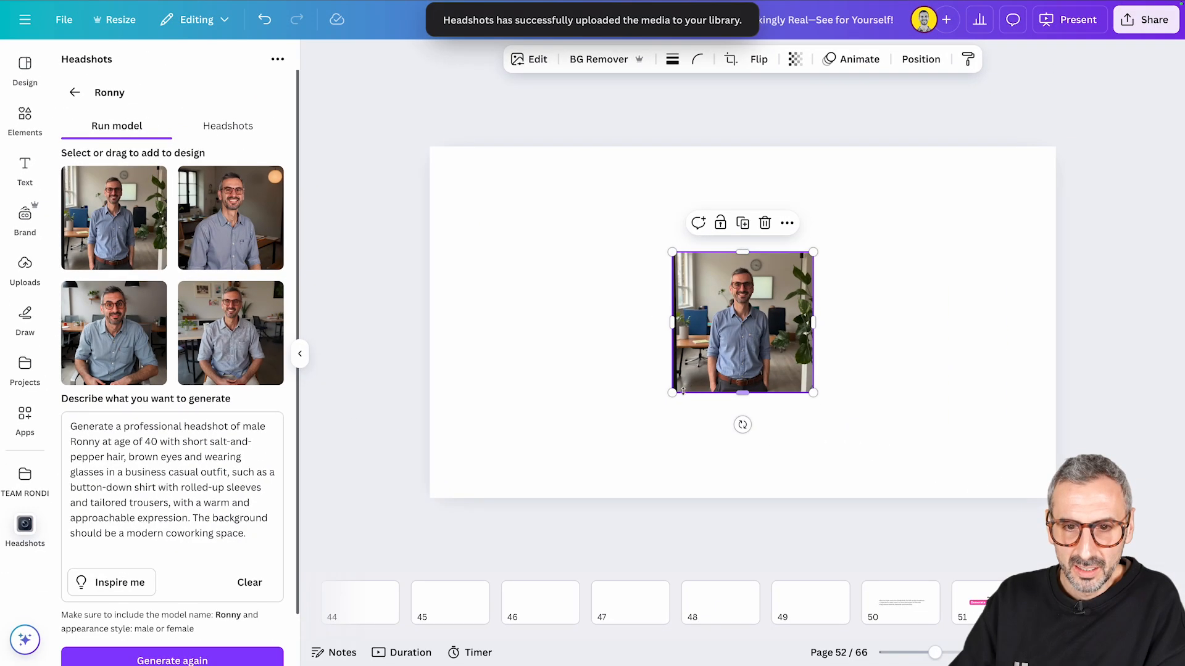
{"action": "left_click_drag", "start_coordinate": [672, 392], "coordinate": [566, 498]}
{"action": "left_click_drag", "start_coordinate": [808, 253], "coordinate": [924, 163]}
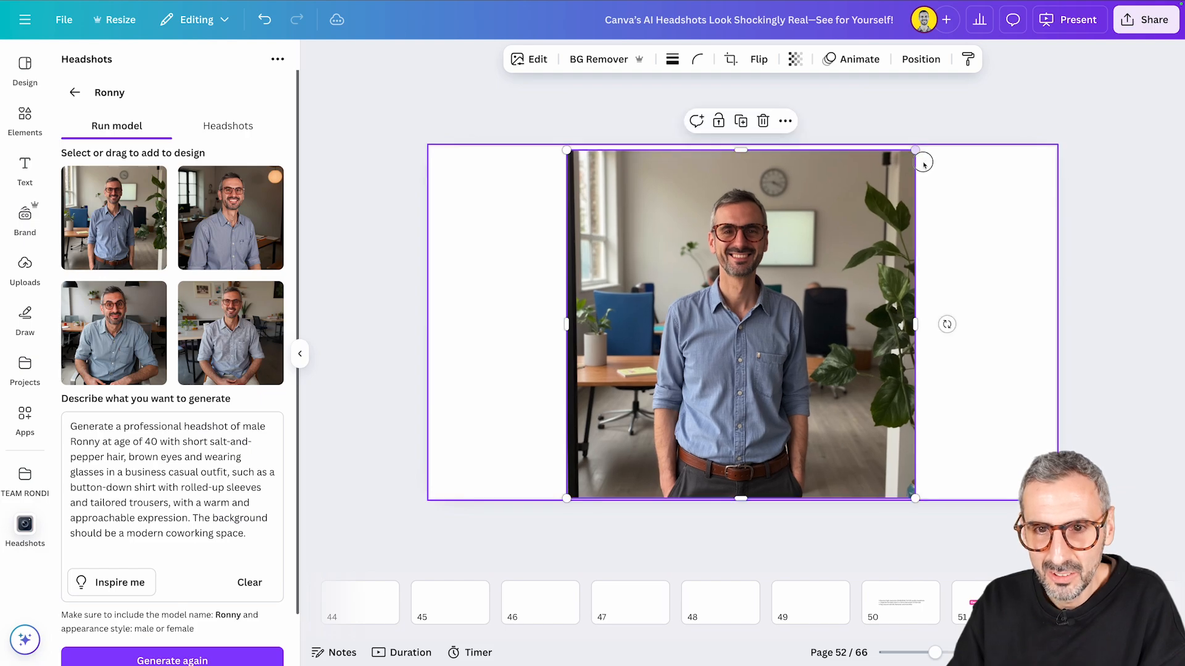
{"action": "left_click_drag", "start_coordinate": [840, 333], "coordinate": [711, 335]}
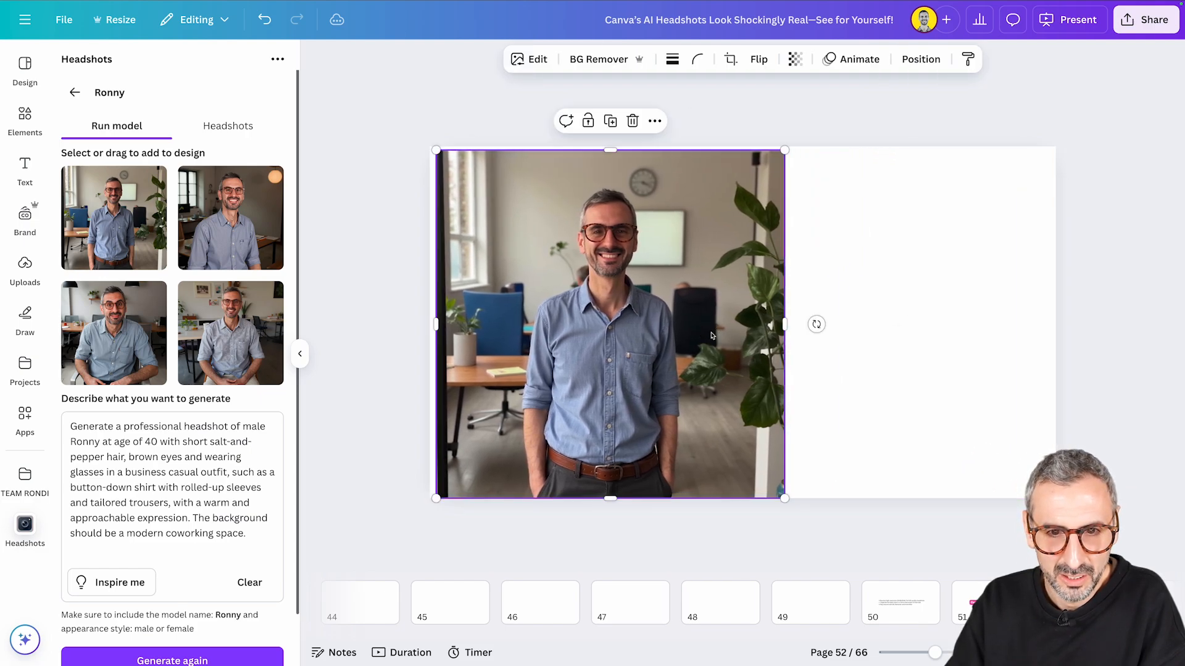
- Add the headshot with the round lamp at nearly full height on the page's right half and shrink the standing blue-shirt headshot
{"action": "left_click", "coordinate": [242, 266]}
{"action": "left_click", "coordinate": [771, 487]}
{"action": "left_click_drag", "start_coordinate": [785, 498], "coordinate": [577, 291]}
{"action": "left_click", "coordinate": [731, 359]}
{"action": "left_click_drag", "start_coordinate": [732, 359], "coordinate": [740, 258]}
{"action": "left_click_drag", "start_coordinate": [685, 294], "coordinate": [488, 516]}
{"action": "left_click_drag", "start_coordinate": [557, 448], "coordinate": [790, 452]}
- Replace the small standing headshot with the seated pendant-lamp headshot at full page height along the page's left edge, and shift the round-lamp headshot inward
{"action": "left_click", "coordinate": [545, 272]}
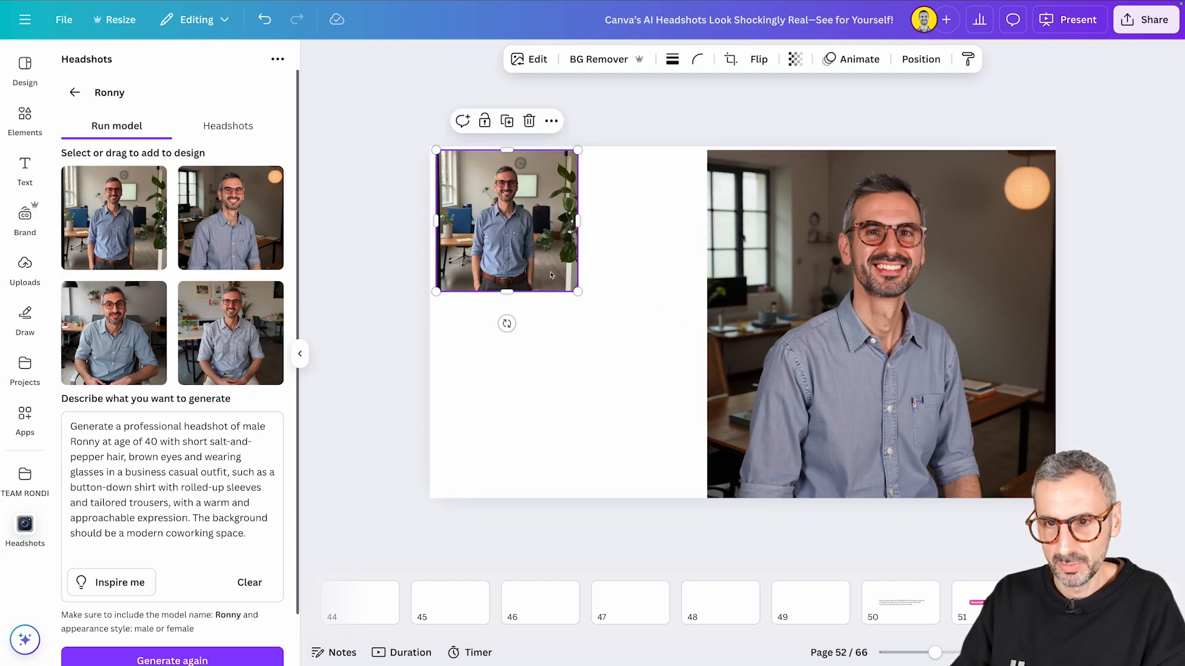
{"action": "key", "text": "Delete"}
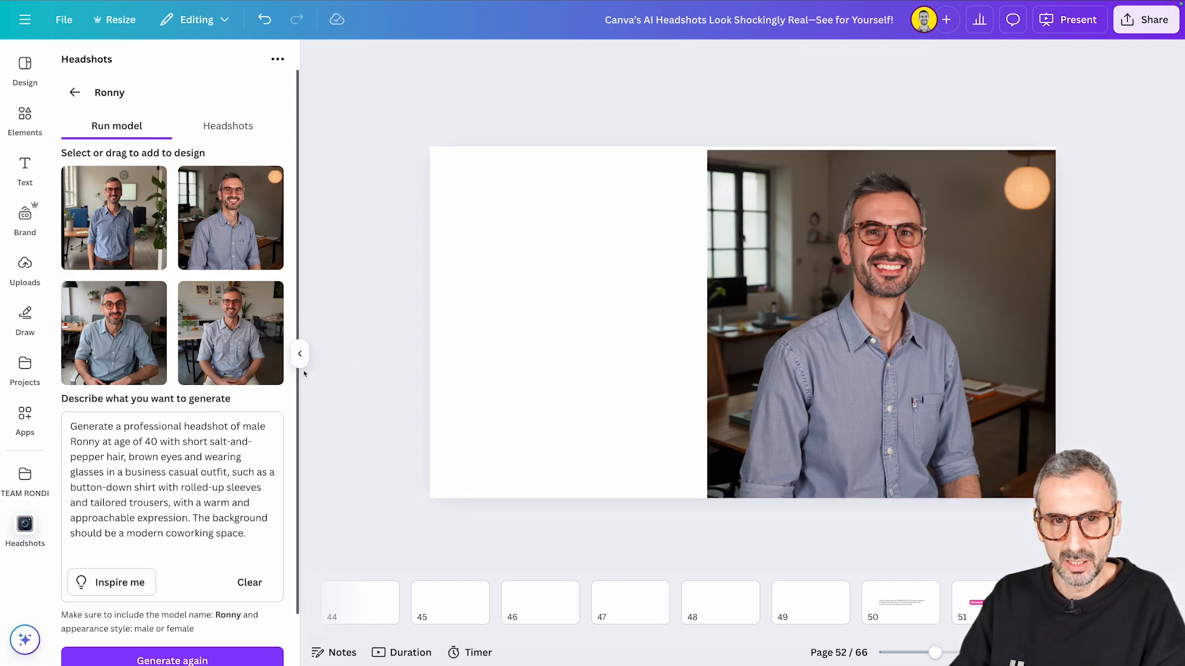
{"action": "left_click", "coordinate": [145, 346]}
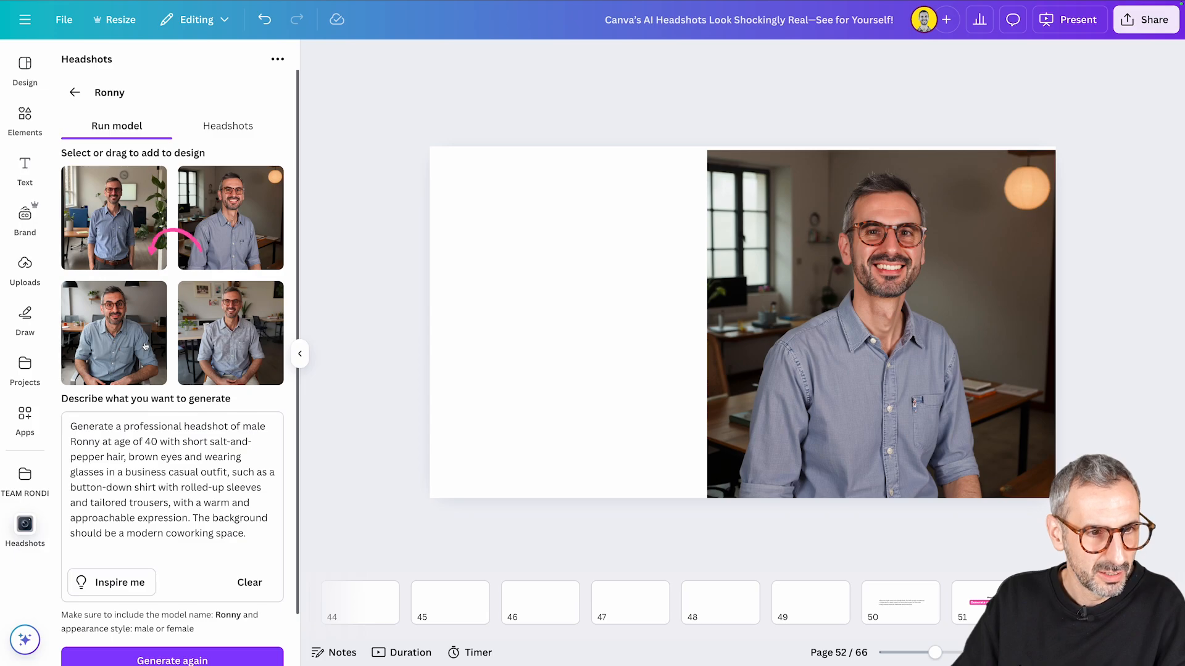
{"action": "left_click_drag", "start_coordinate": [805, 356], "coordinate": [562, 461]}
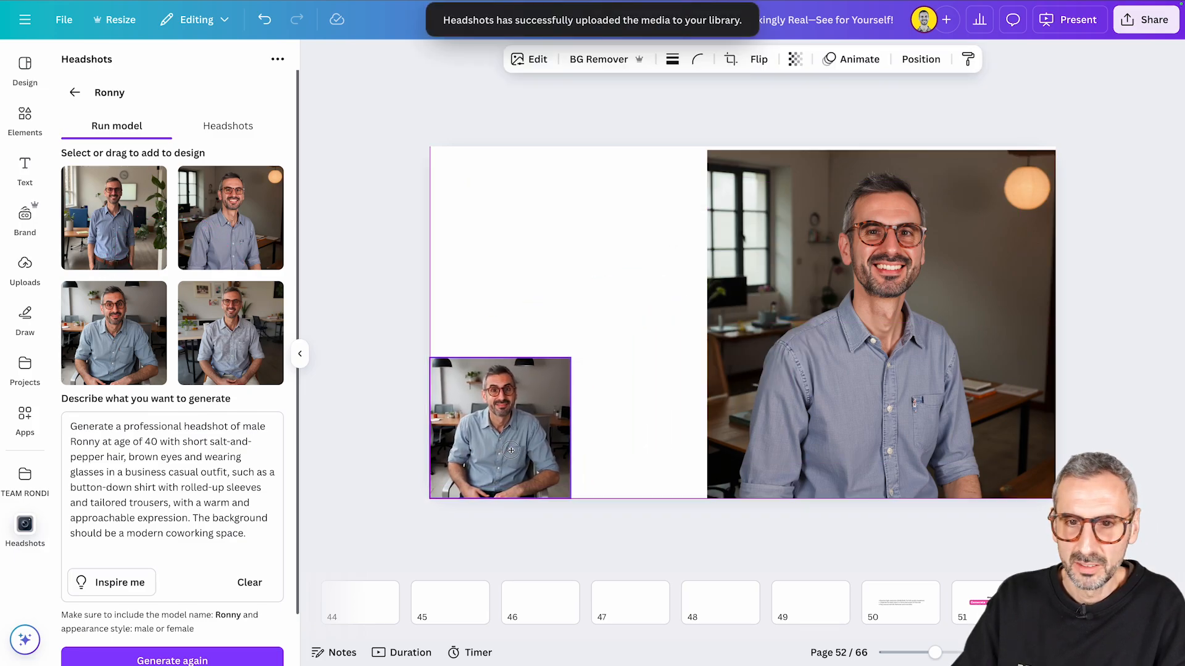
{"action": "left_click_drag", "start_coordinate": [567, 361], "coordinate": [777, 149]}
{"action": "left_click_drag", "start_coordinate": [864, 296], "coordinate": [1090, 414]}
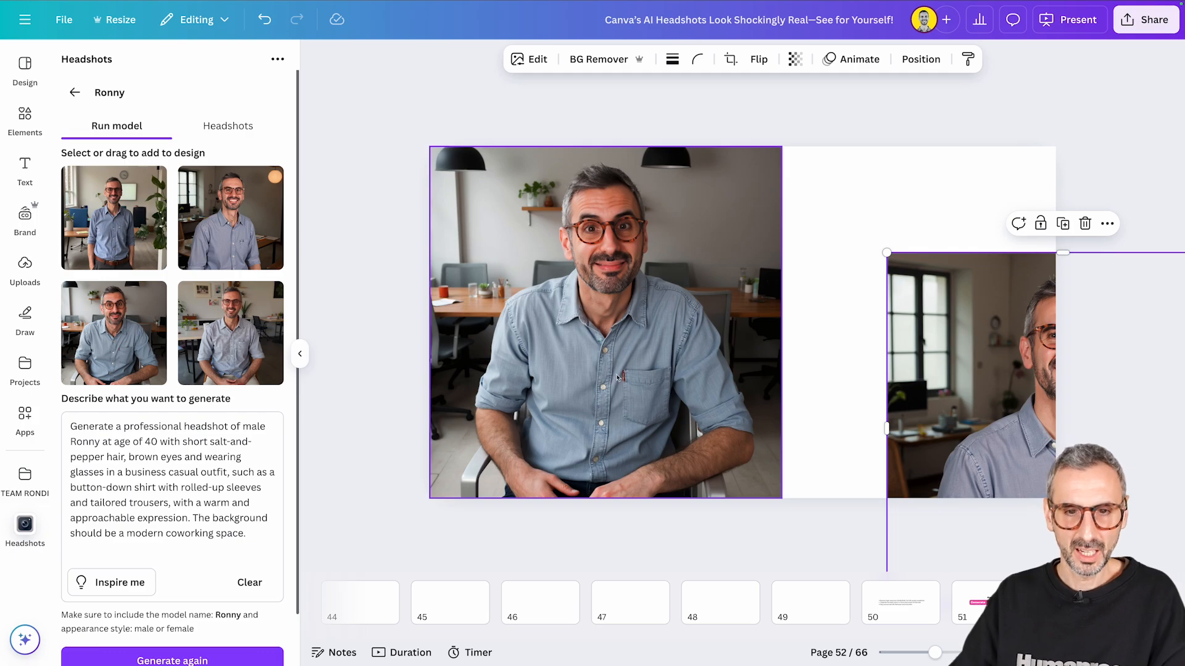
{"action": "left_click_drag", "start_coordinate": [976, 409], "coordinate": [768, 301]}
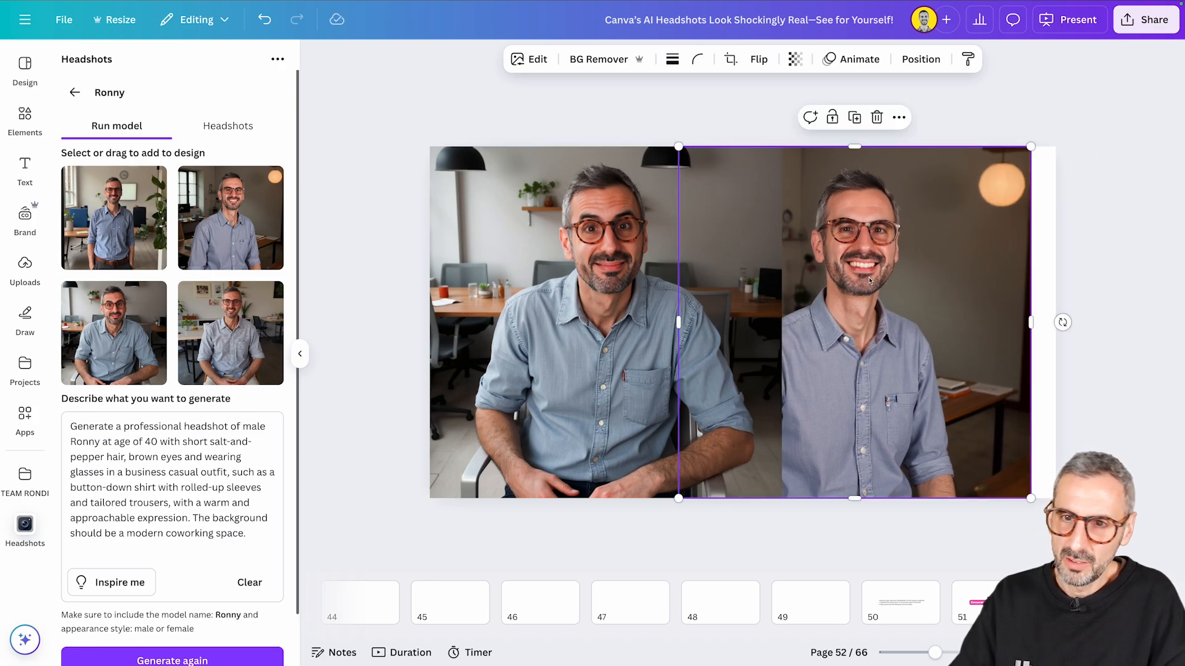
- Try the seated headshot with pictures on the wall, enlarged in the middle of the page, and delete it
{"action": "left_click", "coordinate": [243, 337]}
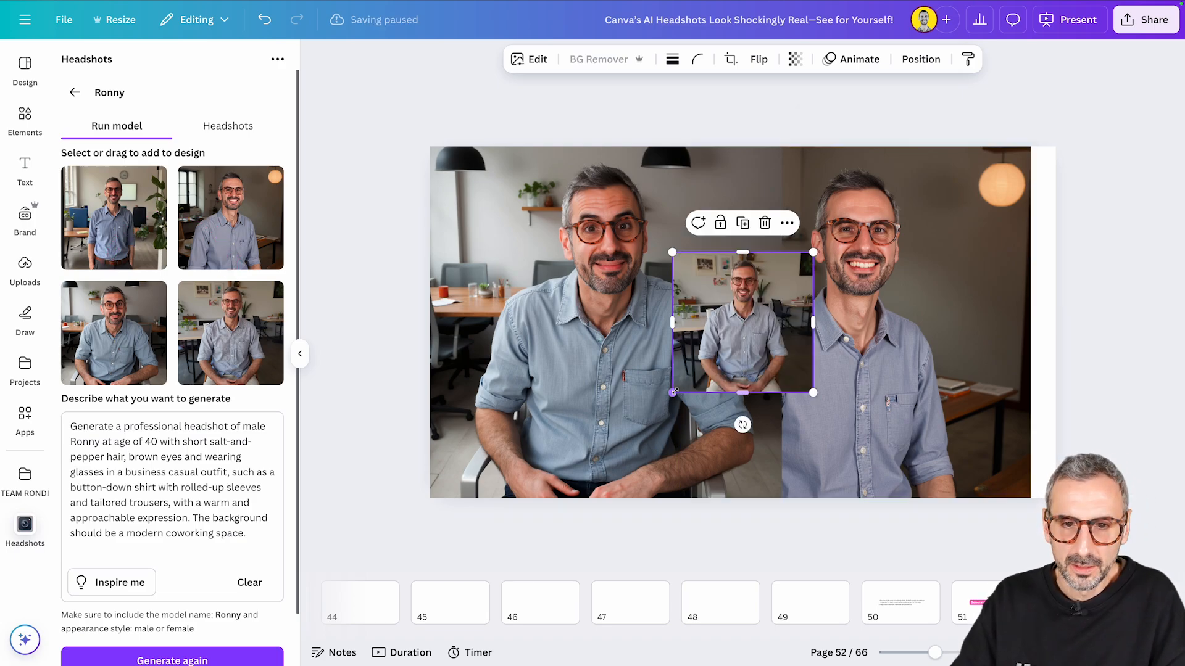
{"action": "left_click_drag", "start_coordinate": [672, 393], "coordinate": [582, 484]}
{"action": "left_click_drag", "start_coordinate": [714, 378], "coordinate": [702, 337]}
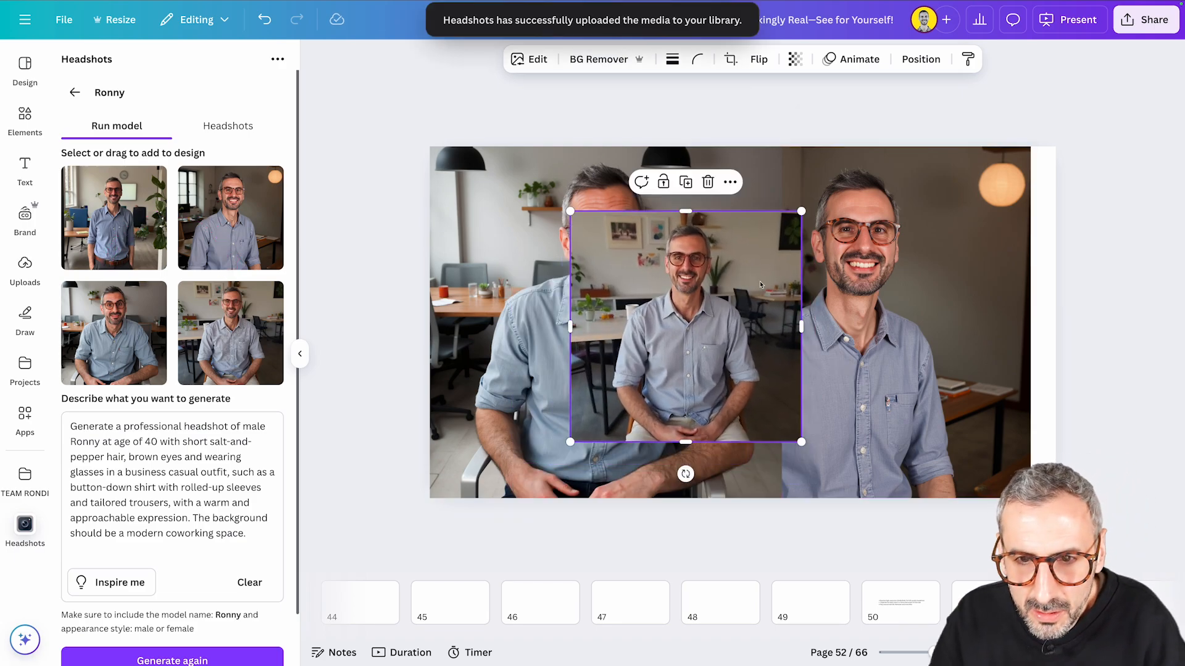
{"action": "left_click_drag", "start_coordinate": [802, 217], "coordinate": [876, 135]}
{"action": "left_click_drag", "start_coordinate": [761, 268], "coordinate": [760, 314]}
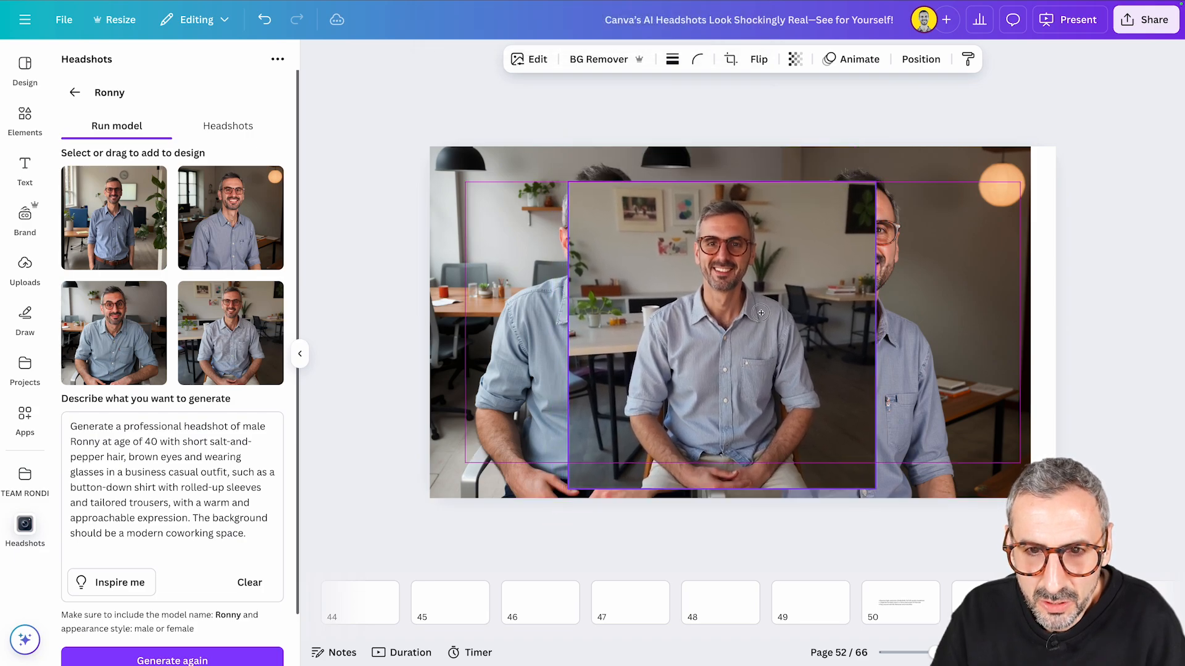
{"action": "key", "text": "Delete"}
- Resize the pendant-lamp and round-lamp headshots to half the page width each and place them side by side, vertically centered
{"action": "left_click", "coordinate": [716, 342]}
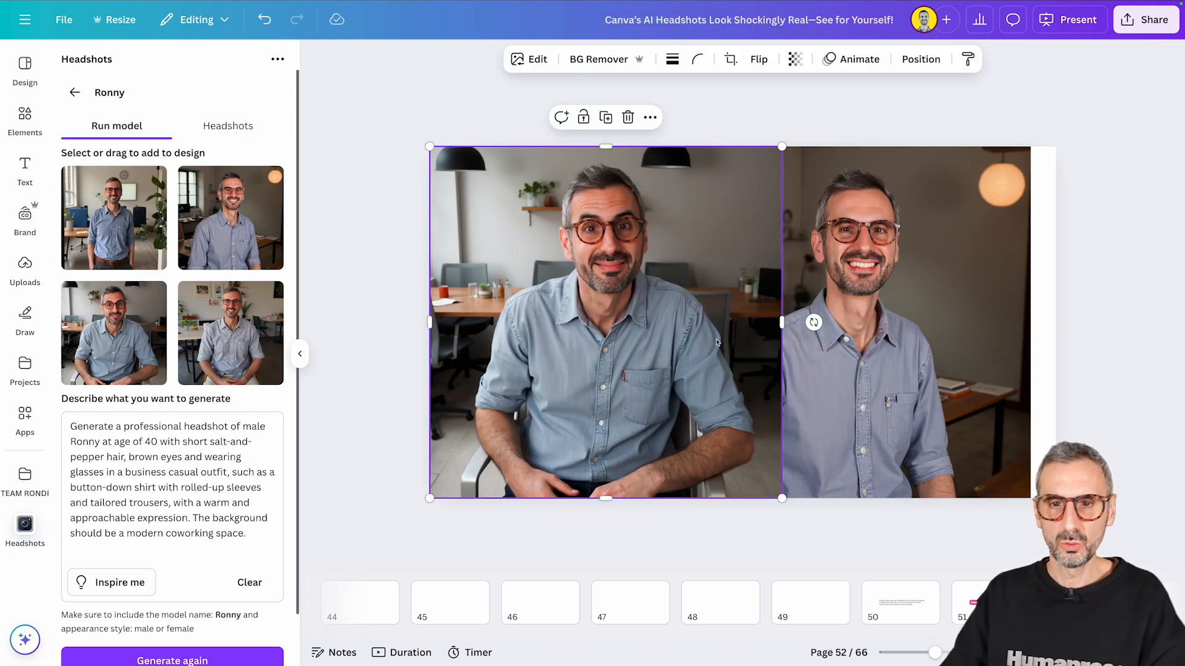
{"action": "left_click_drag", "start_coordinate": [780, 148], "coordinate": [693, 235]}
{"action": "left_click", "coordinate": [685, 152]}
{"action": "left_click_drag", "start_coordinate": [679, 146], "coordinate": [727, 220]}
{"action": "left_click", "coordinate": [672, 262]}
{"action": "left_click_drag", "start_coordinate": [670, 272], "coordinate": [695, 271]}
{"action": "left_click_drag", "start_coordinate": [455, 211], "coordinate": [422, 195]}
{"action": "left_click", "coordinate": [988, 247]}
{"action": "left_click_drag", "start_coordinate": [1030, 211], "coordinate": [1055, 186]}
{"action": "left_click", "coordinate": [1103, 396]}
{"action": "left_click_drag", "start_coordinate": [1104, 406], "coordinate": [670, 358]}
{"action": "left_click_drag", "start_coordinate": [669, 358], "coordinate": [669, 338]}
{"action": "left_click", "coordinate": [628, 542]}
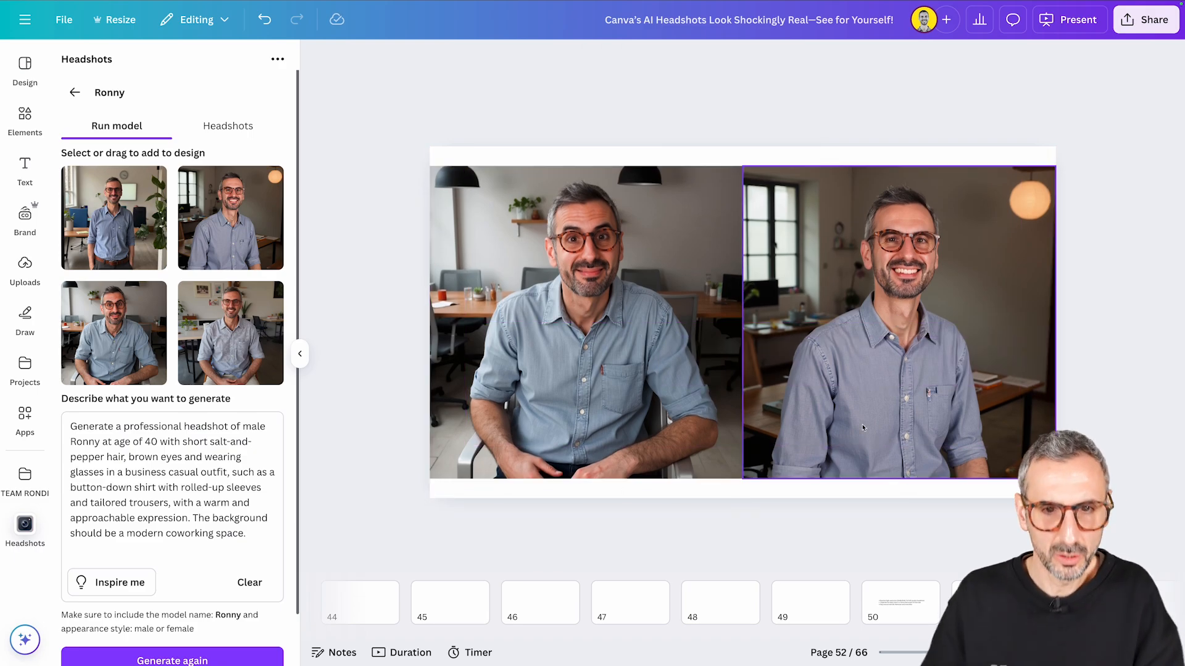
- Delete the round-lamp headshot and center the seated pendant-lamp headshot on the page
{"action": "left_click", "coordinate": [683, 310]}
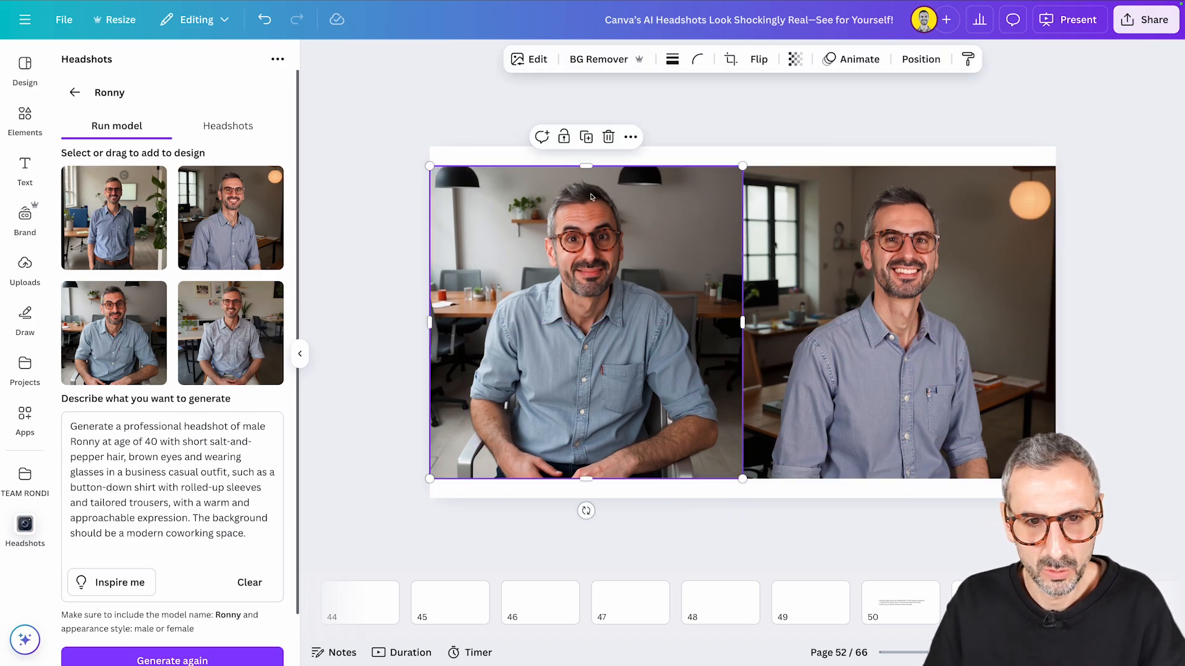
{"action": "left_click_drag", "start_coordinate": [778, 335], "coordinate": [821, 340]}
{"action": "key", "text": "Delete"}
{"action": "left_click_drag", "start_coordinate": [540, 358], "coordinate": [695, 358]}
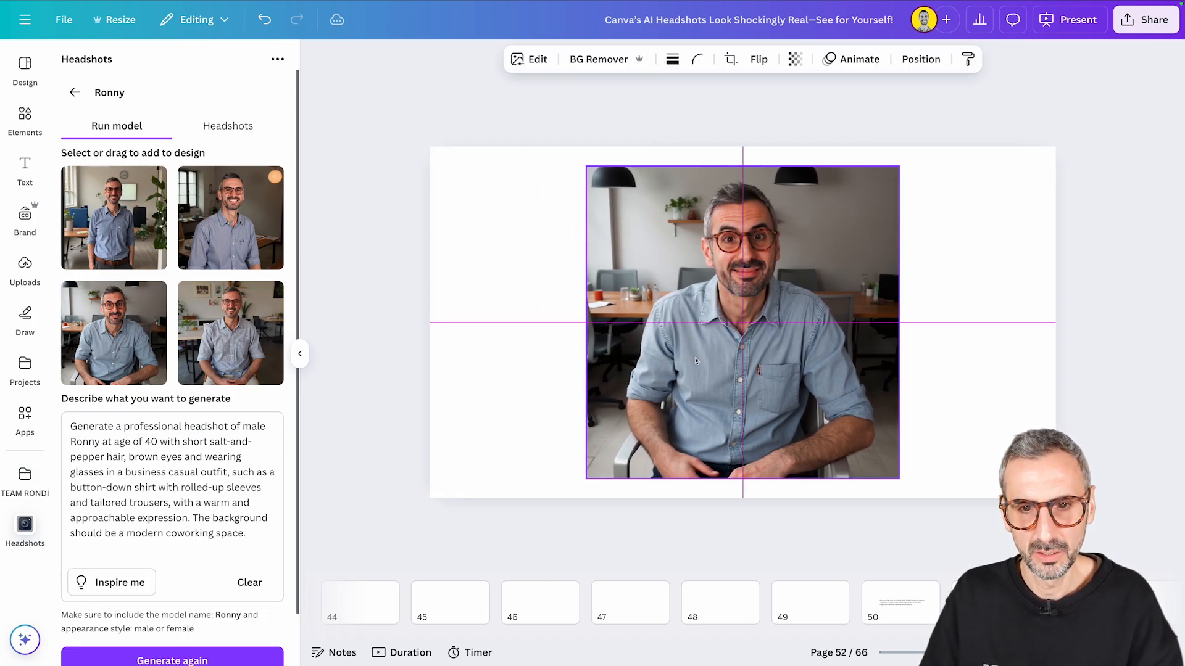
{"action": "left_click", "coordinate": [473, 413]}
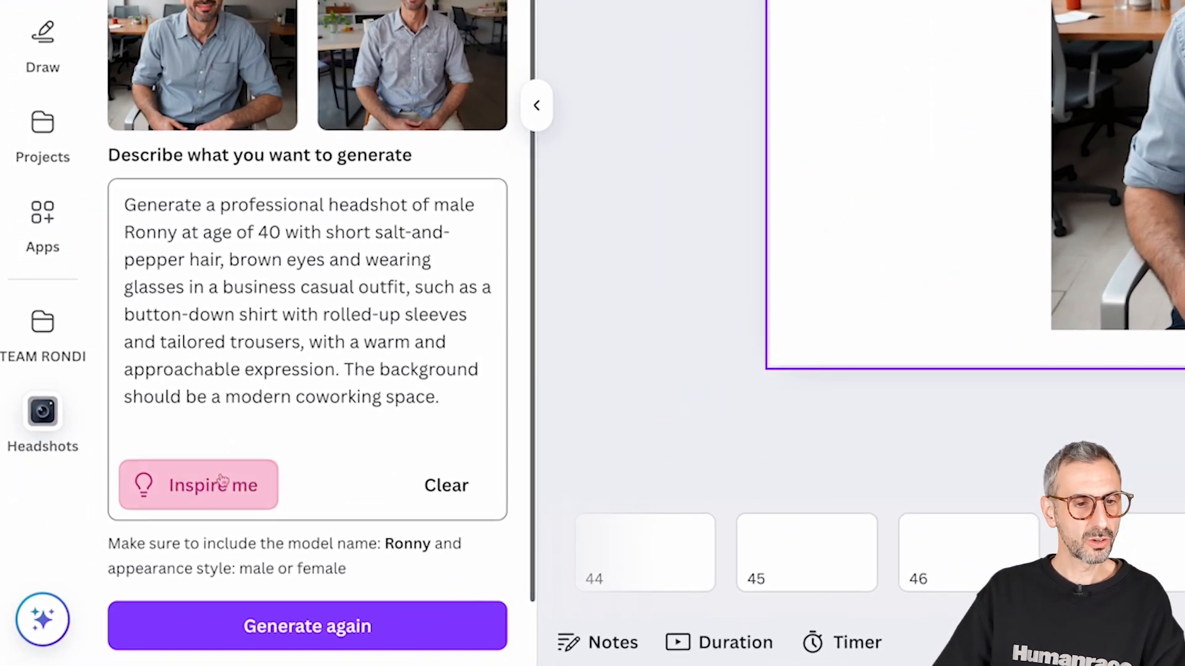
- Cycle through suggested prompts until the description asks for a waist-up headshot in a high-rise office with a city skyline view
{"action": "left_click", "coordinate": [130, 582]}
{"action": "scroll", "coordinate": [232, 369], "scroll_direction": "down", "scroll_amount": 1}
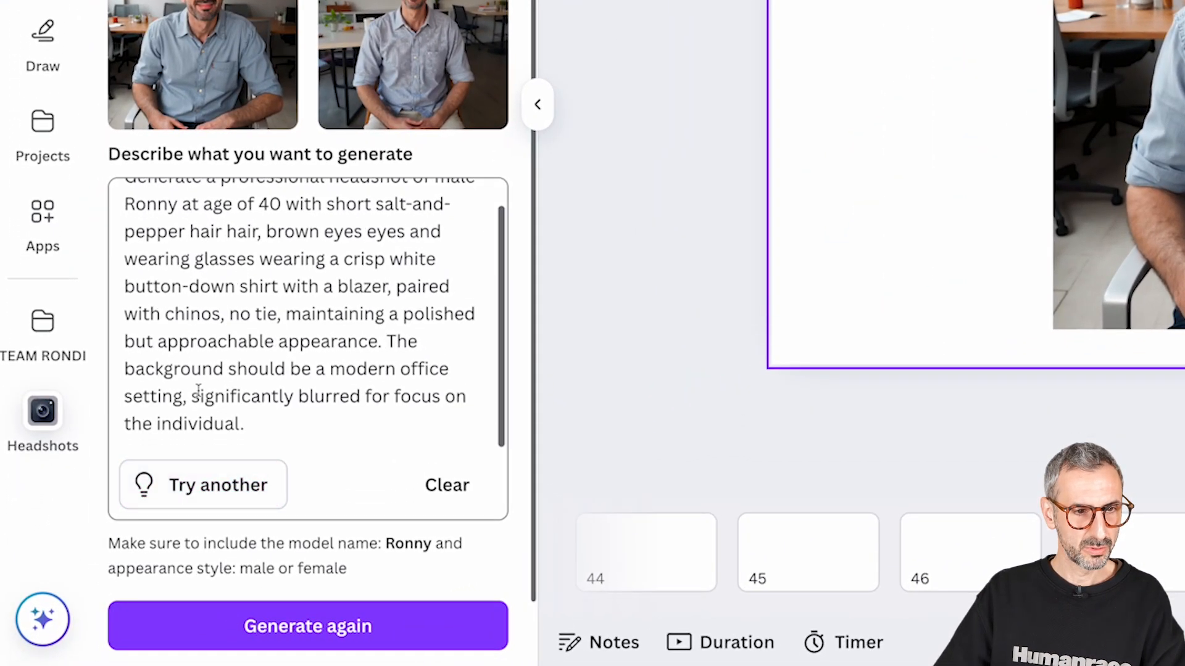
{"action": "left_click", "coordinate": [222, 483]}
{"action": "scroll", "coordinate": [210, 456], "scroll_direction": "down", "scroll_amount": 1}
{"action": "left_click", "coordinate": [214, 413]}
{"action": "left_click", "coordinate": [226, 427]}
{"action": "left_click", "coordinate": [226, 427]}
{"action": "left_click", "coordinate": [226, 427]}
{"action": "left_click", "coordinate": [225, 427]}
{"action": "left_click", "coordinate": [225, 427]}
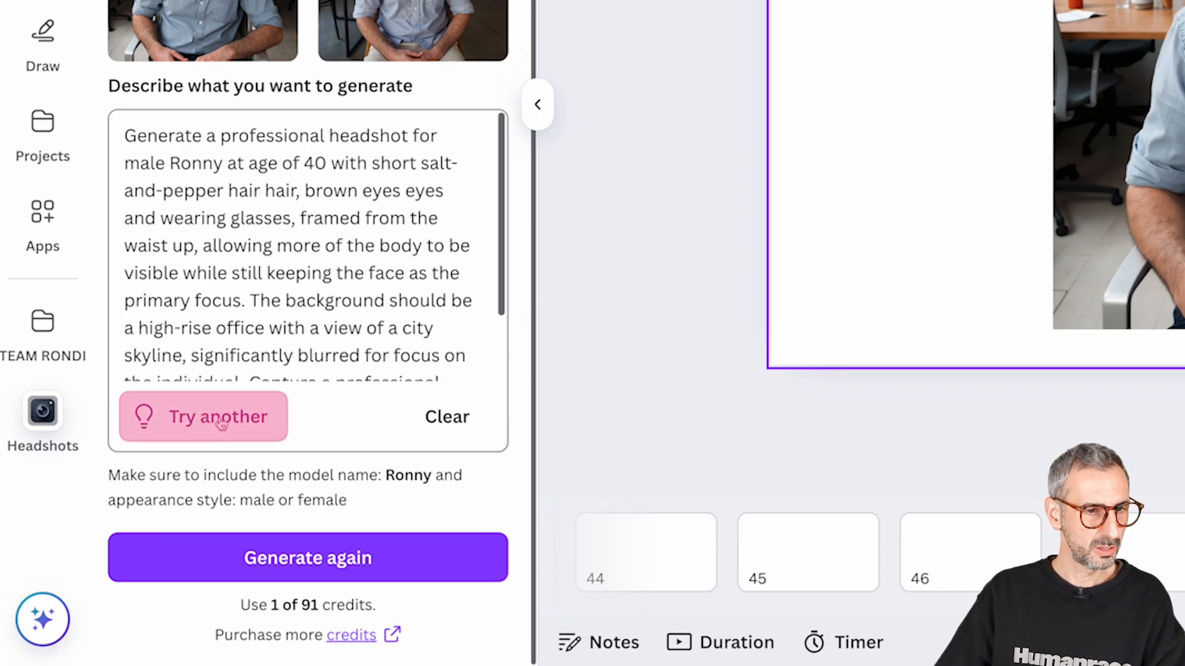
{"action": "scroll", "coordinate": [209, 319], "scroll_direction": "down", "scroll_amount": 3}
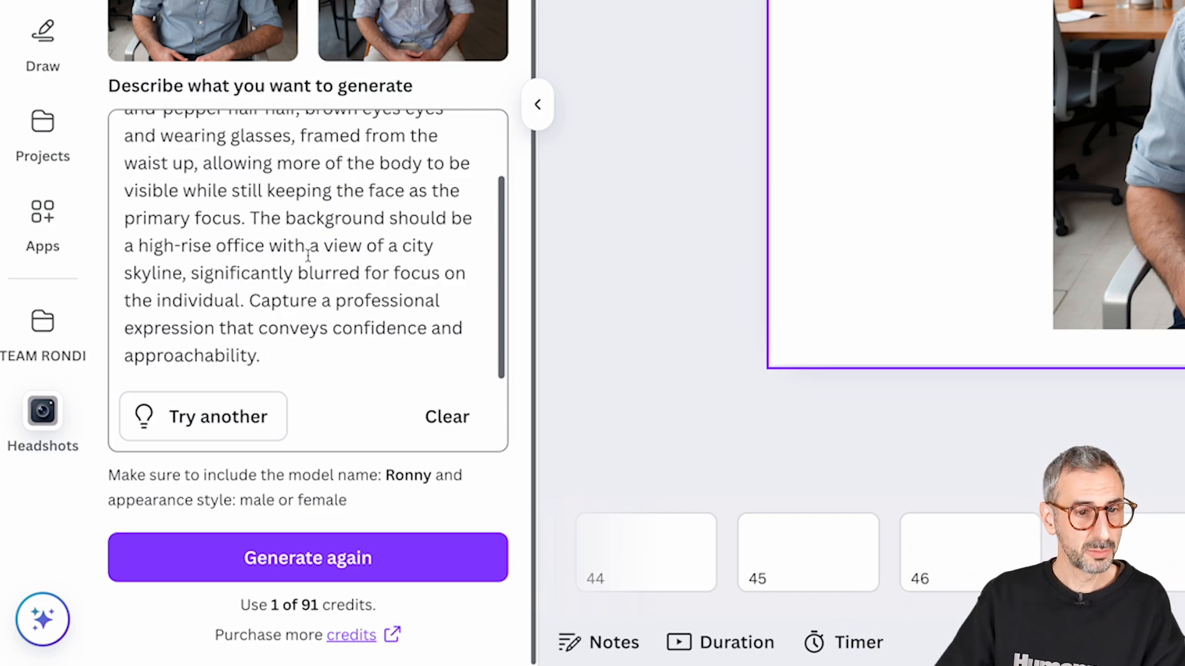
{"action": "scroll", "coordinate": [308, 256], "scroll_direction": "up", "scroll_amount": 3}
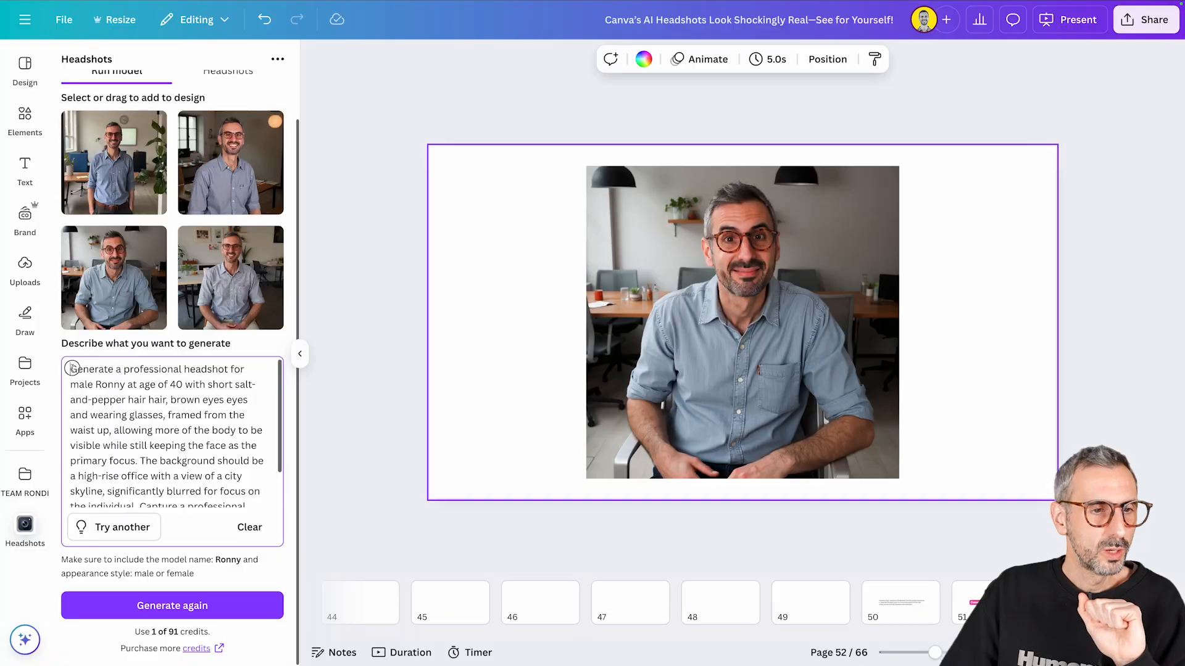
- Remove the repeated words "hair" and "eyes" from the high-rise office prompt
{"action": "left_click_drag", "start_coordinate": [72, 367], "coordinate": [174, 414]}
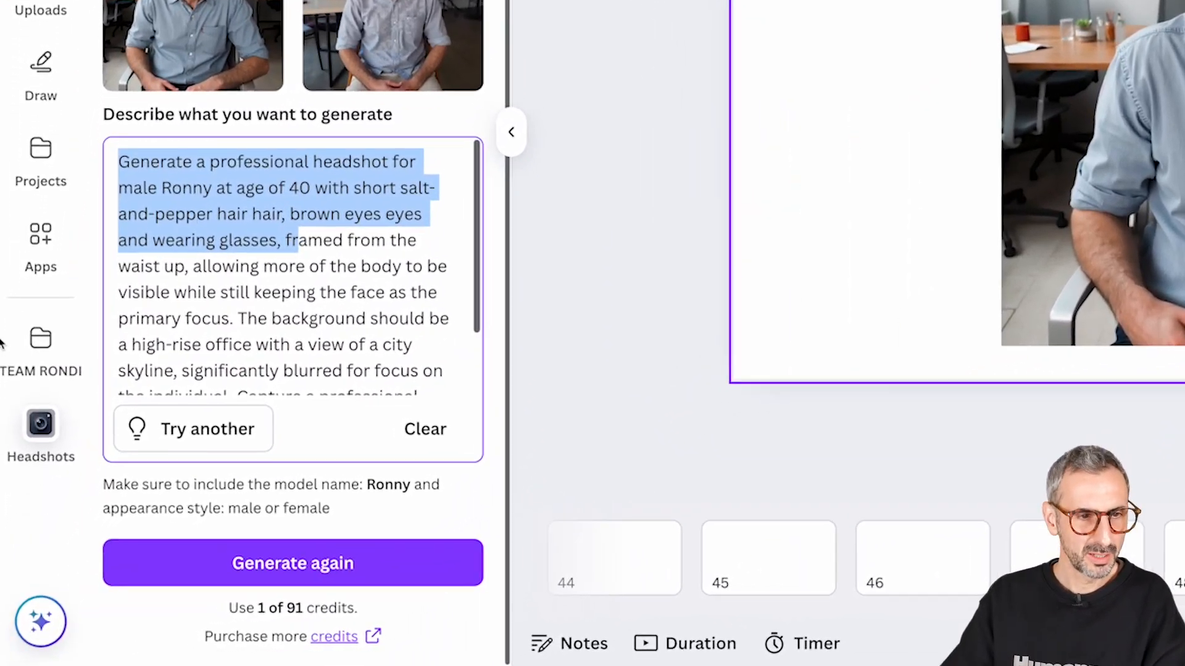
{"action": "left_click", "coordinate": [179, 427]}
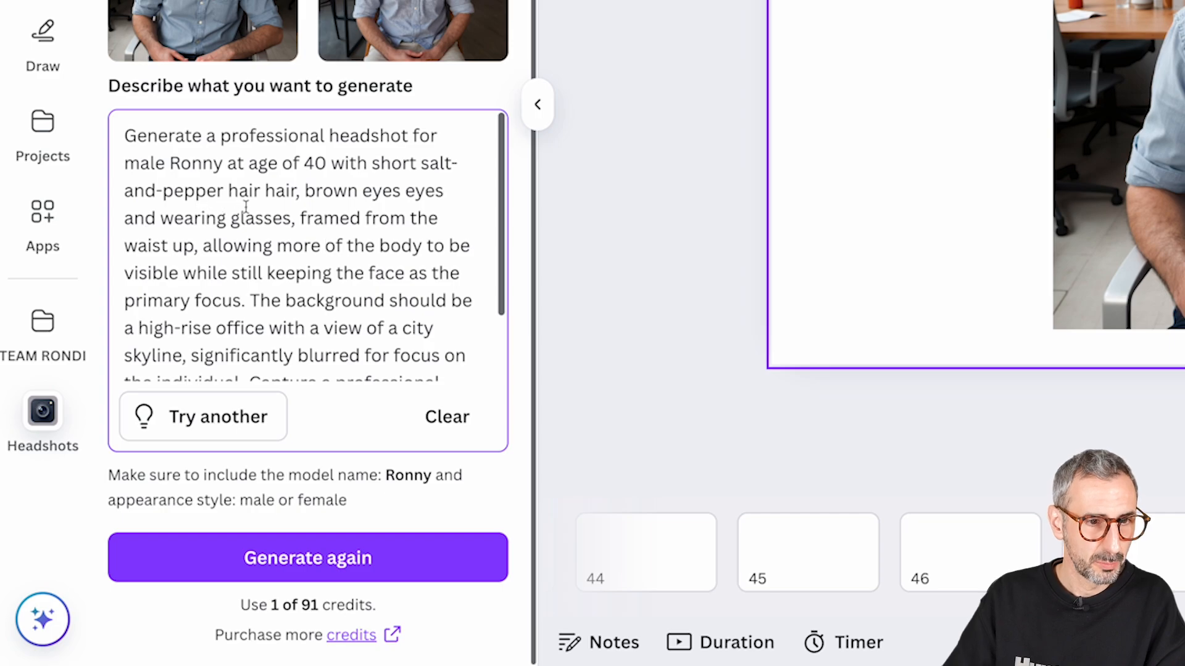
{"action": "double_click", "coordinate": [282, 193]}
{"action": "key", "text": "BackSpace"}
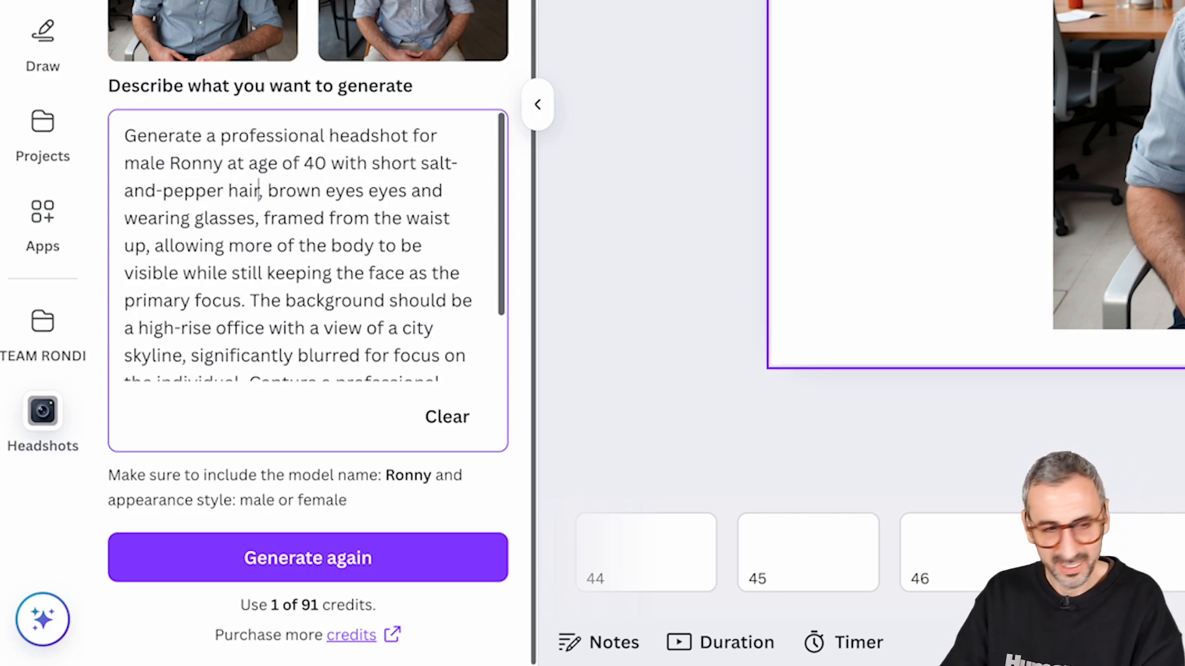
{"action": "double_click", "coordinate": [377, 186]}
{"action": "key", "text": "BackSpace"}
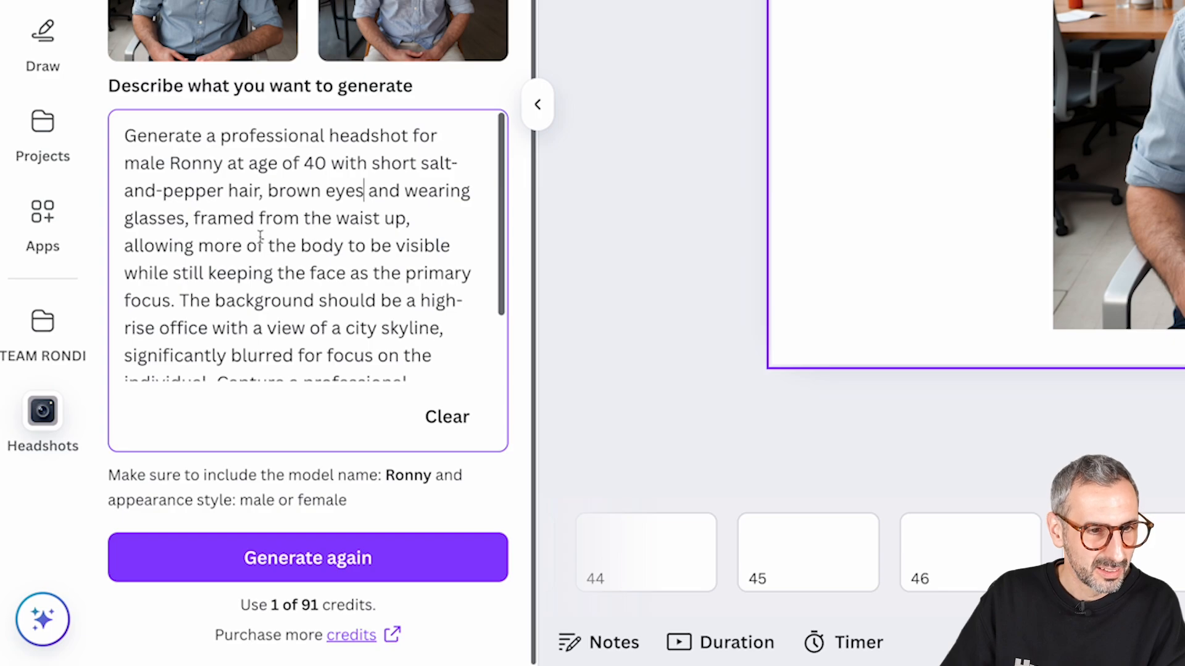
- Insert the model's name followed by "is standing," after "framed from the waist up," in the prompt
{"action": "scroll", "coordinate": [264, 248], "scroll_direction": "down", "scroll_amount": 1}
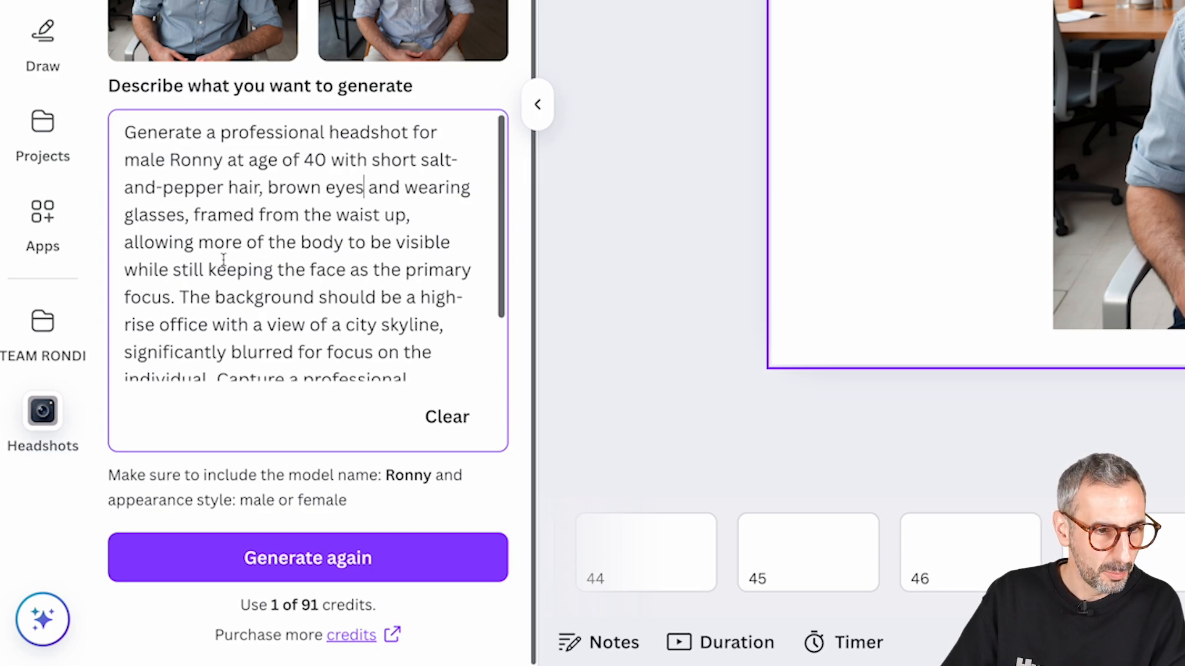
{"action": "scroll", "coordinate": [358, 253], "scroll_direction": "down", "scroll_amount": 3}
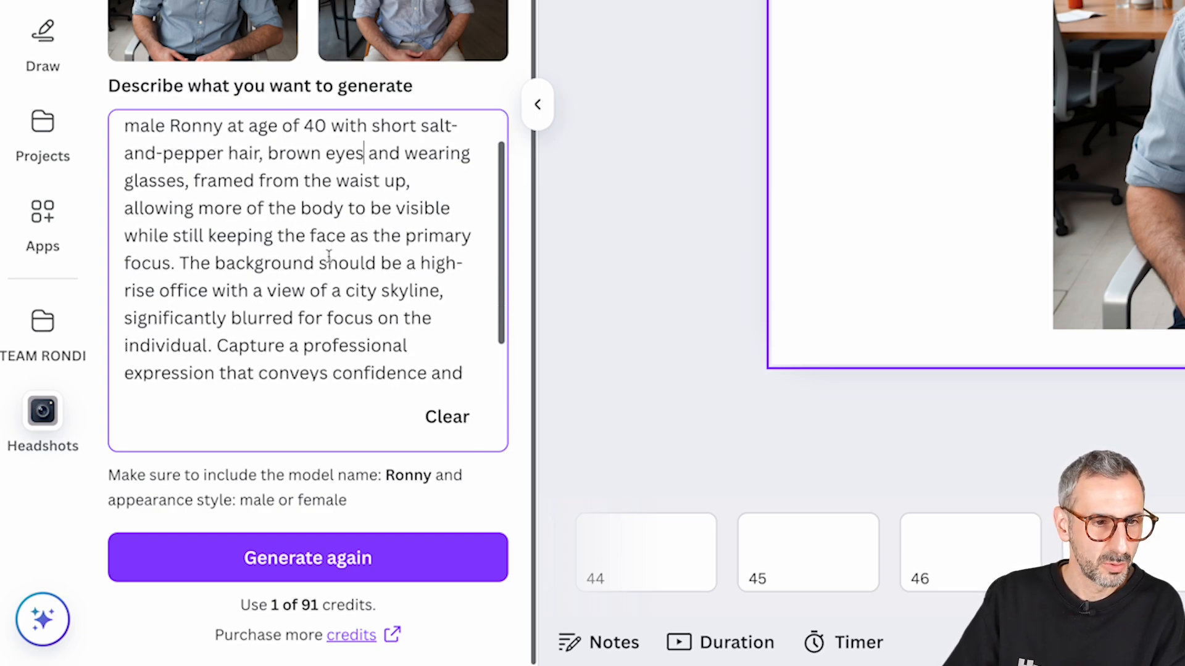
{"action": "scroll", "coordinate": [333, 255], "scroll_direction": "down", "scroll_amount": 2}
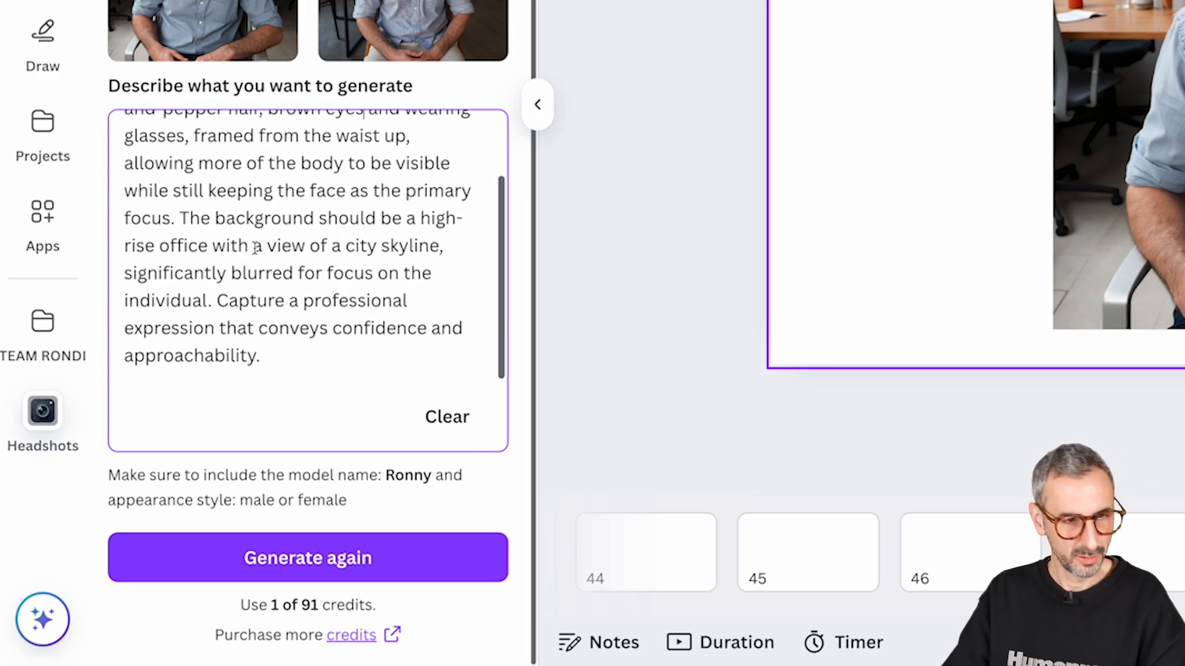
{"action": "scroll", "coordinate": [292, 246], "scroll_direction": "up", "scroll_amount": 1}
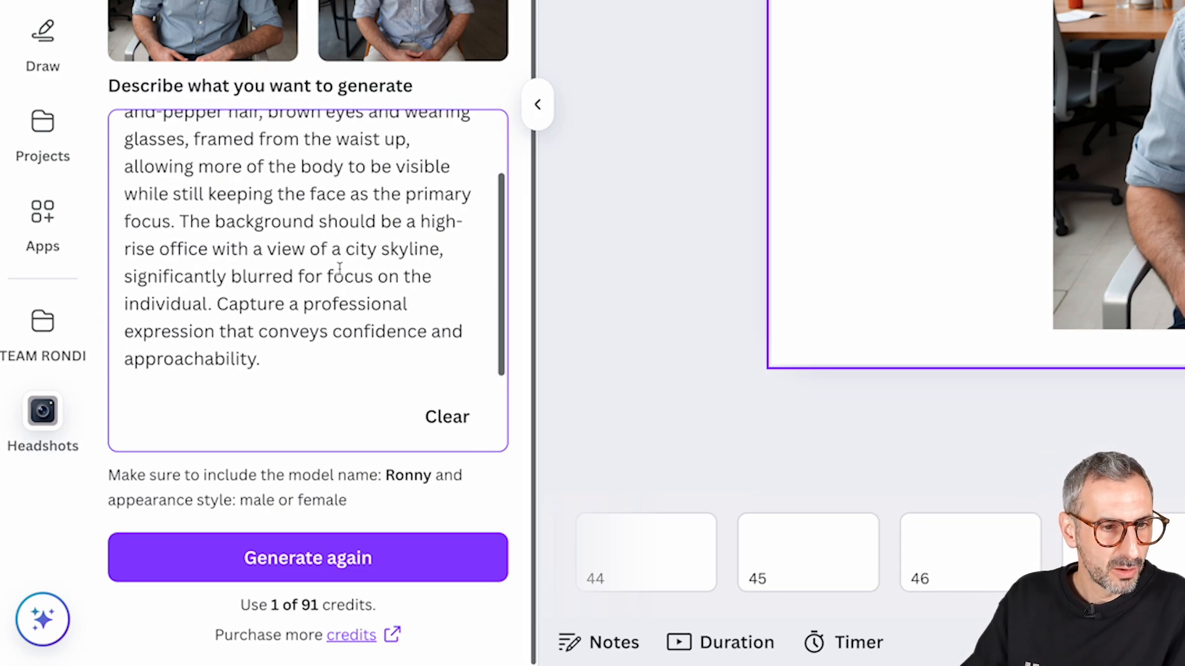
{"action": "scroll", "coordinate": [374, 273], "scroll_direction": "down", "scroll_amount": 1}
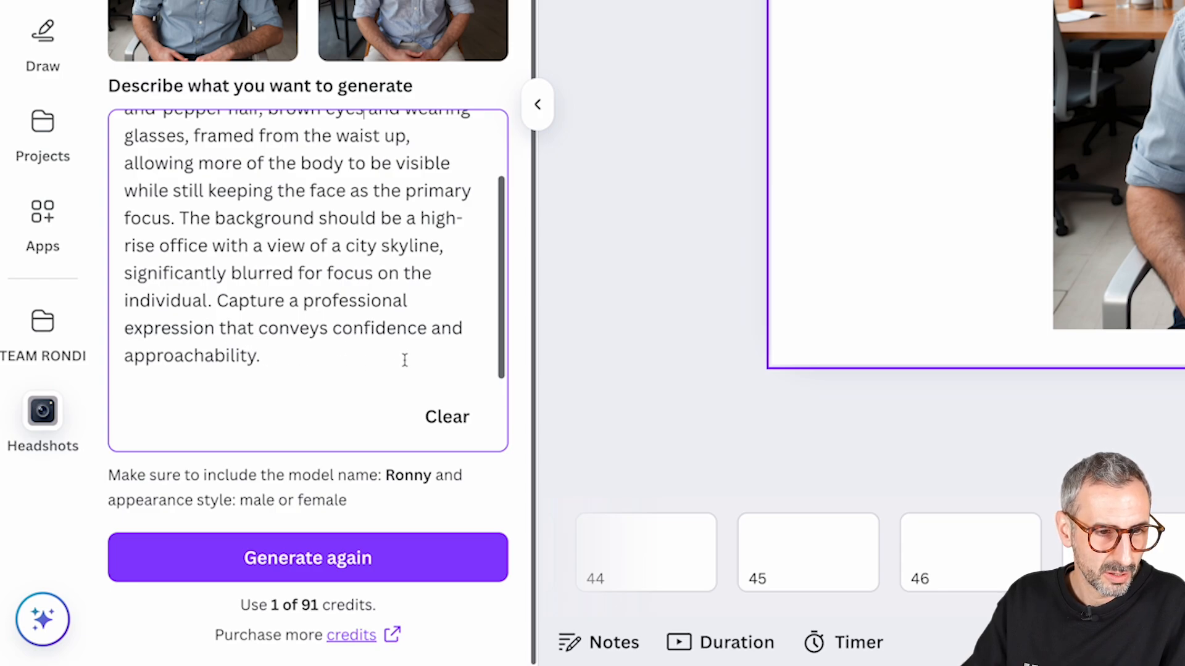
{"action": "scroll", "coordinate": [316, 378], "scroll_direction": "up", "scroll_amount": 3}
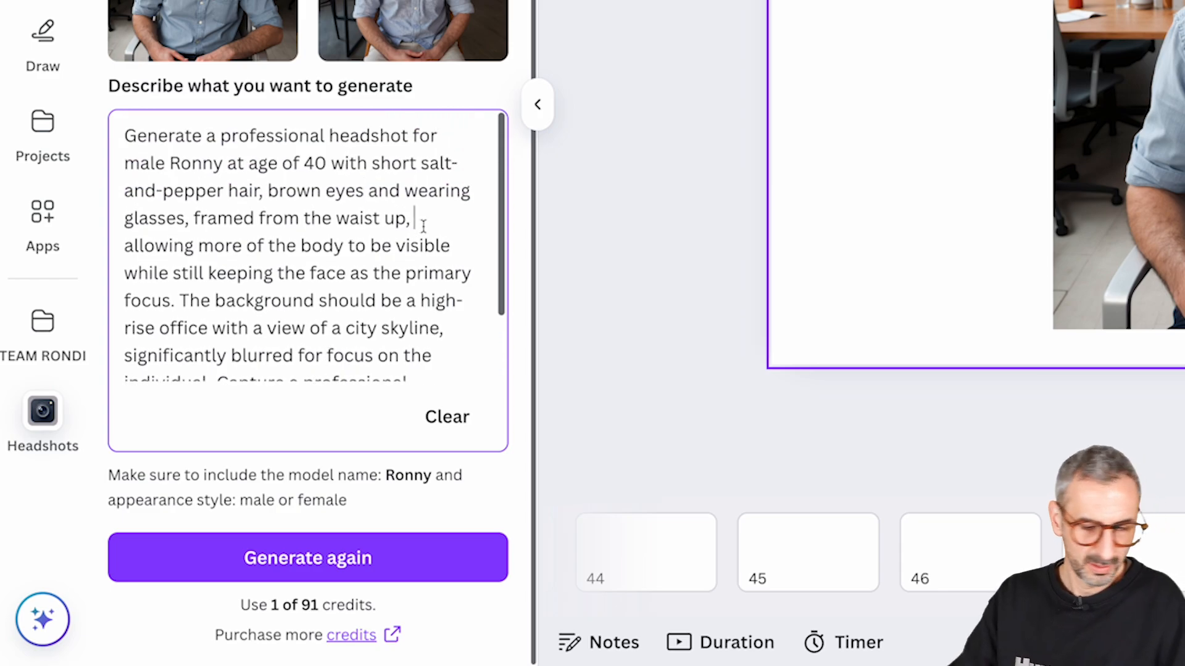
{"action": "type", "text": "Ronny is standing"}
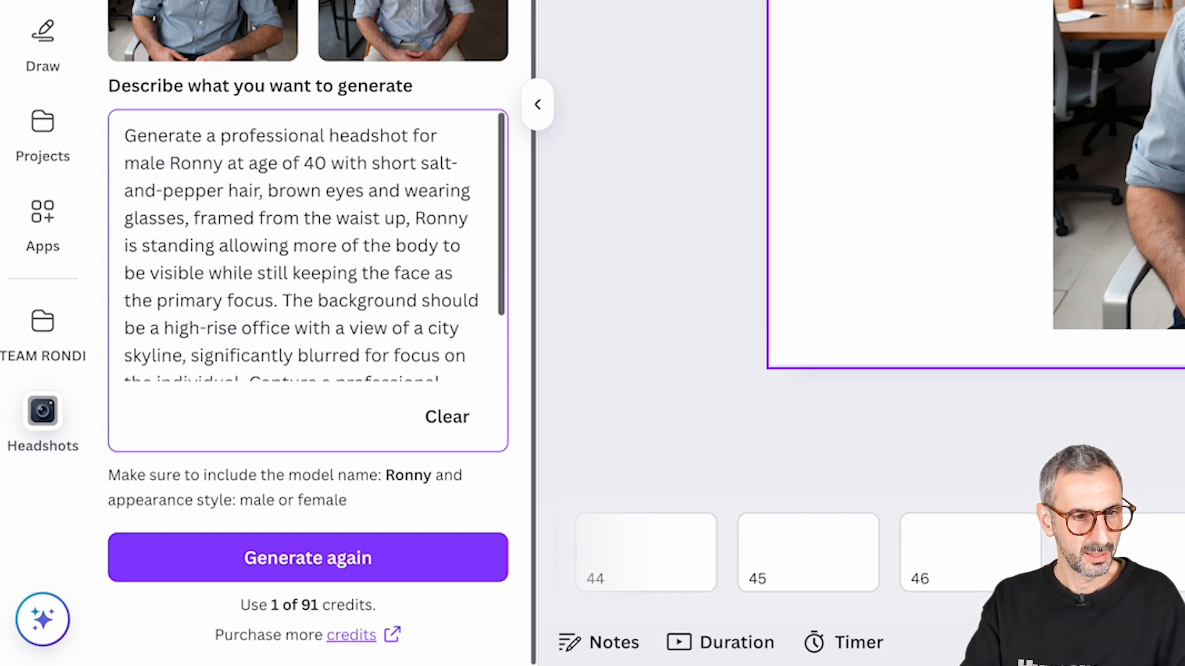
{"action": "key", "text": "BackSpace"}
{"action": "type", "text": ","}
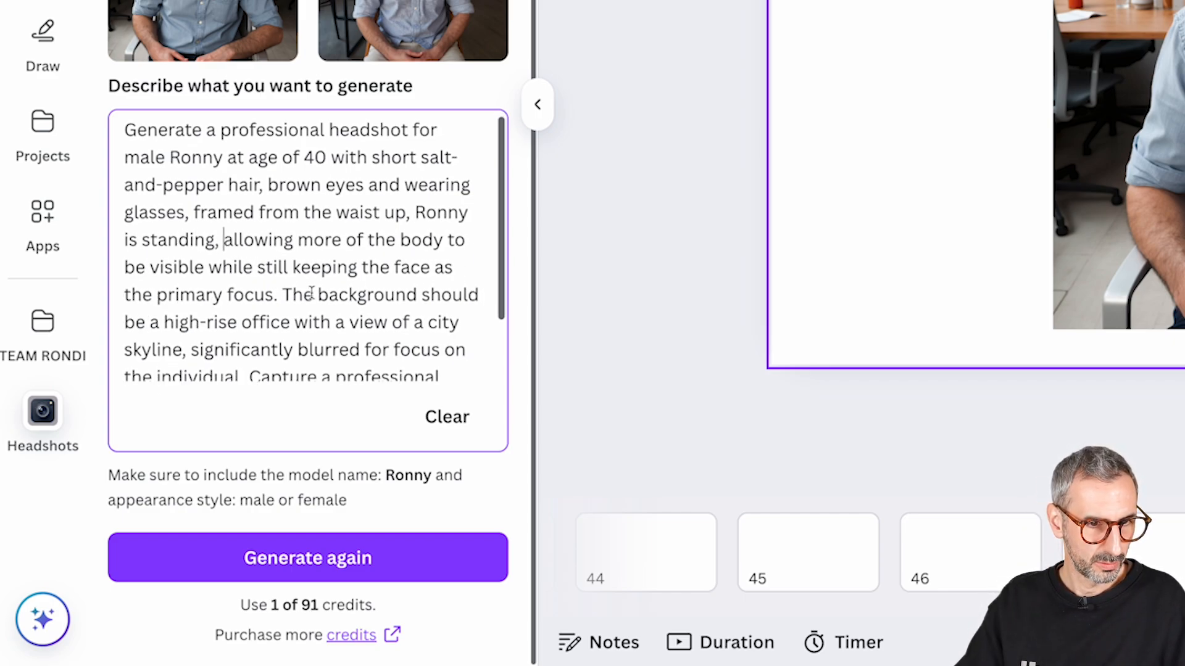
- Replace "allowing more of the body to be visible while still keeping the face as the primary focus" with "looking straight at the camera"
{"action": "scroll", "coordinate": [312, 239], "scroll_direction": "down", "scroll_amount": 1}
{"action": "left_click_drag", "start_coordinate": [226, 227], "coordinate": [275, 282]}
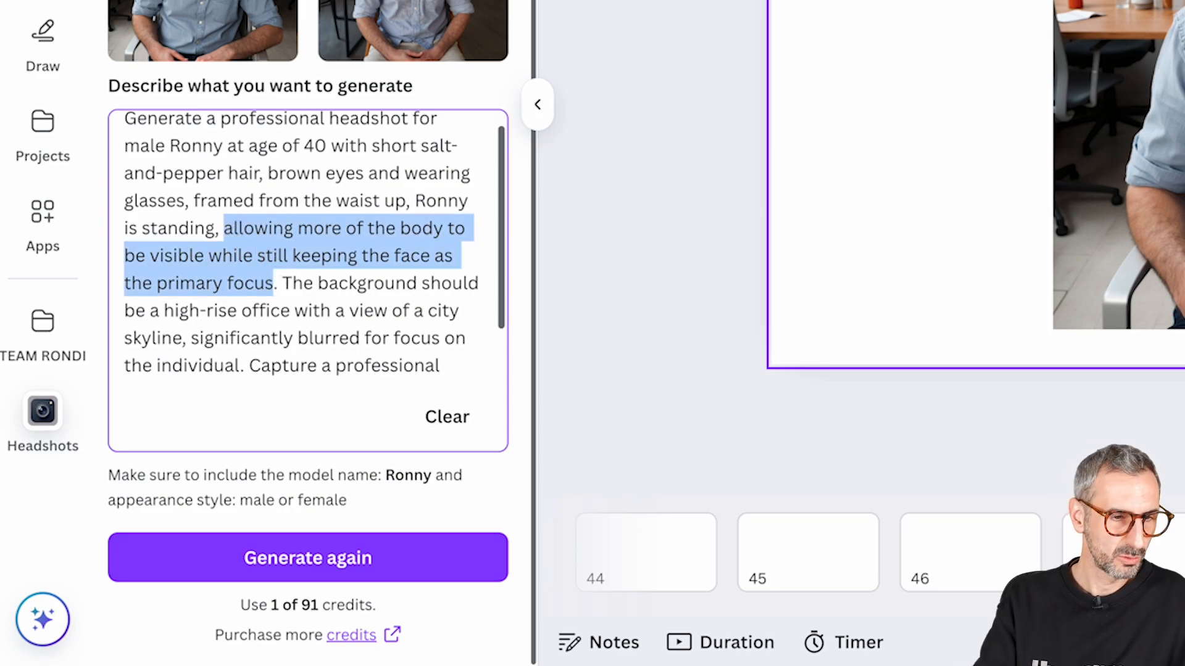
{"action": "key", "text": "BackSpace"}
{"action": "type", "text": "looking str"}
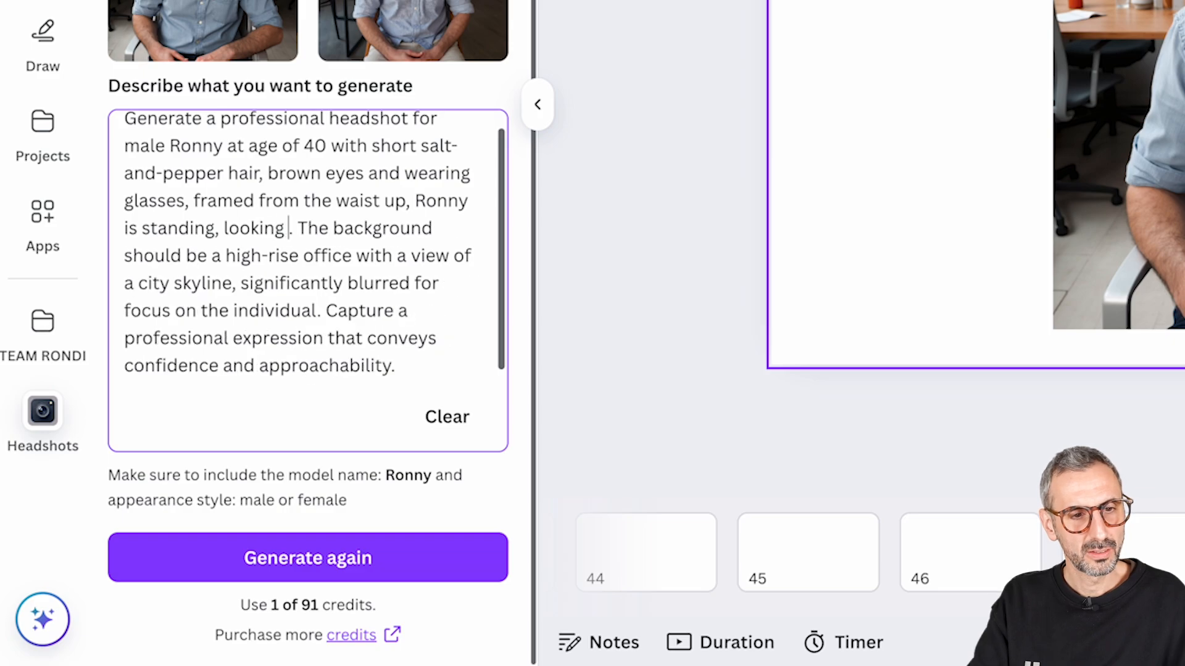
{"action": "type", "text": "aight at the camera."}
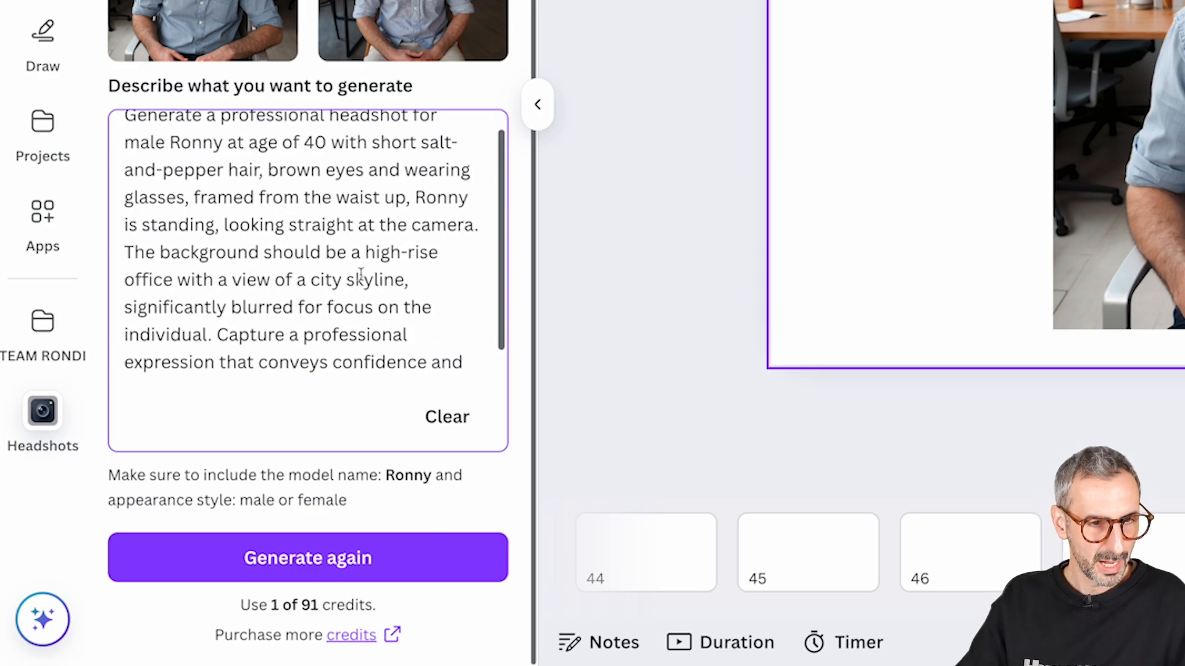
- Replace the prompt's high-rise office background description with "is an warm orange gradient"
{"action": "scroll", "coordinate": [355, 274], "scroll_direction": "down", "scroll_amount": 1}
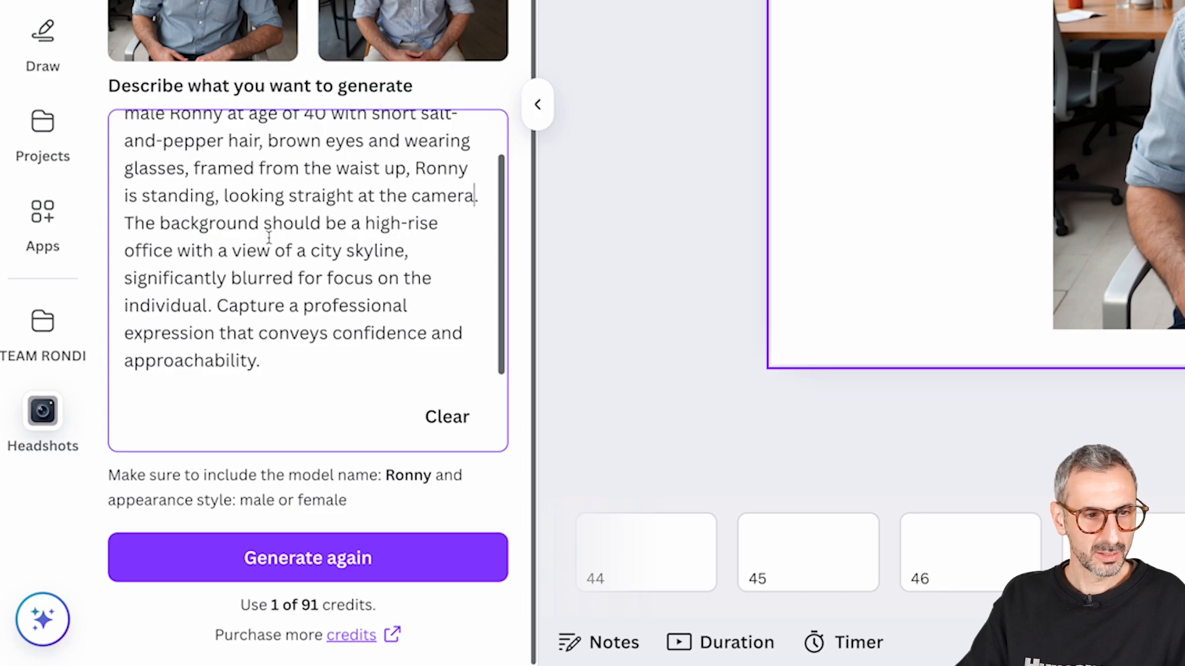
{"action": "left_click_drag", "start_coordinate": [266, 223], "coordinate": [207, 305]}
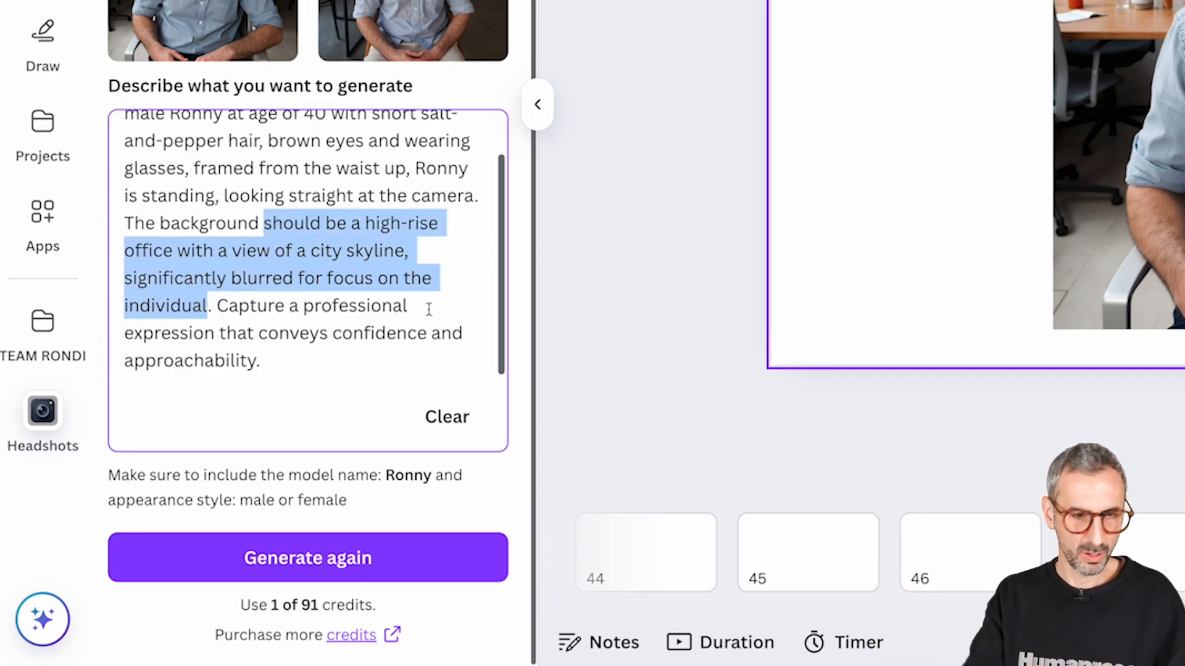
{"action": "type", "text": "is an orange g"}
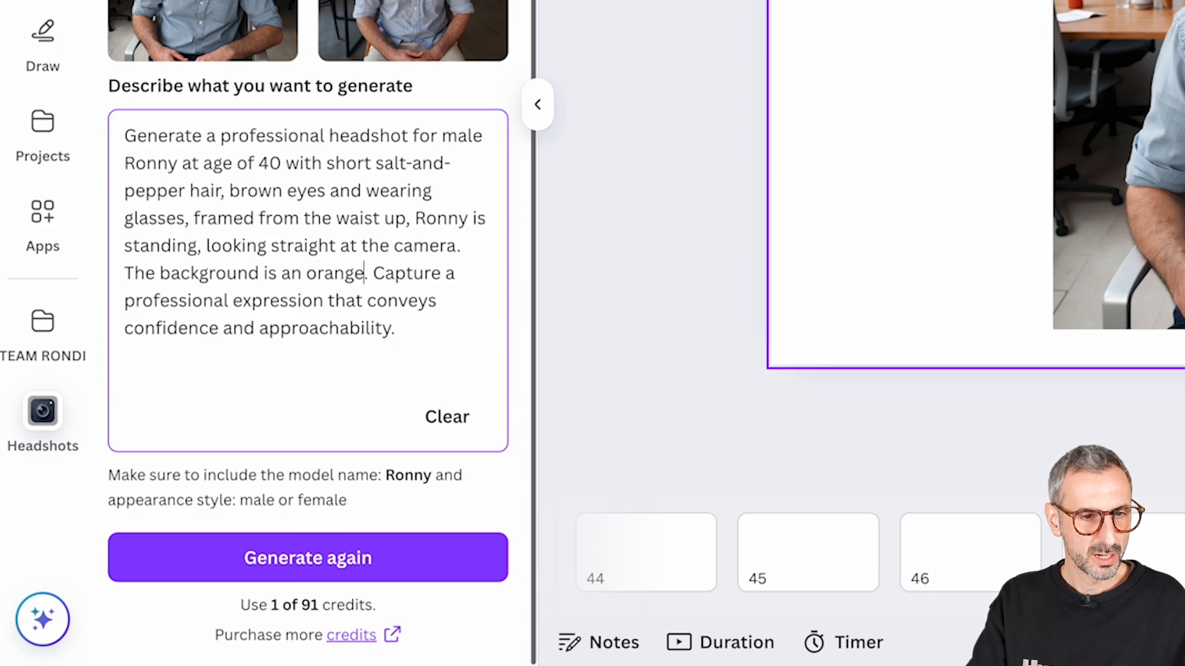
{"action": "type", "text": "radient"}
{"action": "left_click", "coordinate": [308, 278]}
{"action": "type", "text": "warm "}
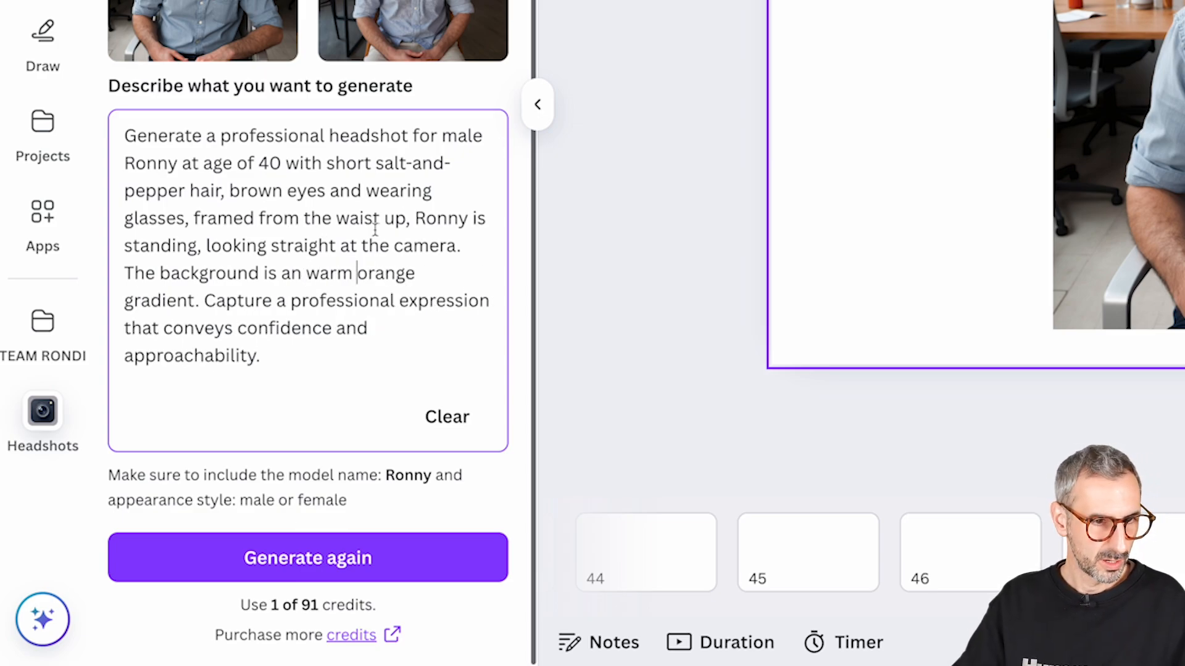
- Insert "photography paper background." after "warm orange" in the prompt
{"action": "type", "text": " photographer "}
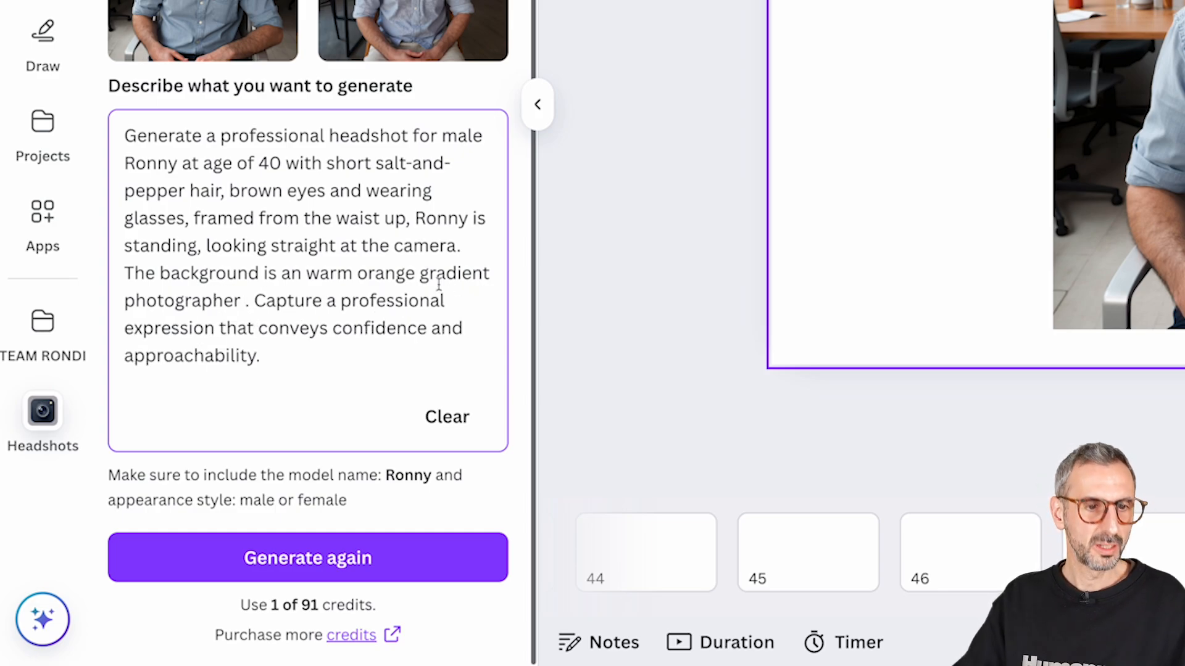
{"action": "type", "text": "photography paper ba"}
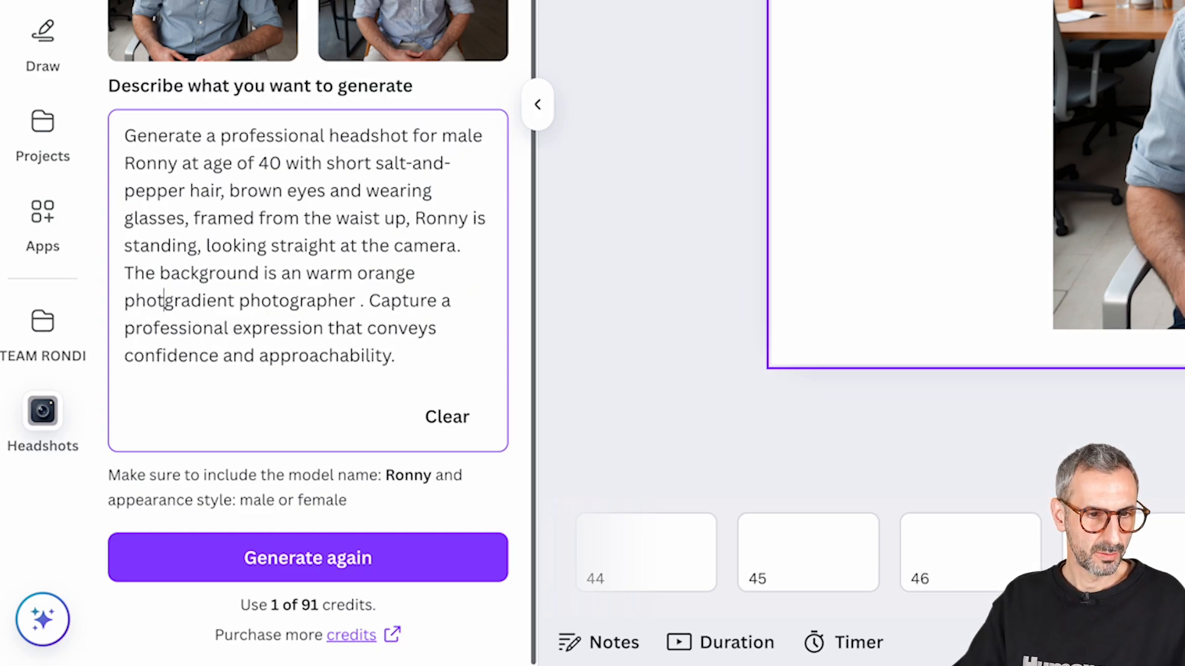
{"action": "type", "text": "ckground."}
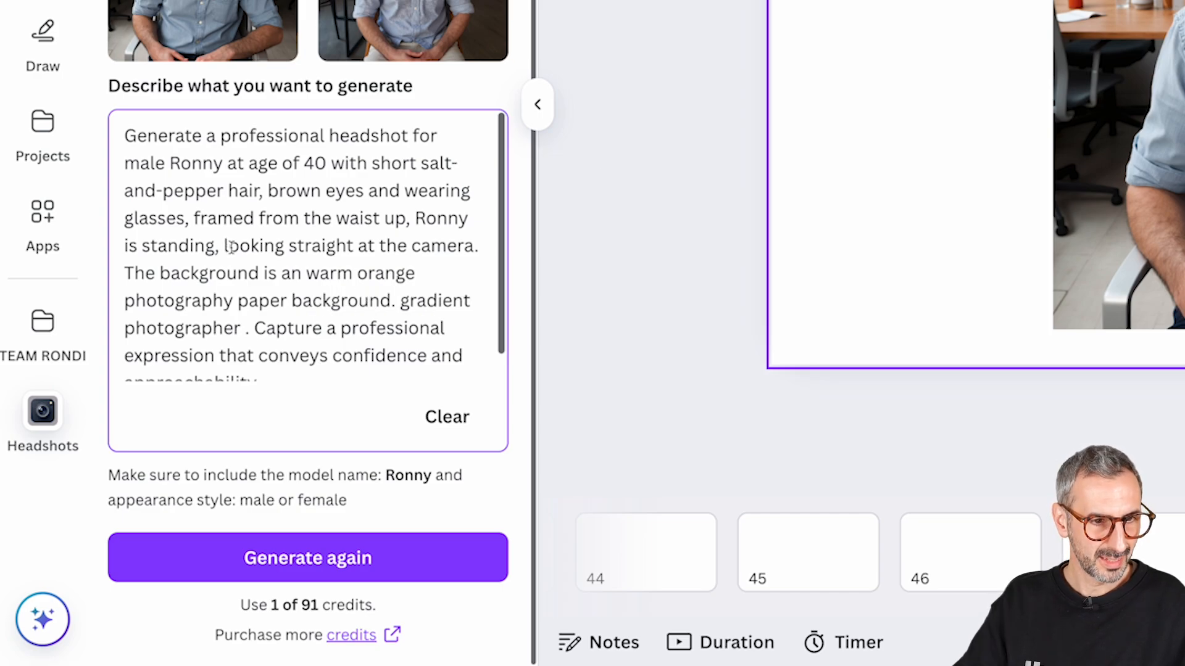
- Replace ". The background is an" with "in front of a" so the camera and backdrop phrases form one sentence
{"action": "left_click_drag", "start_coordinate": [476, 247], "coordinate": [301, 273]}
{"action": "key", "text": "BackSpace"}
{"action": "type", "text": "in front of a"}
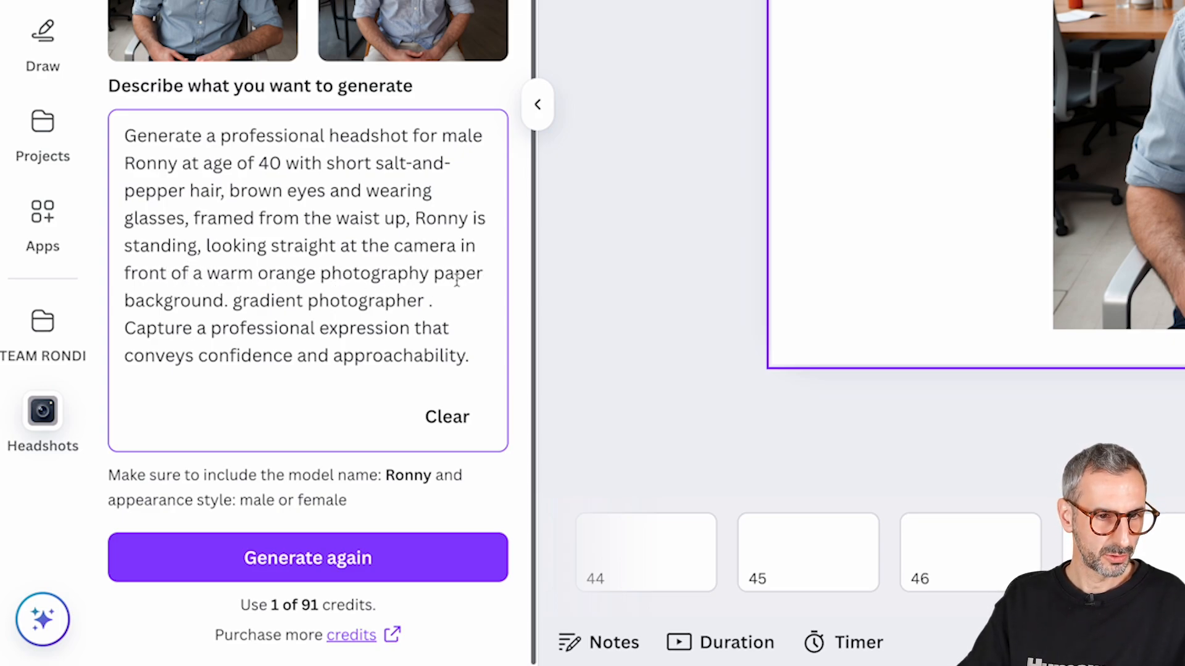
- Change "background" to "backdrop" in the prompt and remove the stray words "gradient photographer"
{"action": "left_click_drag", "start_coordinate": [168, 301], "coordinate": [408, 304]}
{"action": "type", "text": "drop"}
{"action": "key", "text": "BackSpace"}
- Replace "Capture a professional expression" with "The mood is a relaxed expression" and generate new headshots from the prompt
{"action": "left_click_drag", "start_coordinate": [212, 301], "coordinate": [428, 305]}
{"action": "type", "text": "The mood is a relaxed expression"}
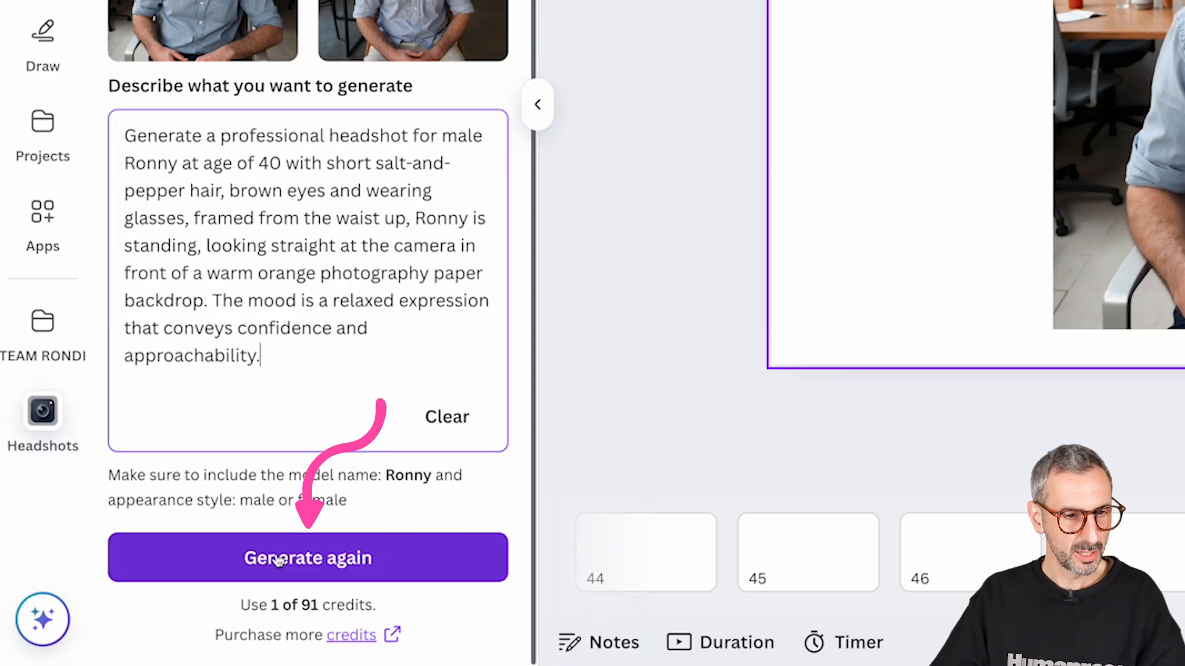
{"action": "left_click", "coordinate": [275, 550]}
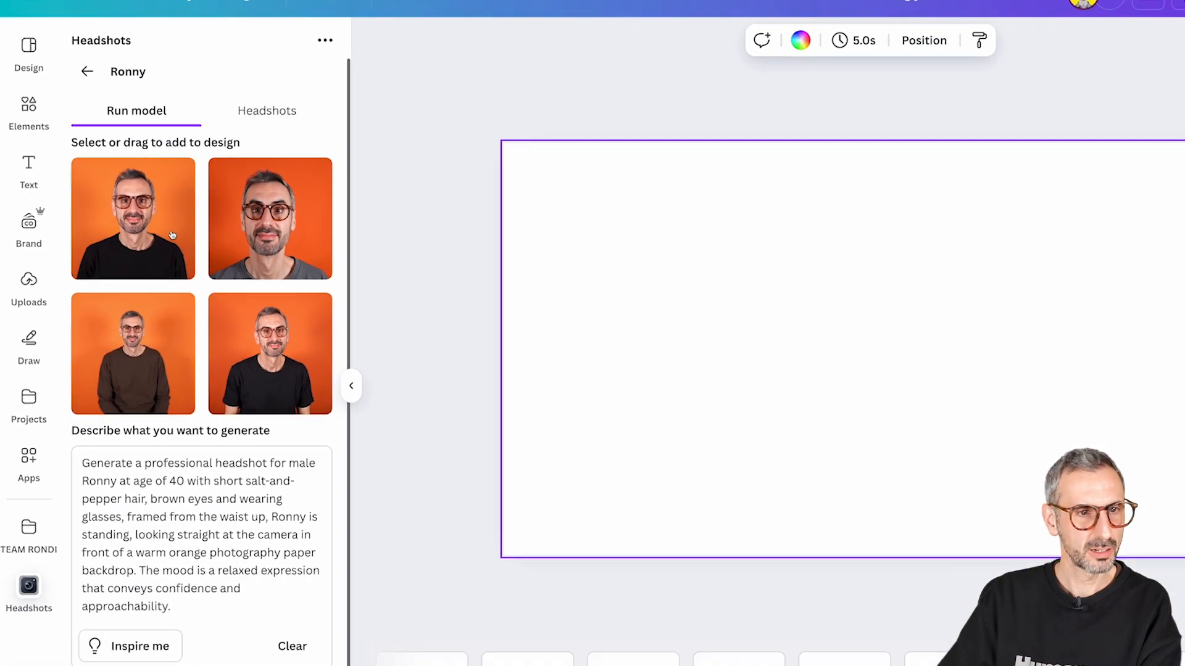
- Add the first orange-backdrop headshot to the blank page, enlarge it and align it with the page's upper-left corner
{"action": "left_click", "coordinate": [264, 272]}
{"action": "left_click_drag", "start_coordinate": [585, 304], "coordinate": [522, 245]}
{"action": "left_click_drag", "start_coordinate": [592, 313], "coordinate": [706, 498]}
{"action": "left_click_drag", "start_coordinate": [492, 190], "coordinate": [471, 161]}
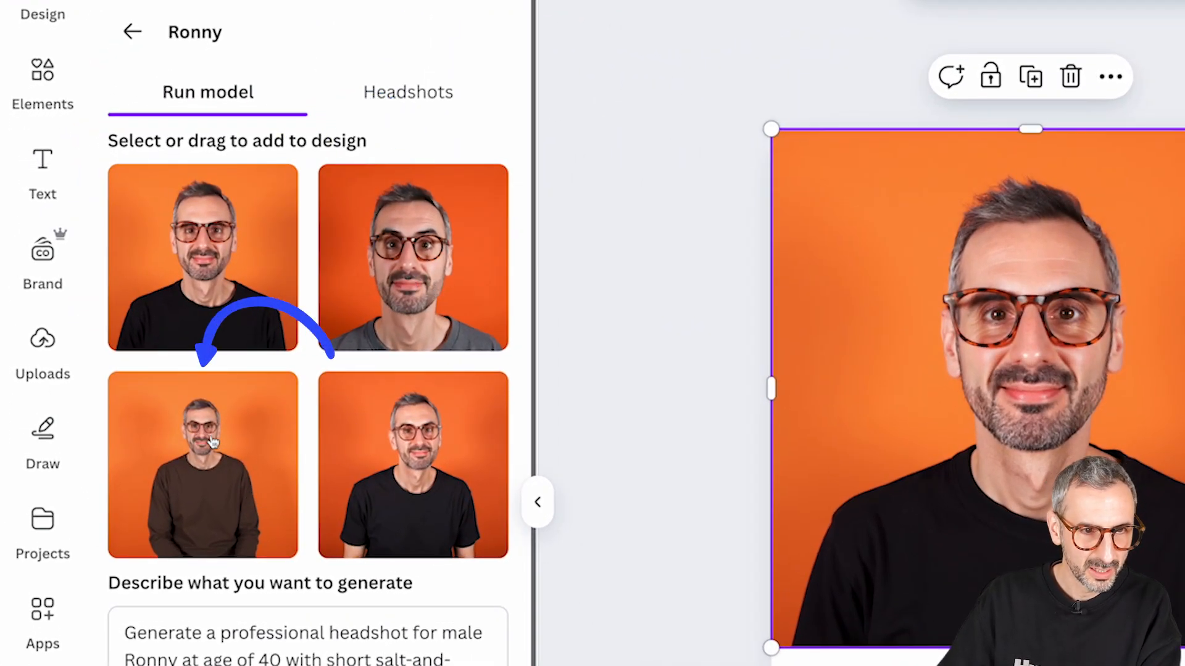
- Add the fourth headshot, in a black T-shirt, enlarge it and align it with the page's right edge beside the first
{"action": "left_click", "coordinate": [480, 505]}
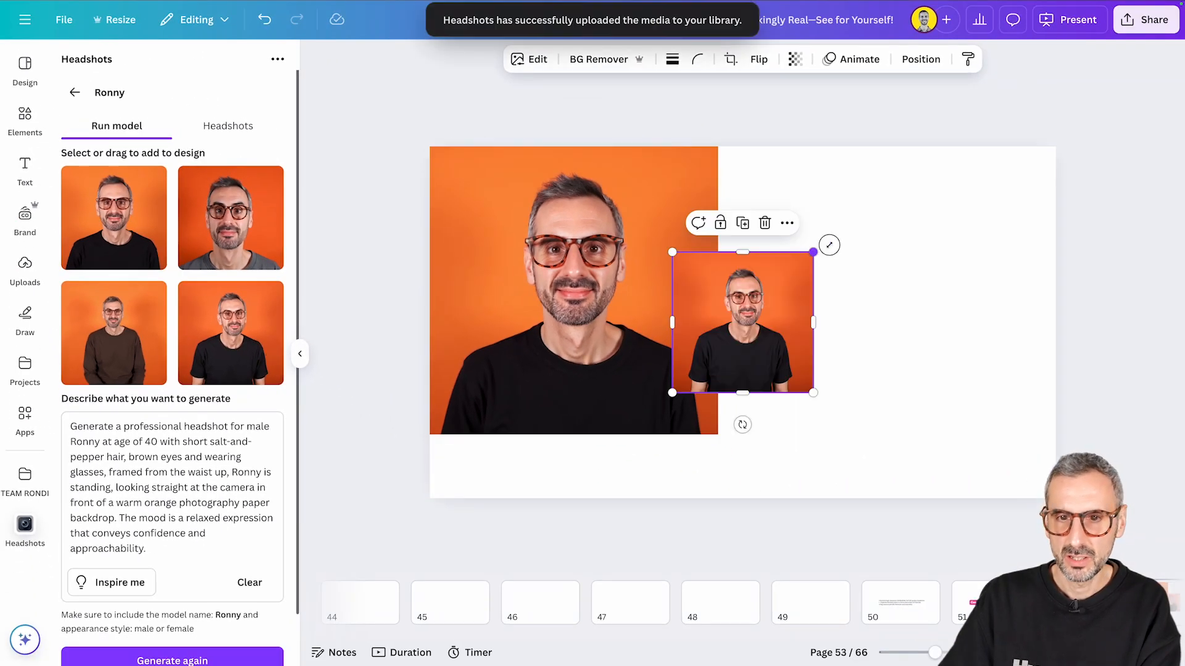
{"action": "left_click_drag", "start_coordinate": [813, 252], "coordinate": [919, 146]}
{"action": "left_click_drag", "start_coordinate": [921, 393], "coordinate": [995, 506]}
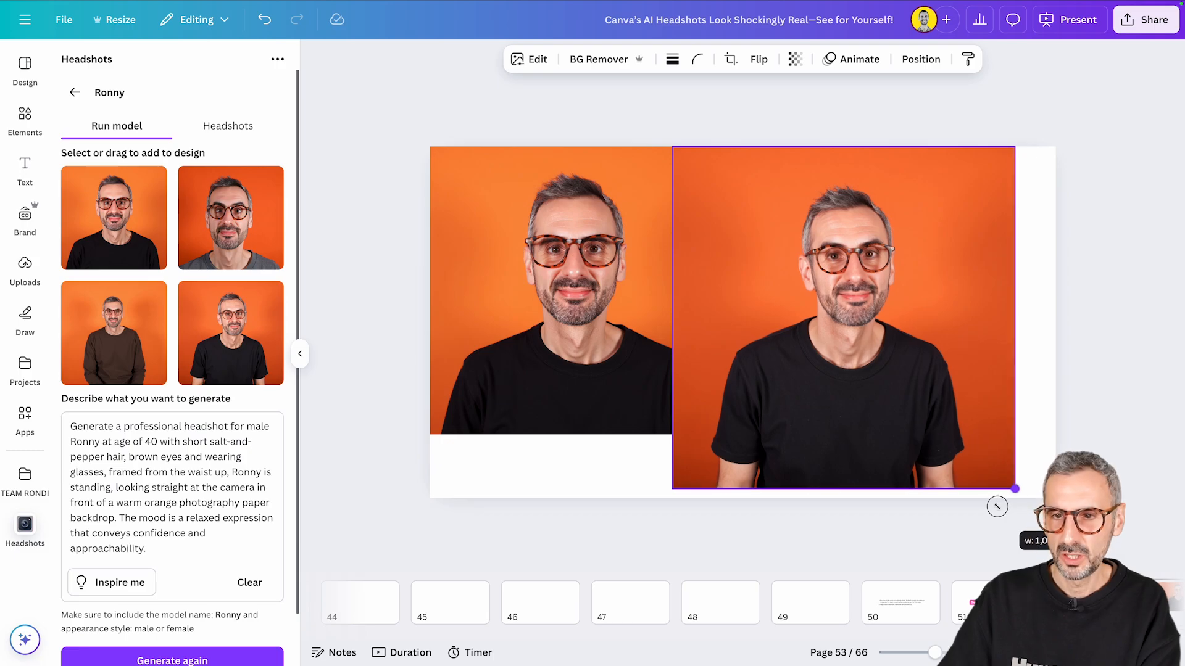
{"action": "left_click_drag", "start_coordinate": [906, 409], "coordinate": [946, 409]}
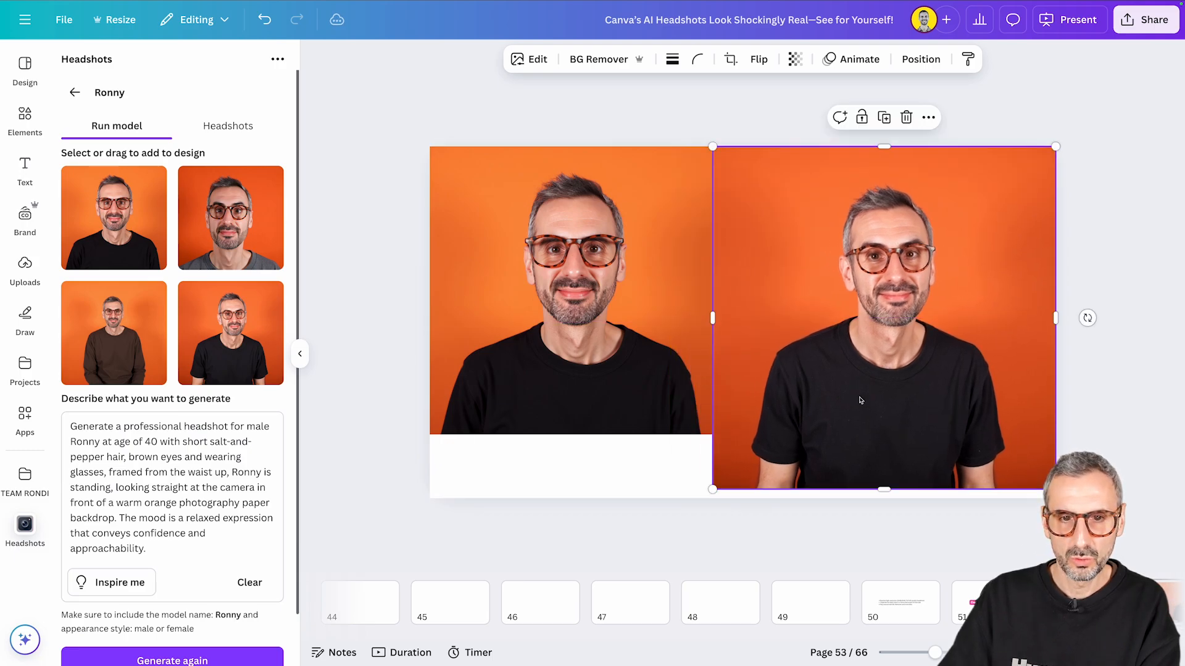
- Enlarge both headshots to the full page height, shifting the second one slightly right so they fill the page side by side
{"action": "left_click", "coordinate": [582, 416]}
{"action": "left_click_drag", "start_coordinate": [717, 433], "coordinate": [782, 498]}
{"action": "left_click_drag", "start_coordinate": [1014, 454], "coordinate": [1037, 454]}
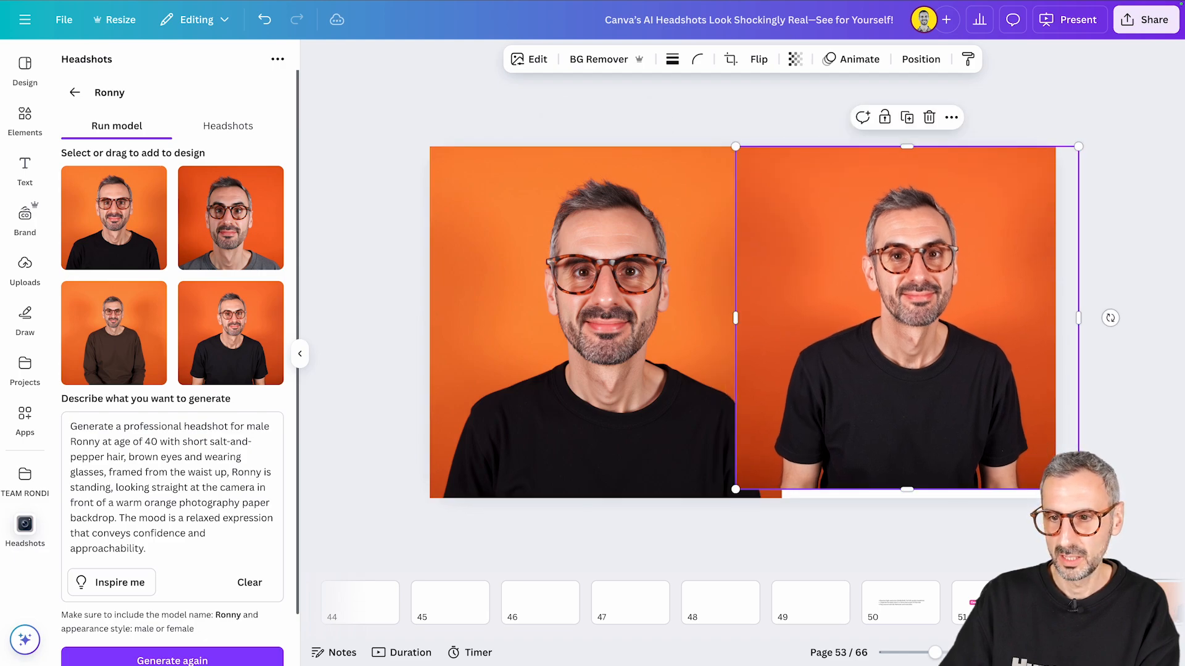
{"action": "left_click_drag", "start_coordinate": [1078, 490], "coordinate": [1087, 498]}
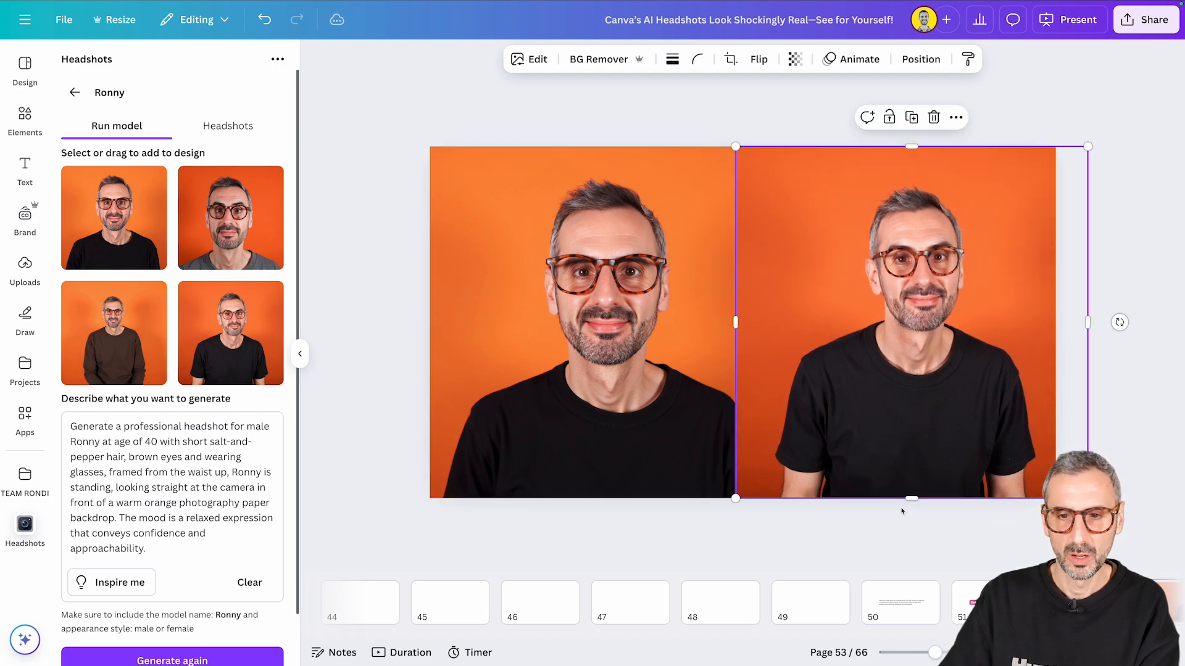
{"action": "left_click", "coordinate": [864, 521]}
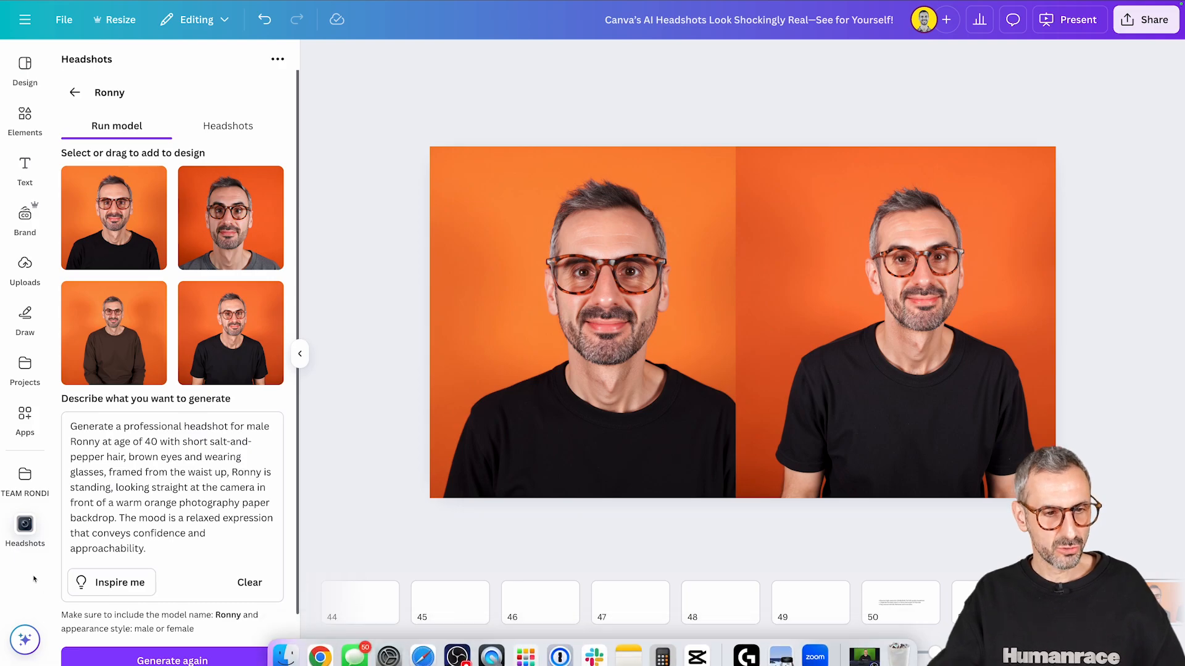
- Select the entire orange-backdrop headshot prompt
{"action": "left_click_drag", "start_coordinate": [159, 549], "coordinate": [98, 456]}
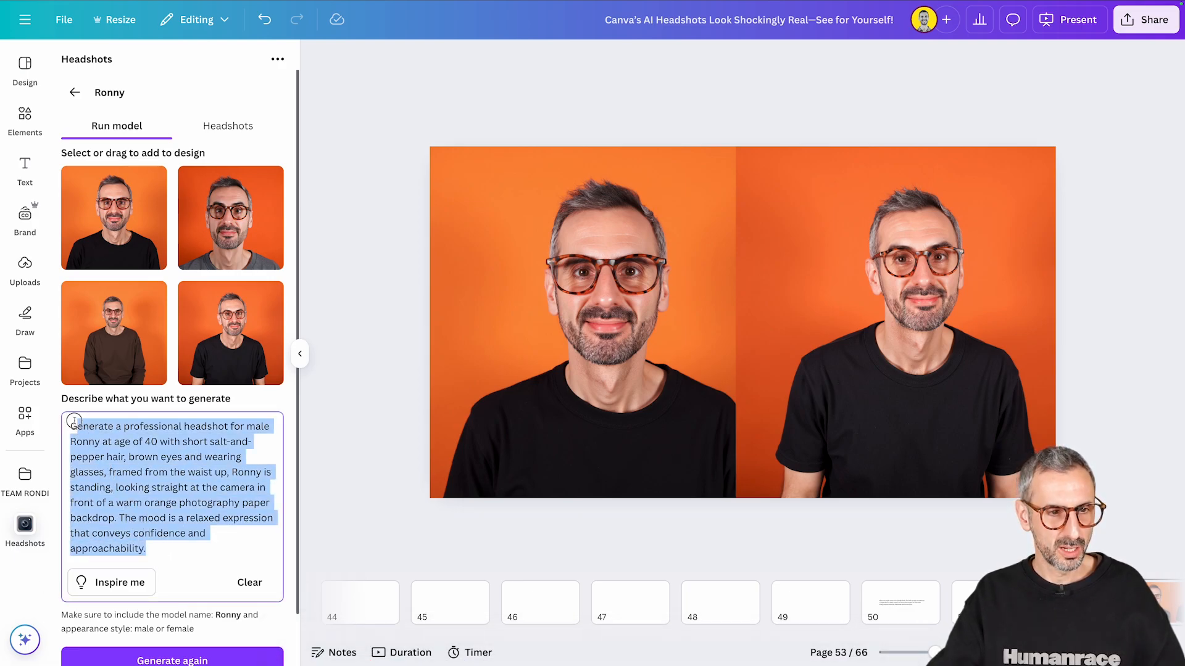